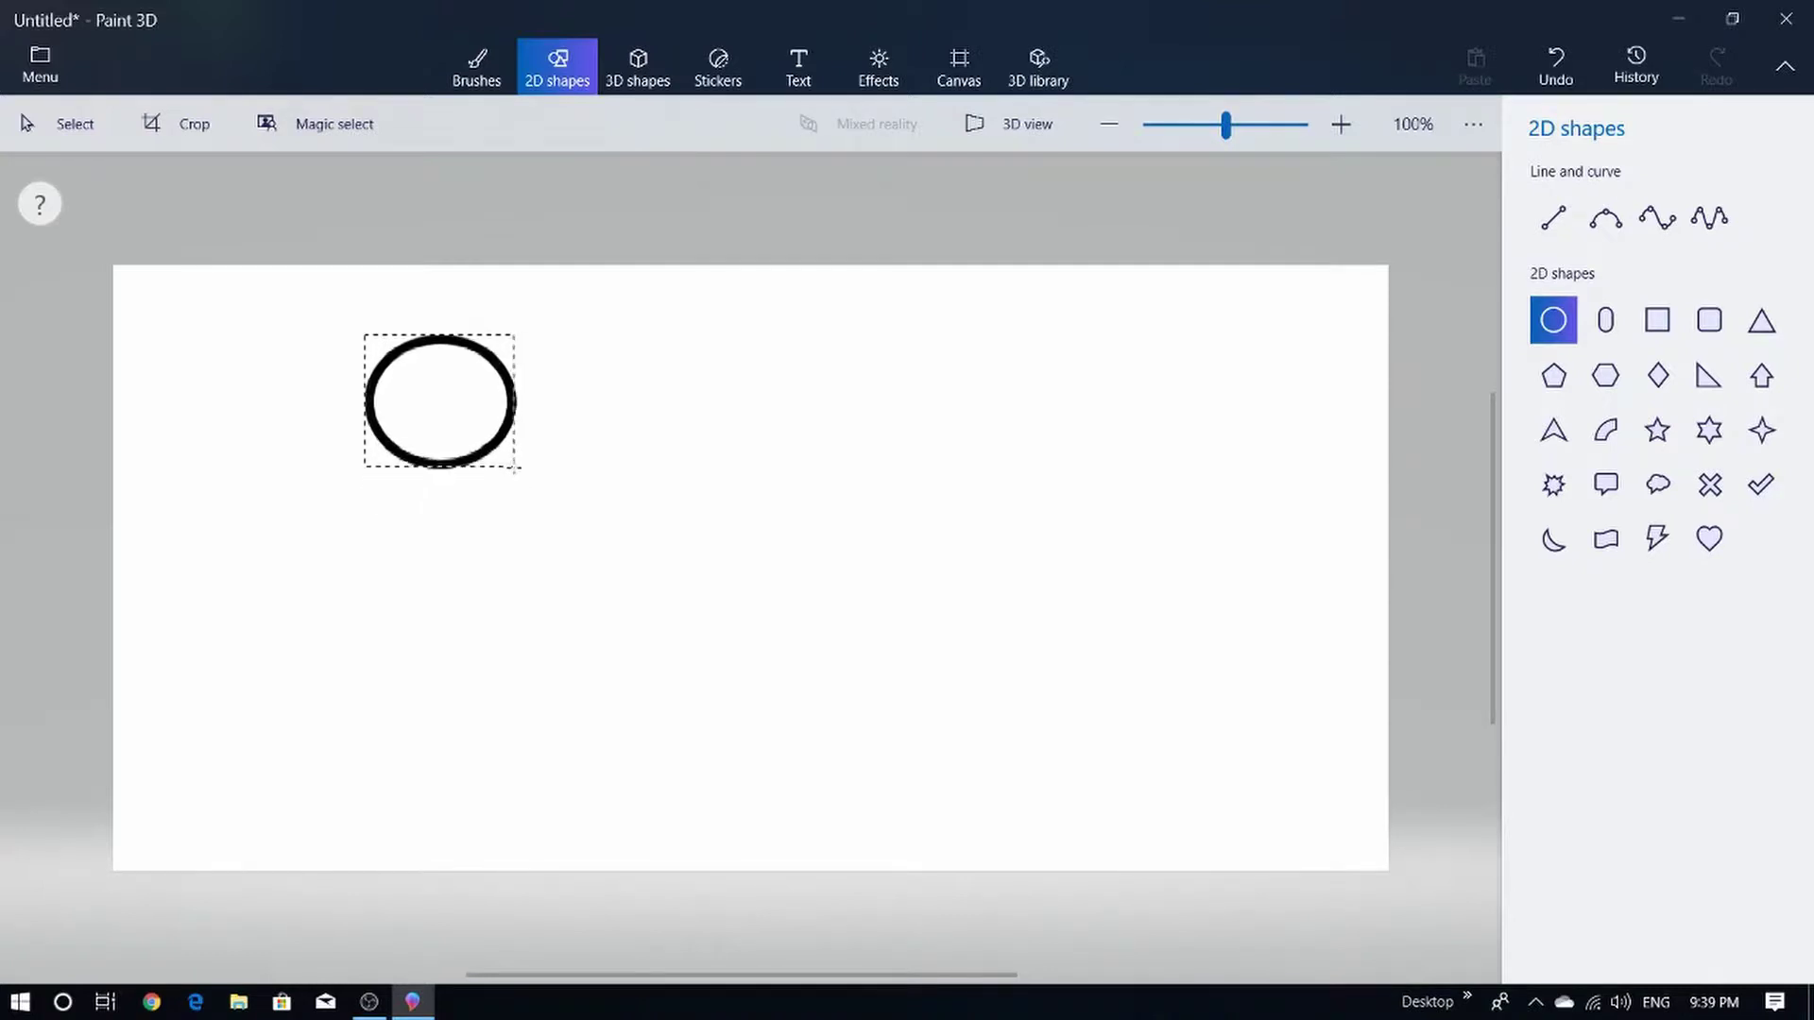
- Draw a circle for the figure's head with a 4px outline and a solid white fill
{"action": "left_click_drag", "start_coordinate": [516, 481], "coordinate": [516, 481]}
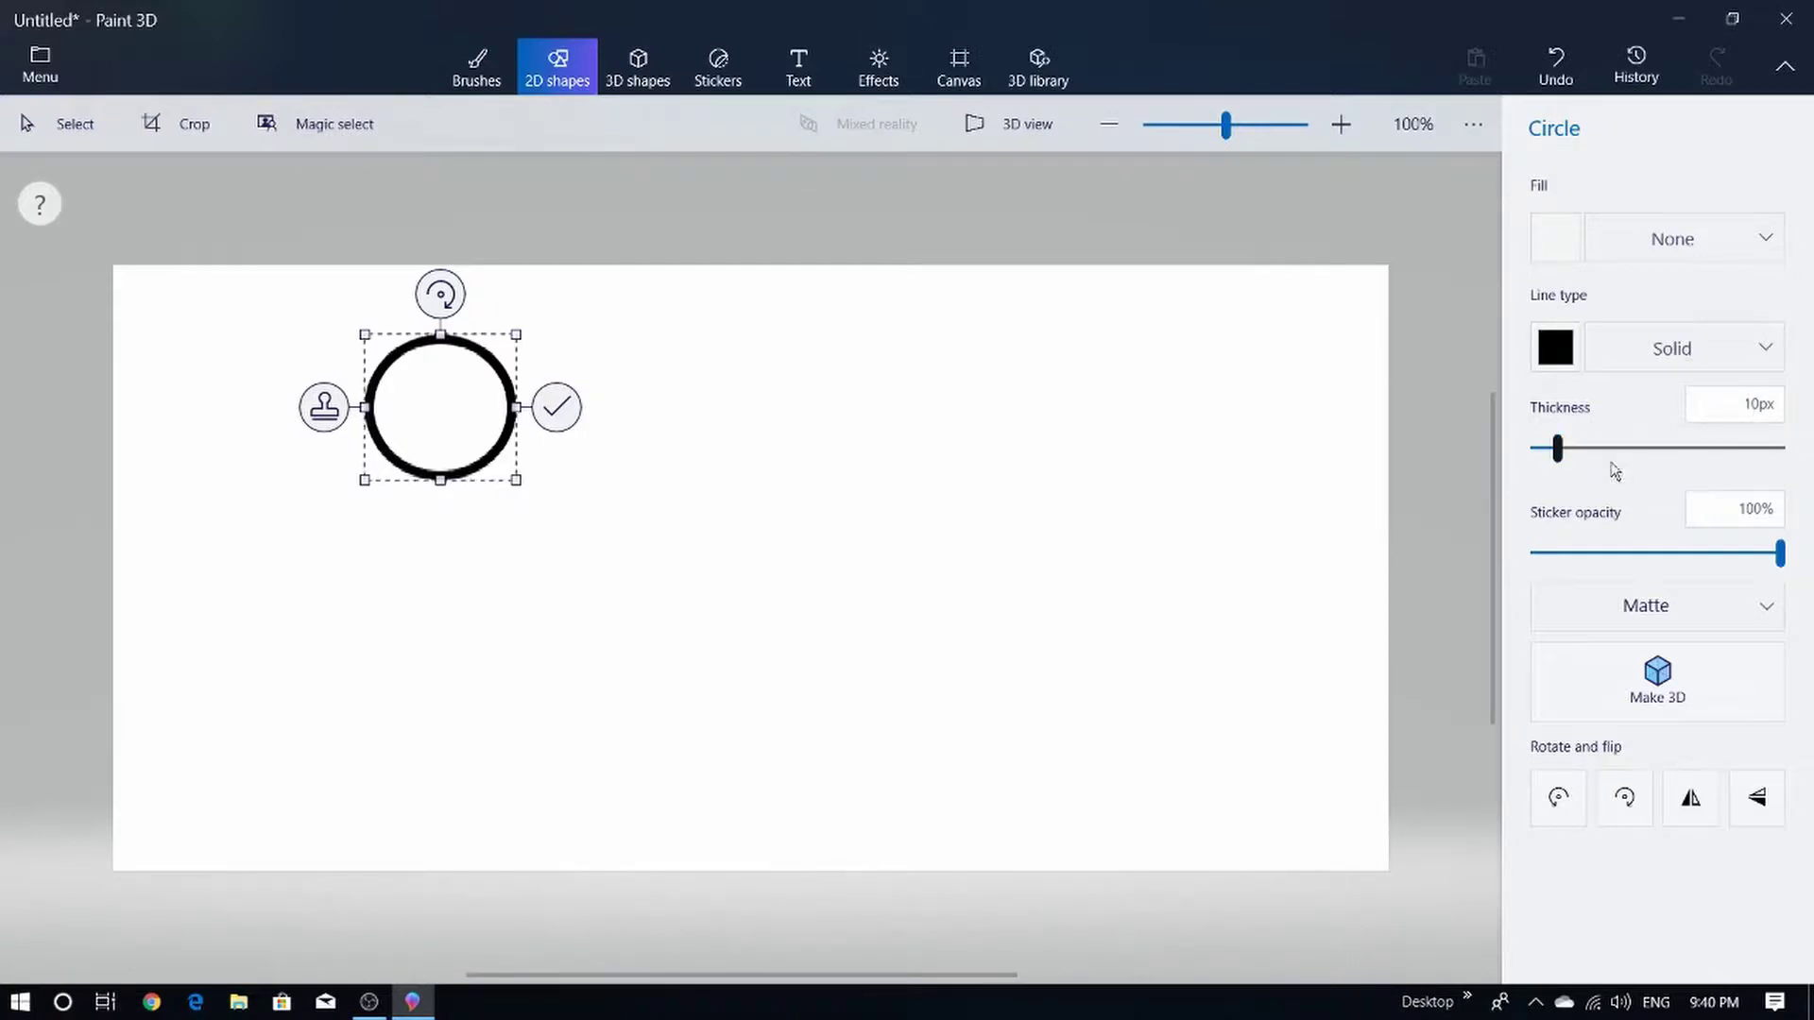
{"action": "left_click_drag", "start_coordinate": [1560, 452], "coordinate": [1542, 460]}
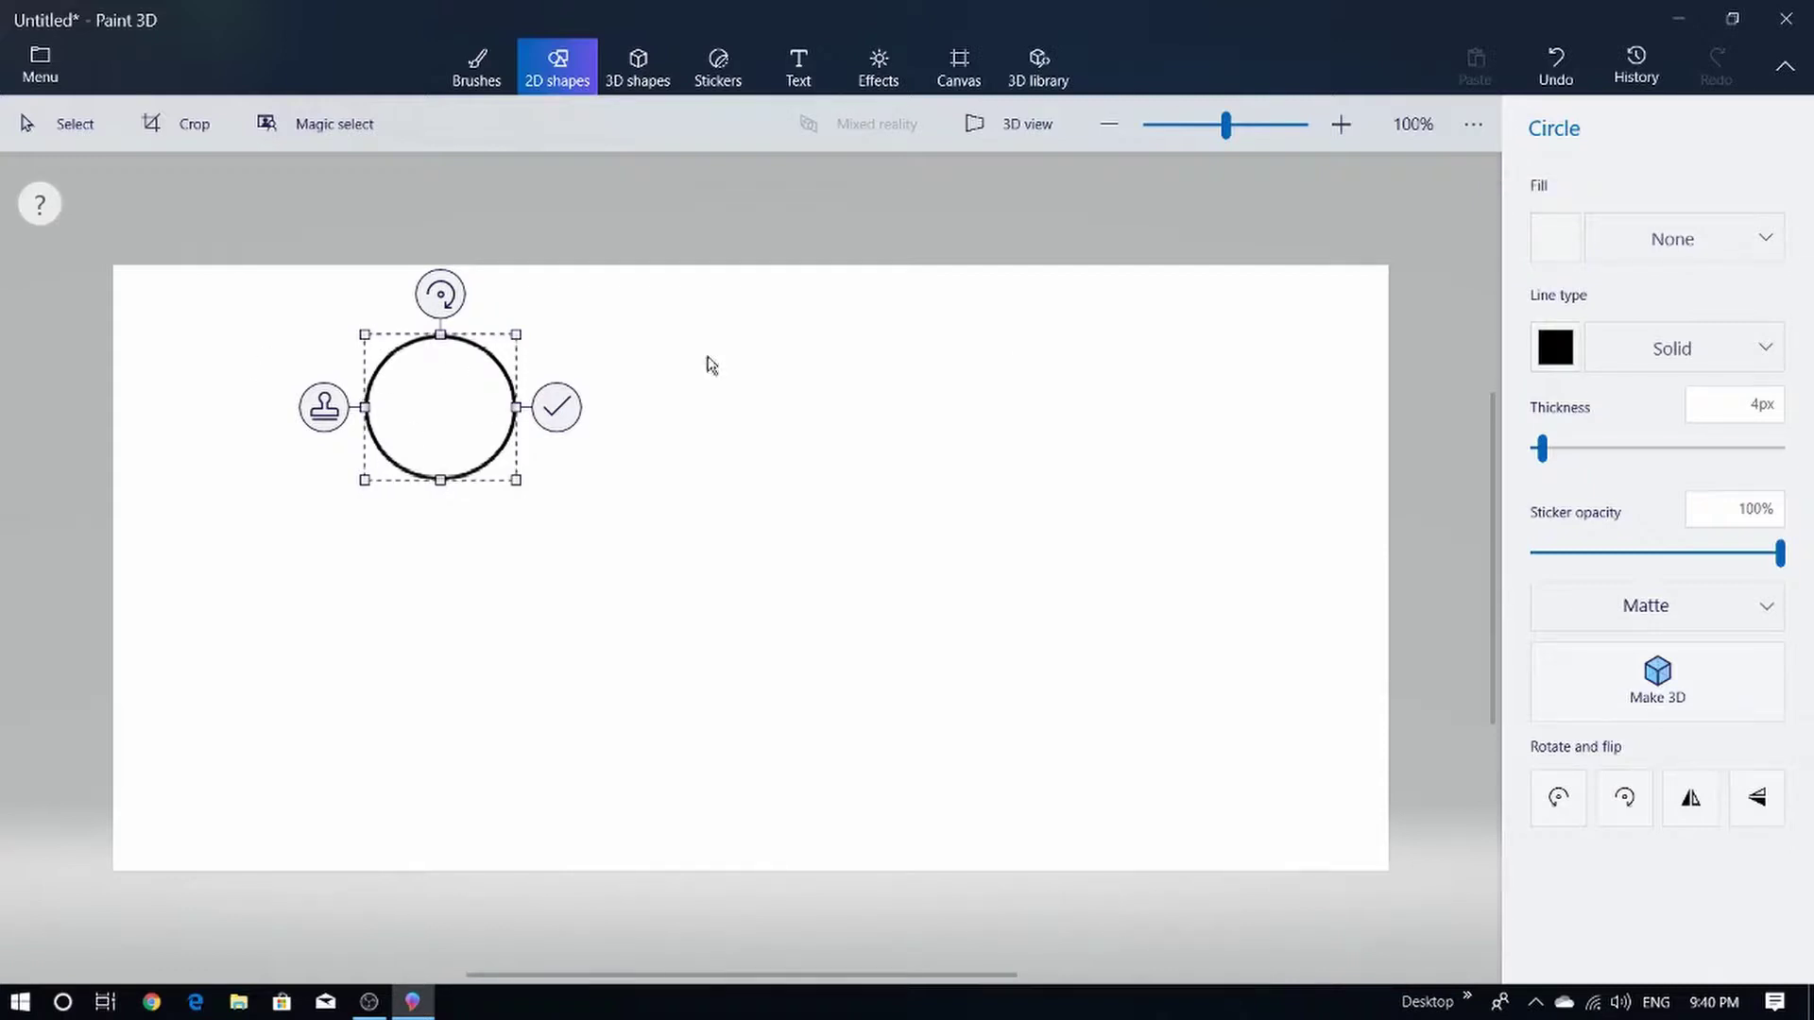
{"action": "left_click", "coordinate": [1563, 248]}
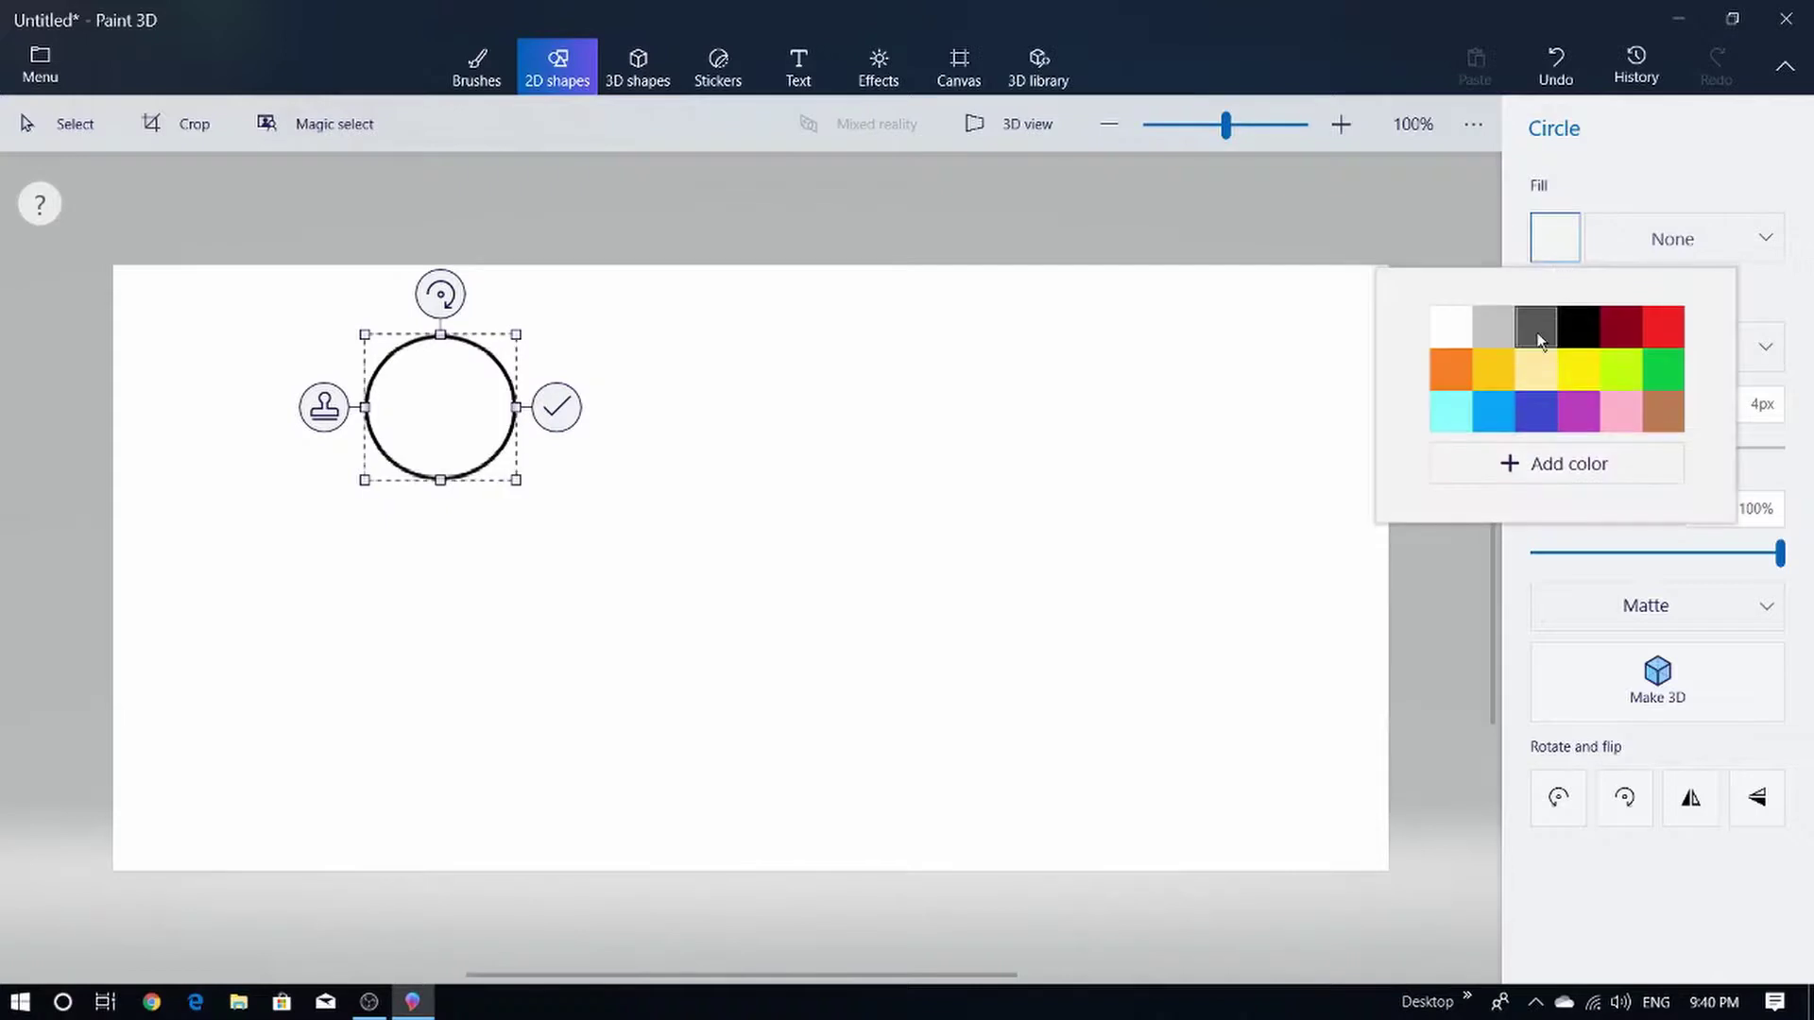
{"action": "left_click", "coordinate": [1500, 339]}
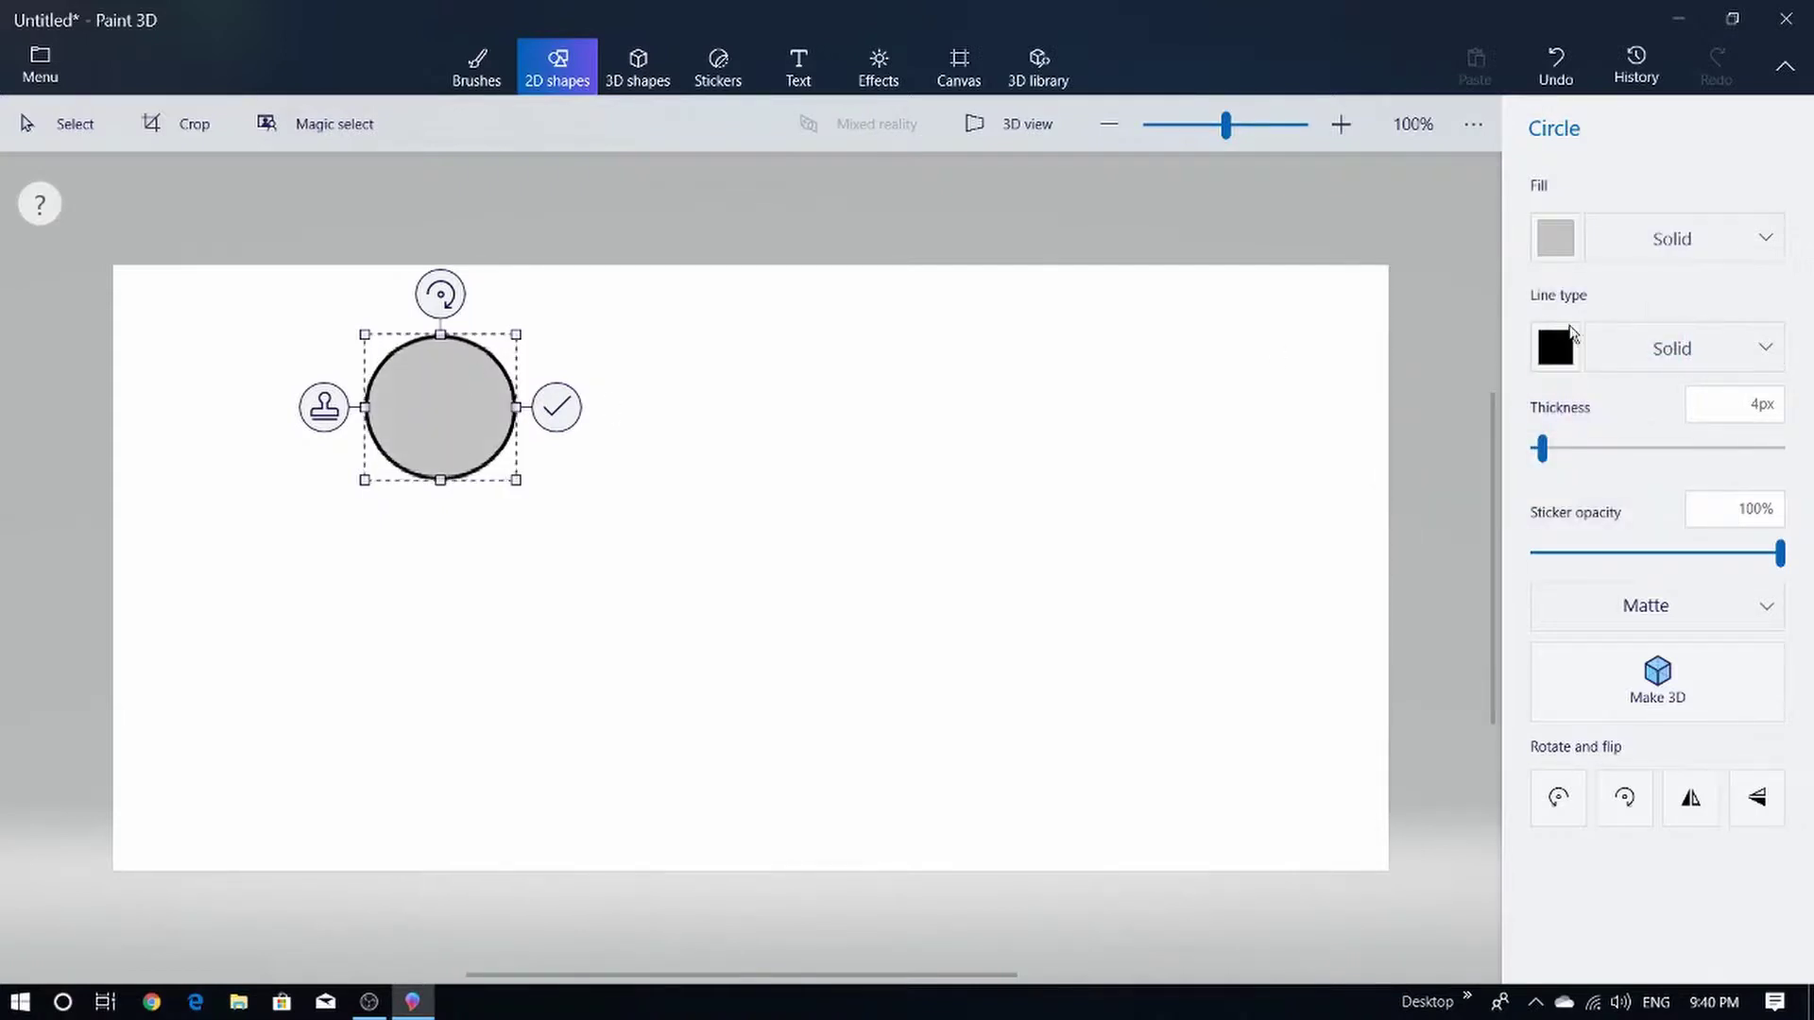
{"action": "left_click", "coordinate": [1564, 248]}
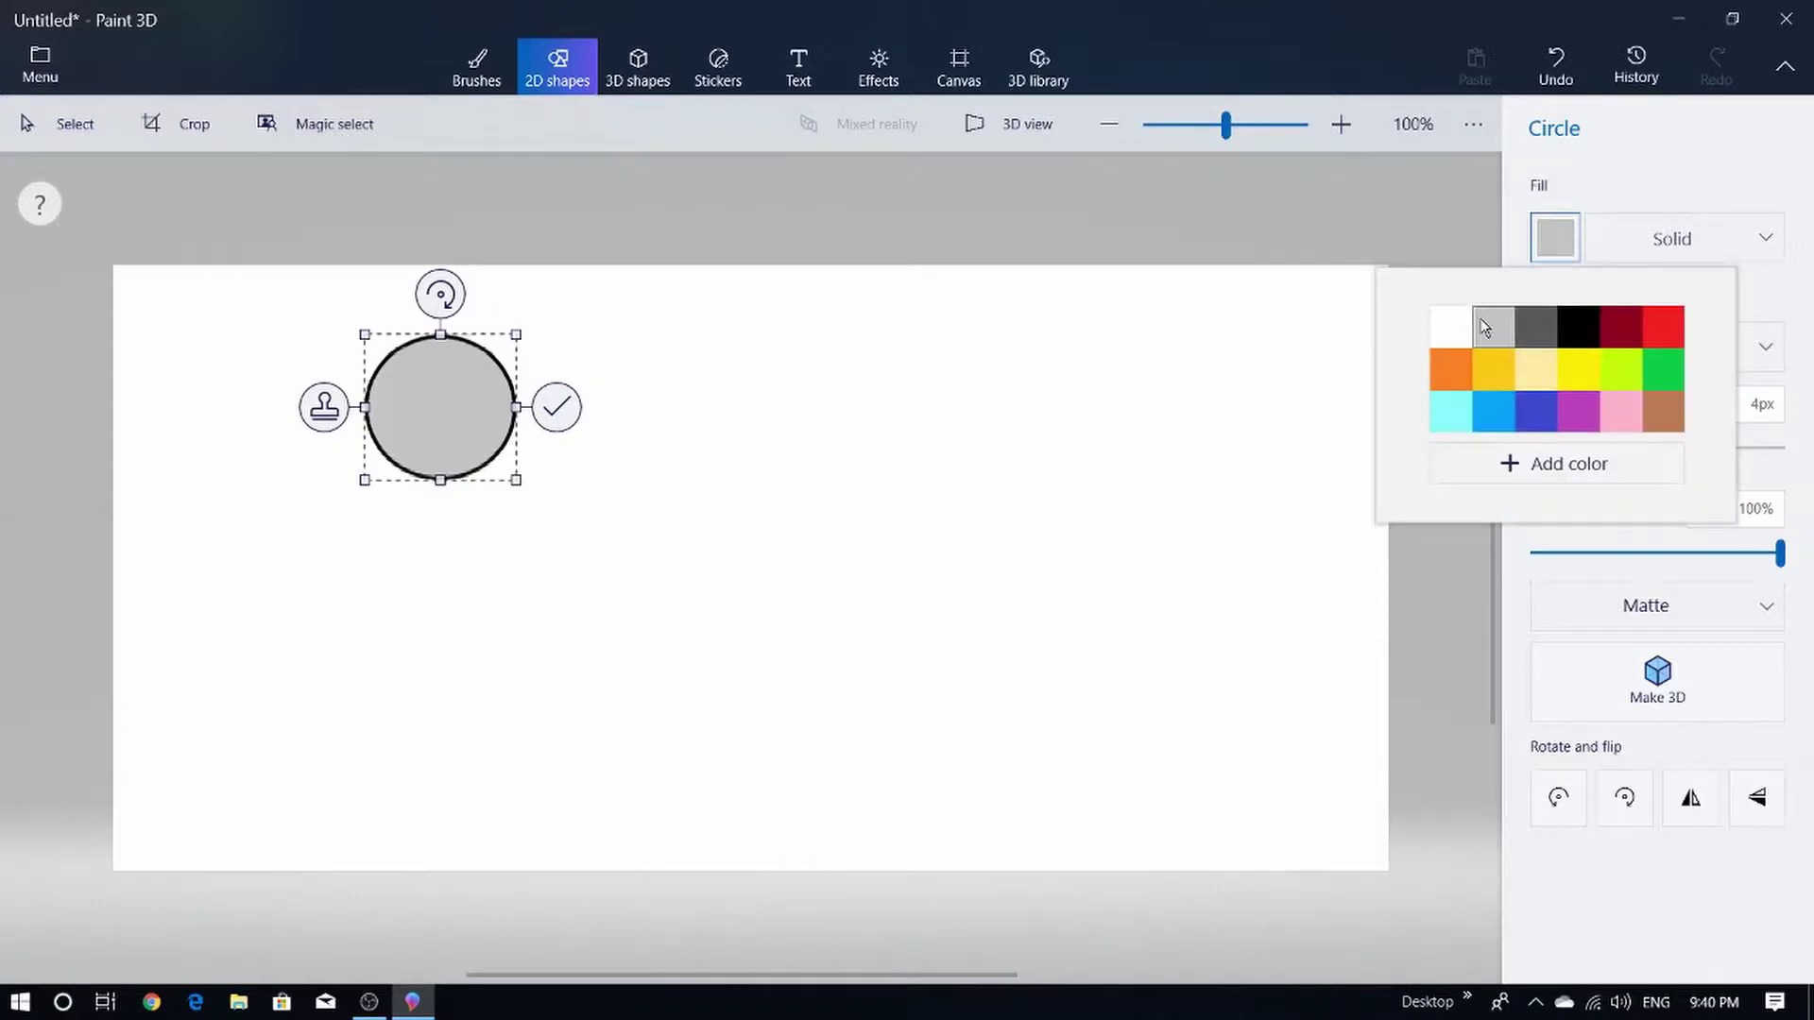
{"action": "left_click", "coordinate": [1450, 325]}
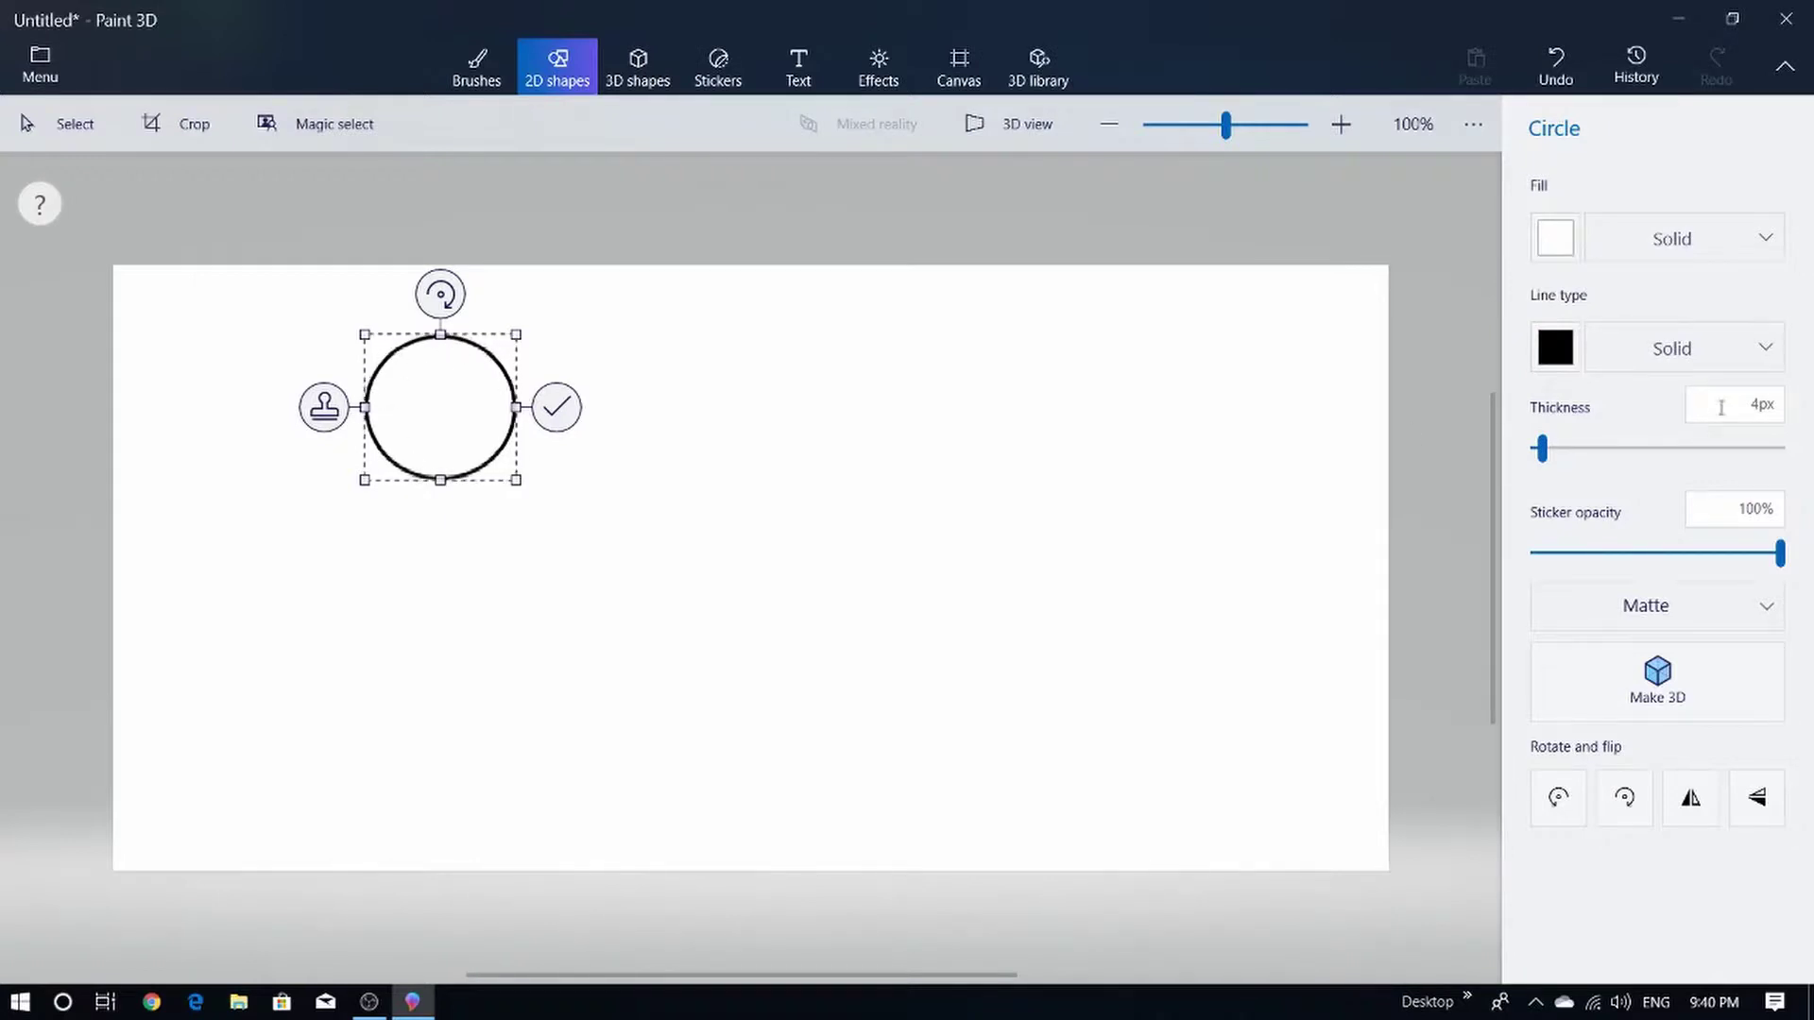
- Try a red outline on the head circle, return it to black, and commit the shape
{"action": "left_click", "coordinate": [1570, 354]}
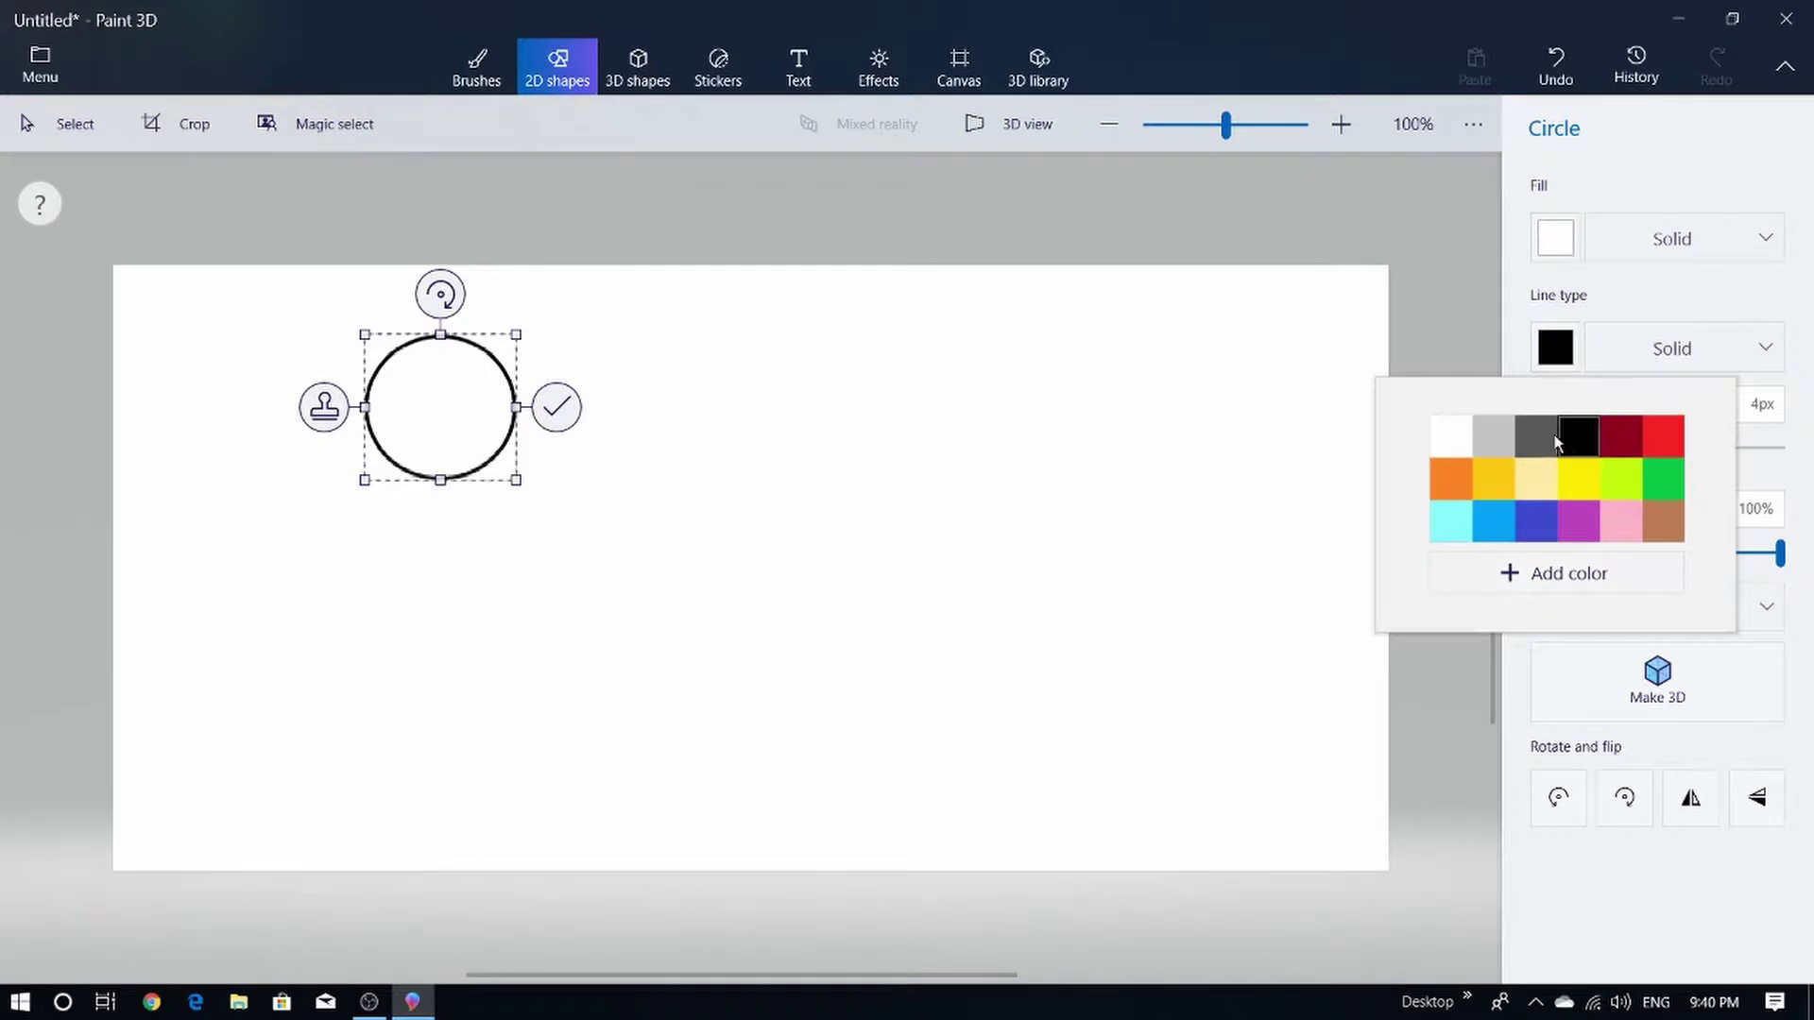
{"action": "left_click", "coordinate": [1646, 433]}
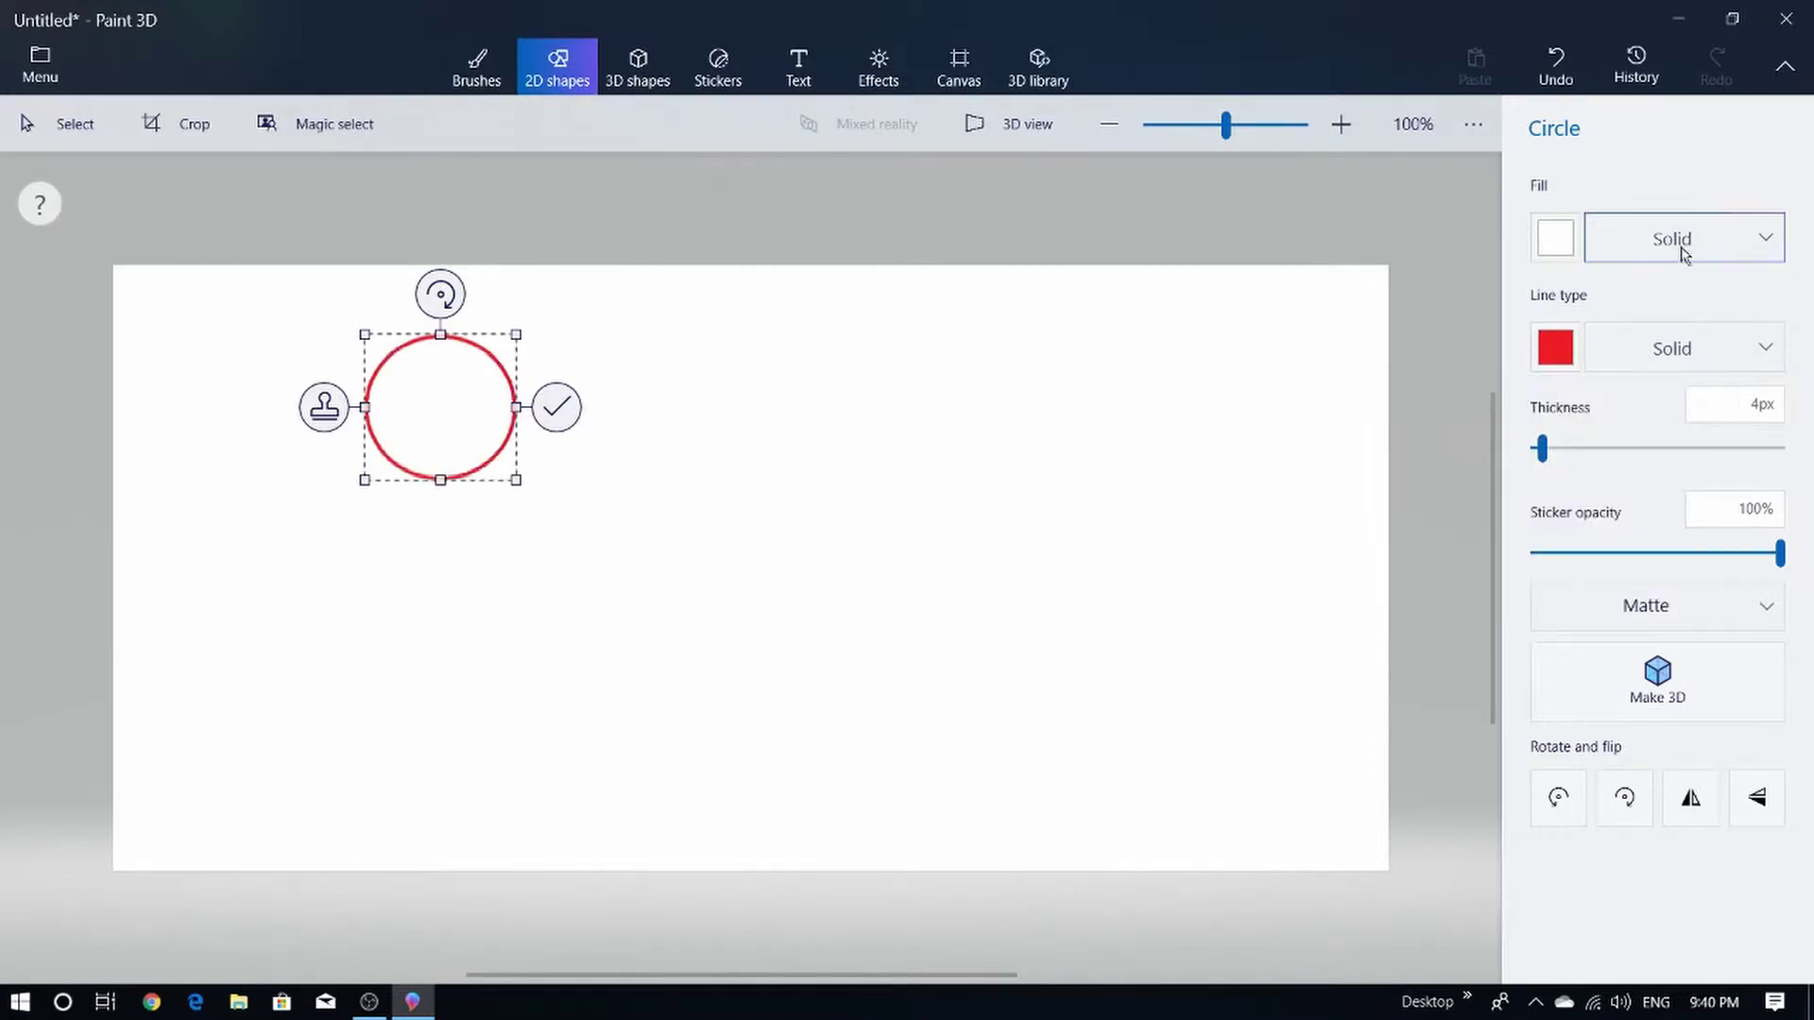
{"action": "left_click", "coordinate": [1555, 350]}
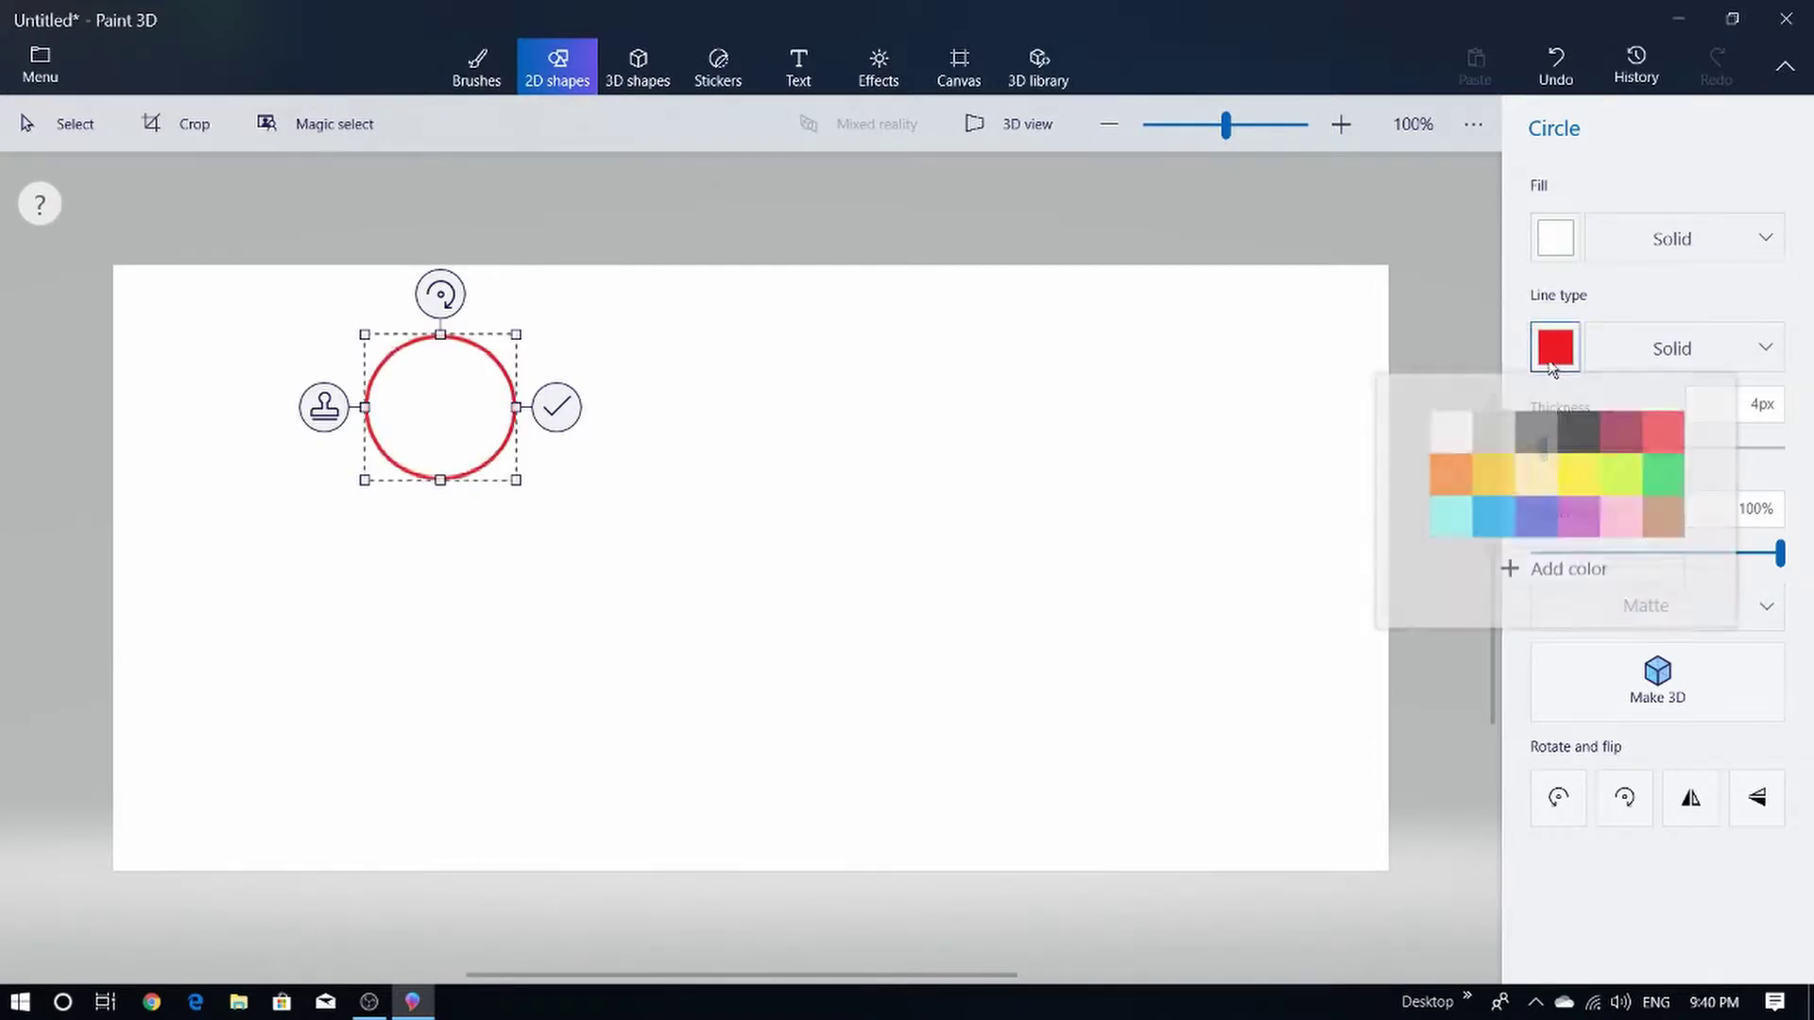
{"action": "left_click", "coordinate": [1571, 430]}
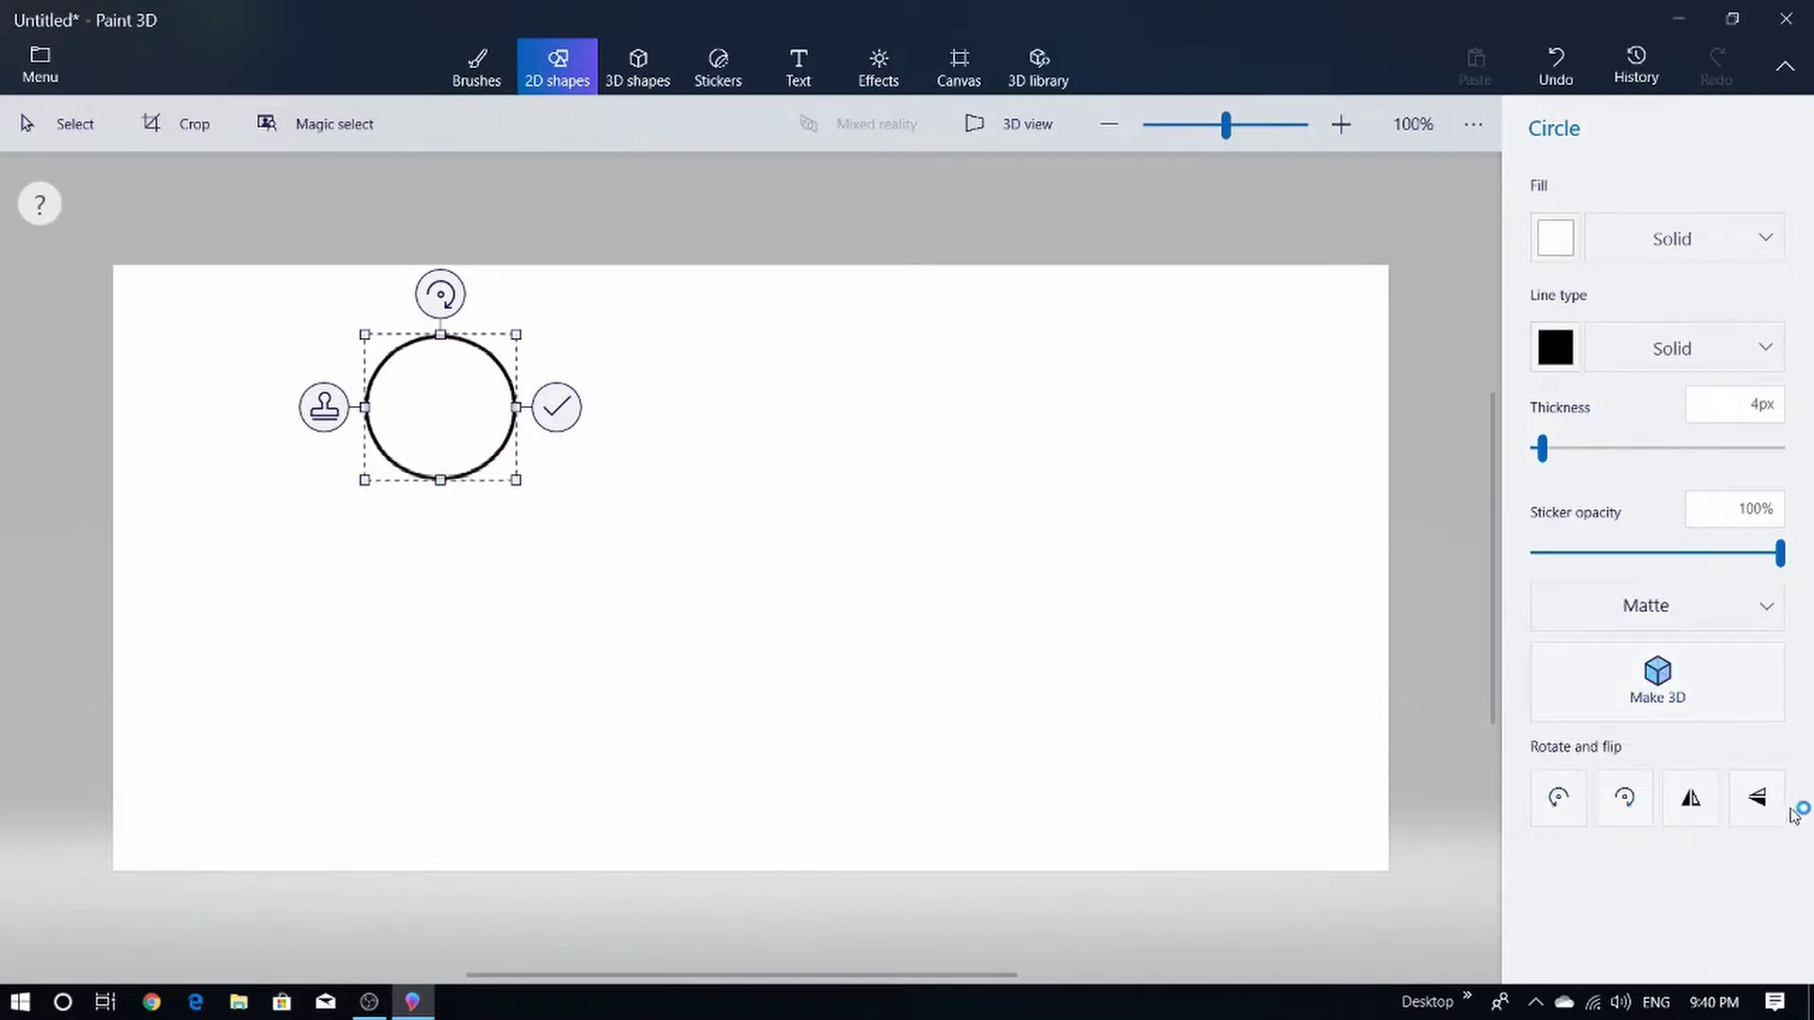
{"action": "left_click", "coordinate": [557, 408]}
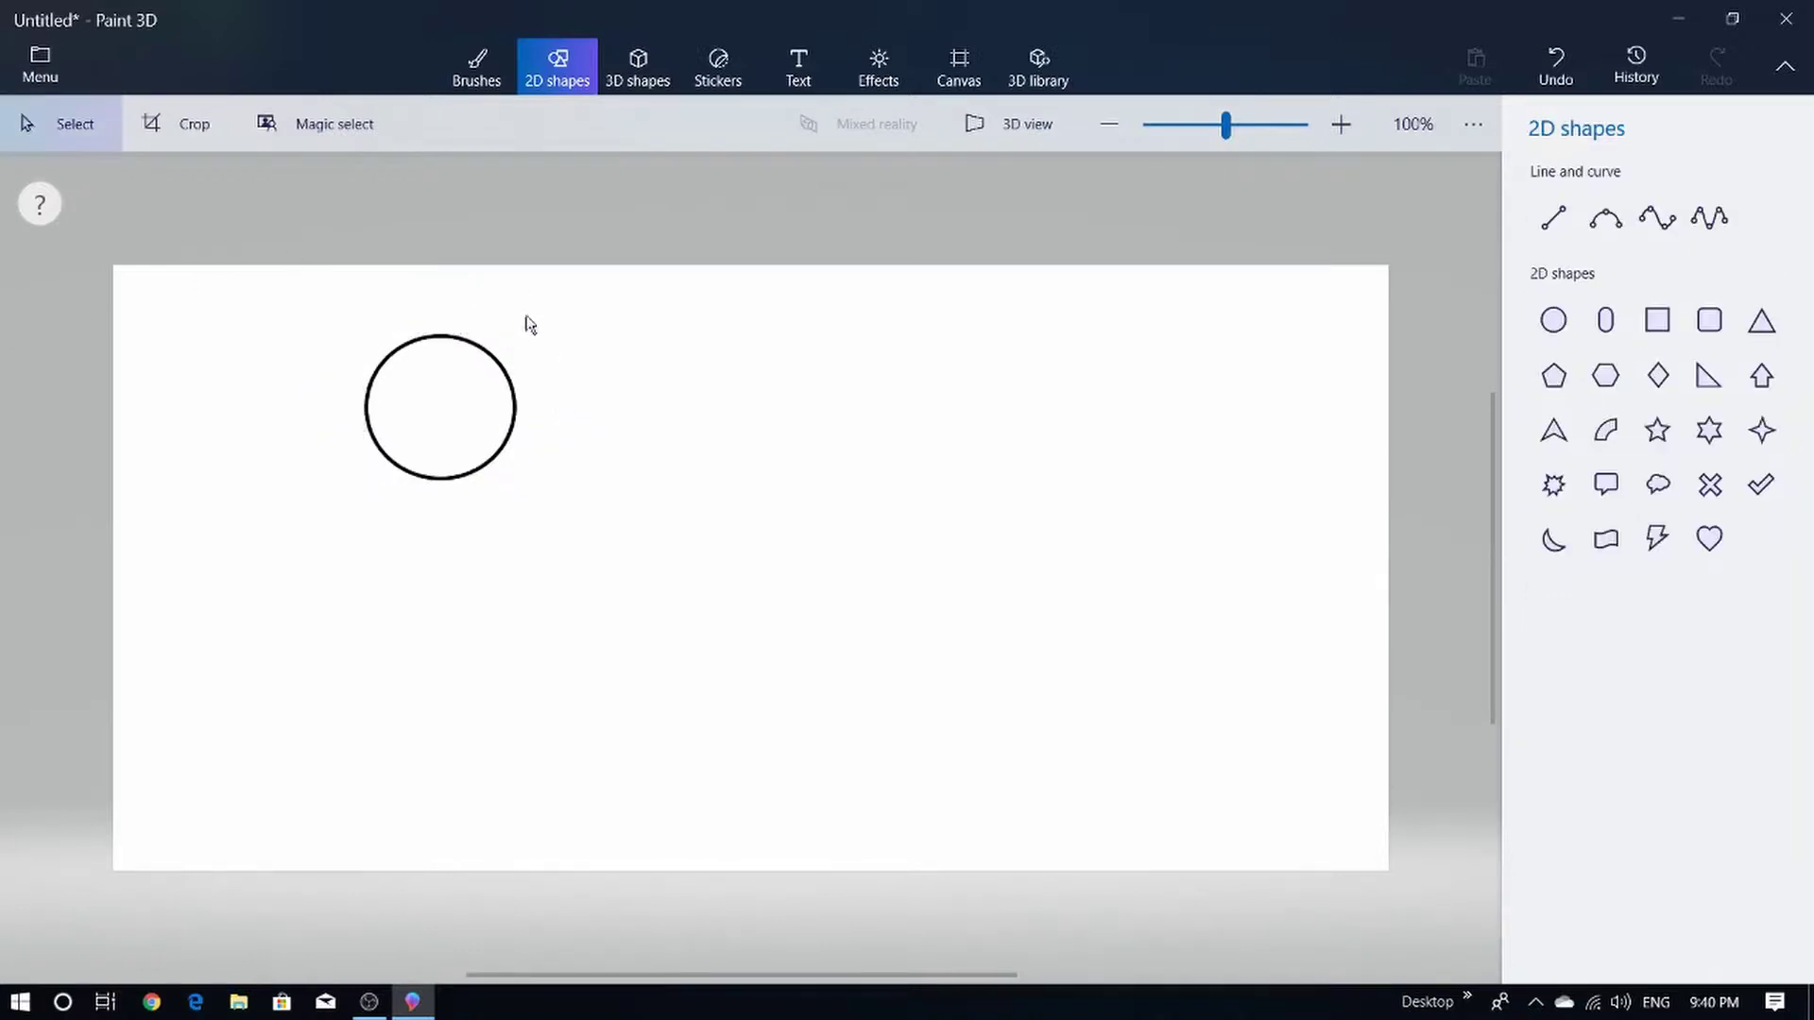
- Add a tall square-shape rectangle directly beneath the head circle as the figure's body
{"action": "left_click", "coordinate": [1672, 327]}
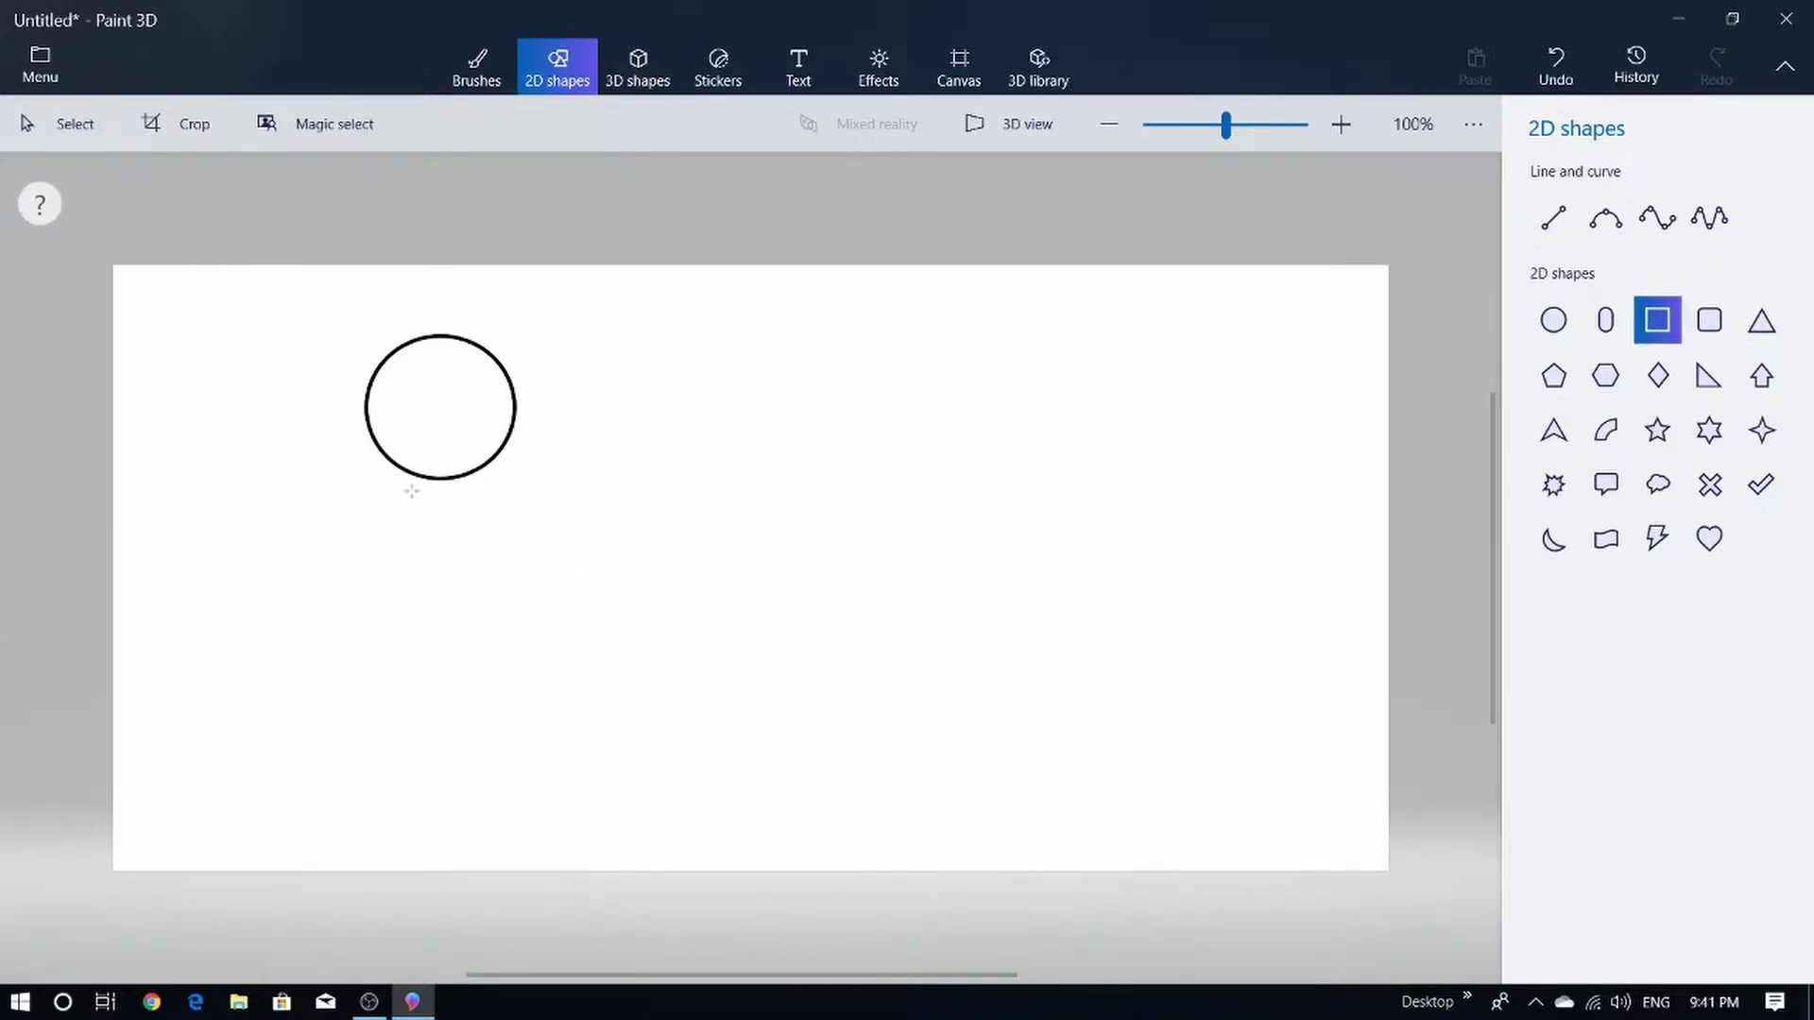
{"action": "mouse_move", "coordinate": [399, 482]}
{"action": "left_mouse_down"}
{"action": "mouse_move", "coordinate": [485, 510]}
{"action": "mouse_move", "coordinate": [506, 599]}
{"action": "mouse_move", "coordinate": [490, 652]}
{"action": "mouse_move", "coordinate": [541, 676]}
{"action": "mouse_move", "coordinate": [481, 615]}
{"action": "left_mouse_up"}
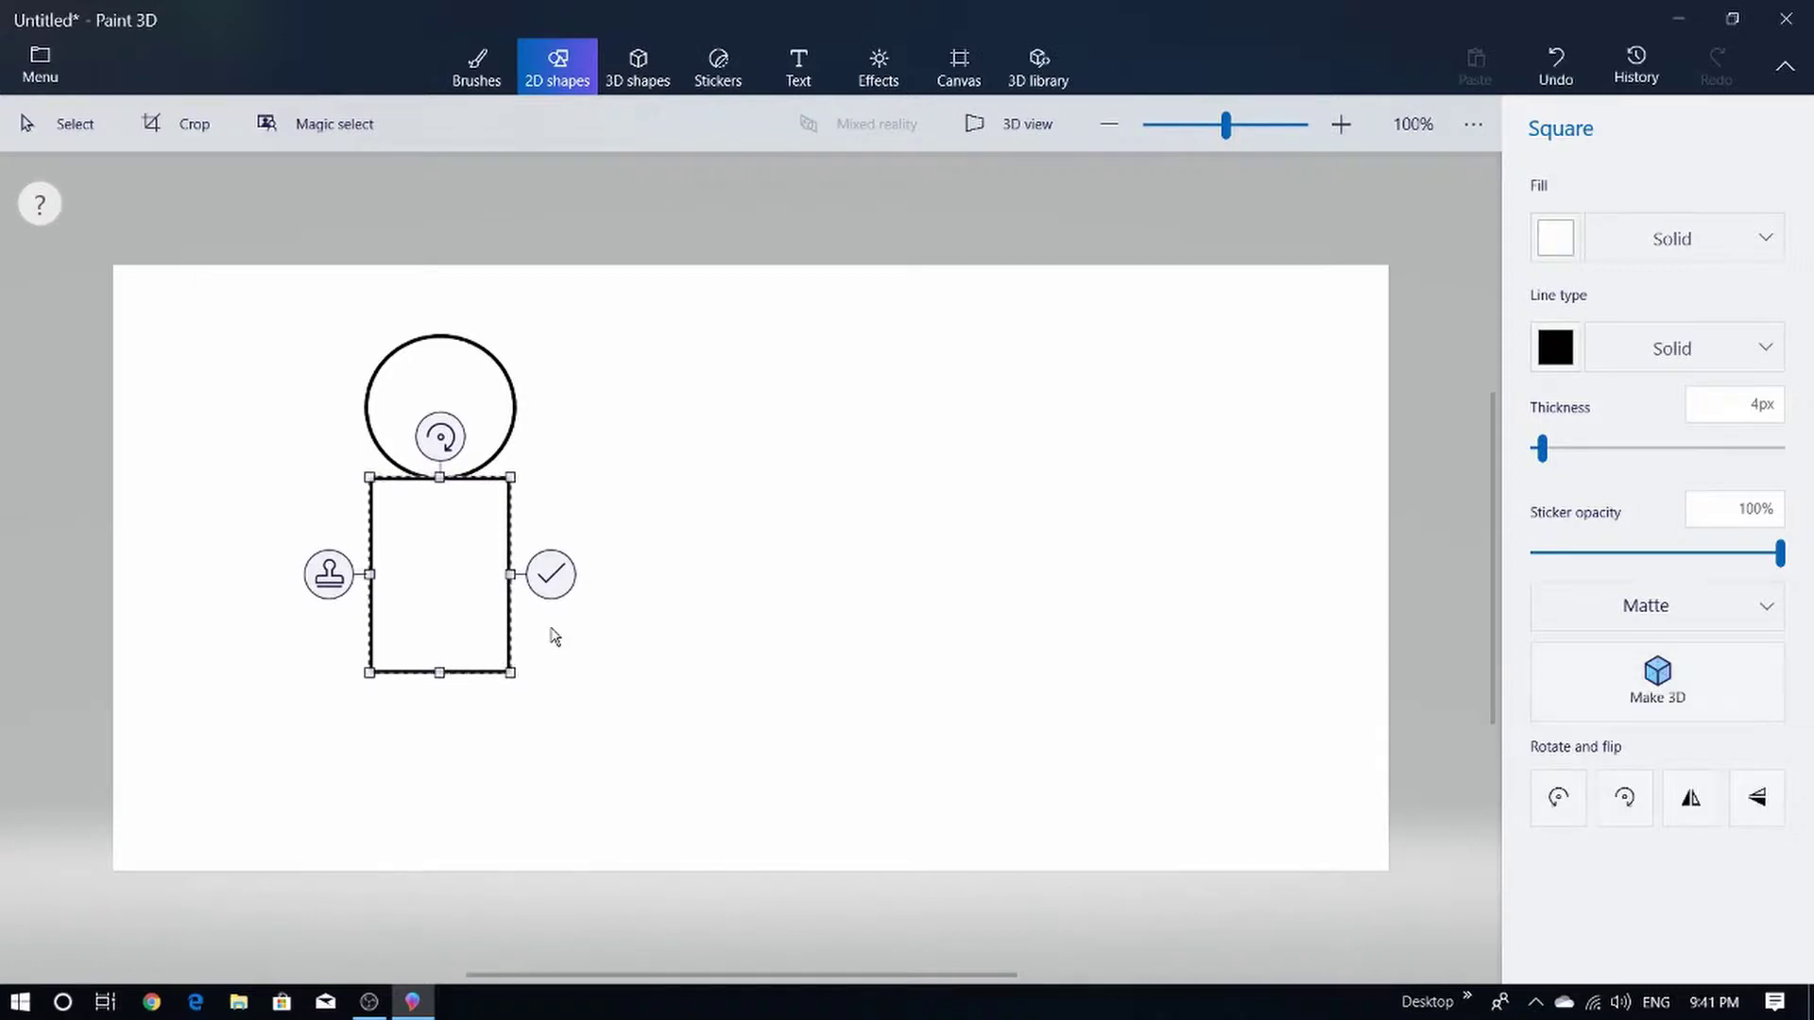
{"action": "left_click", "coordinate": [551, 574]}
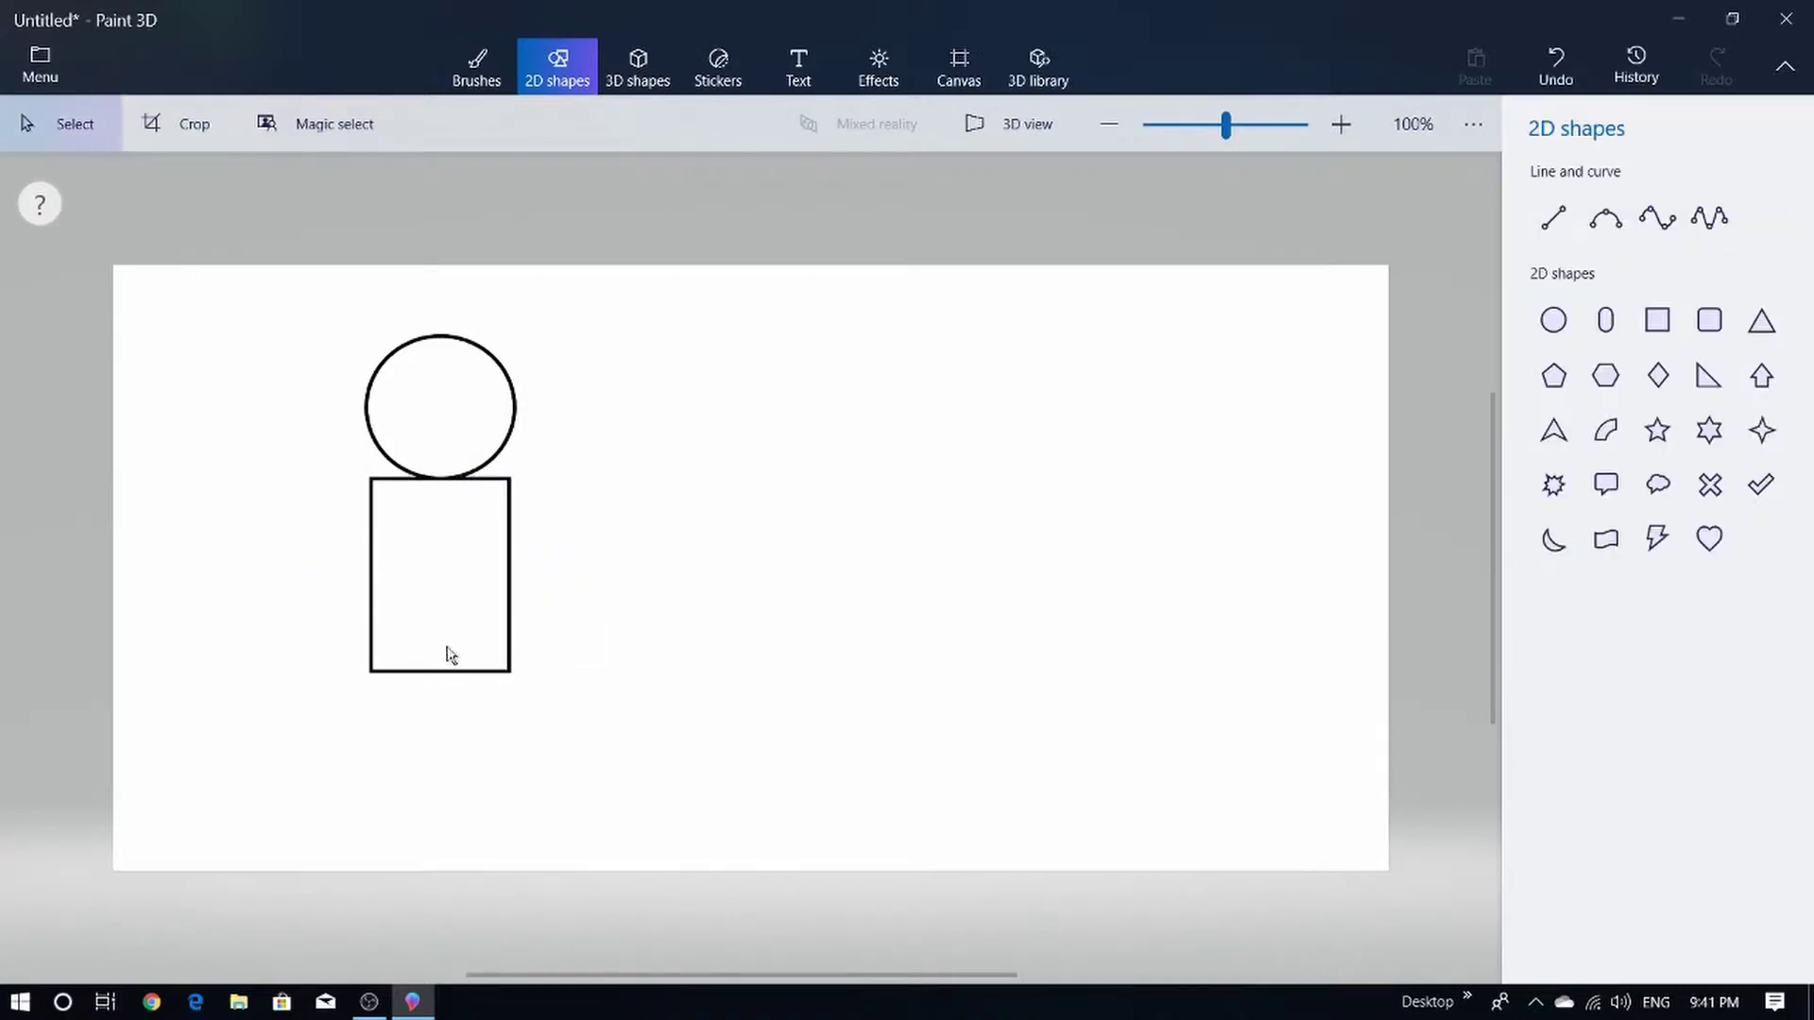
- Draw a small arc shape curving down from the upper left corner of the body as an arm
{"action": "left_click", "coordinate": [1607, 440]}
{"action": "left_click", "coordinate": [1607, 440]}
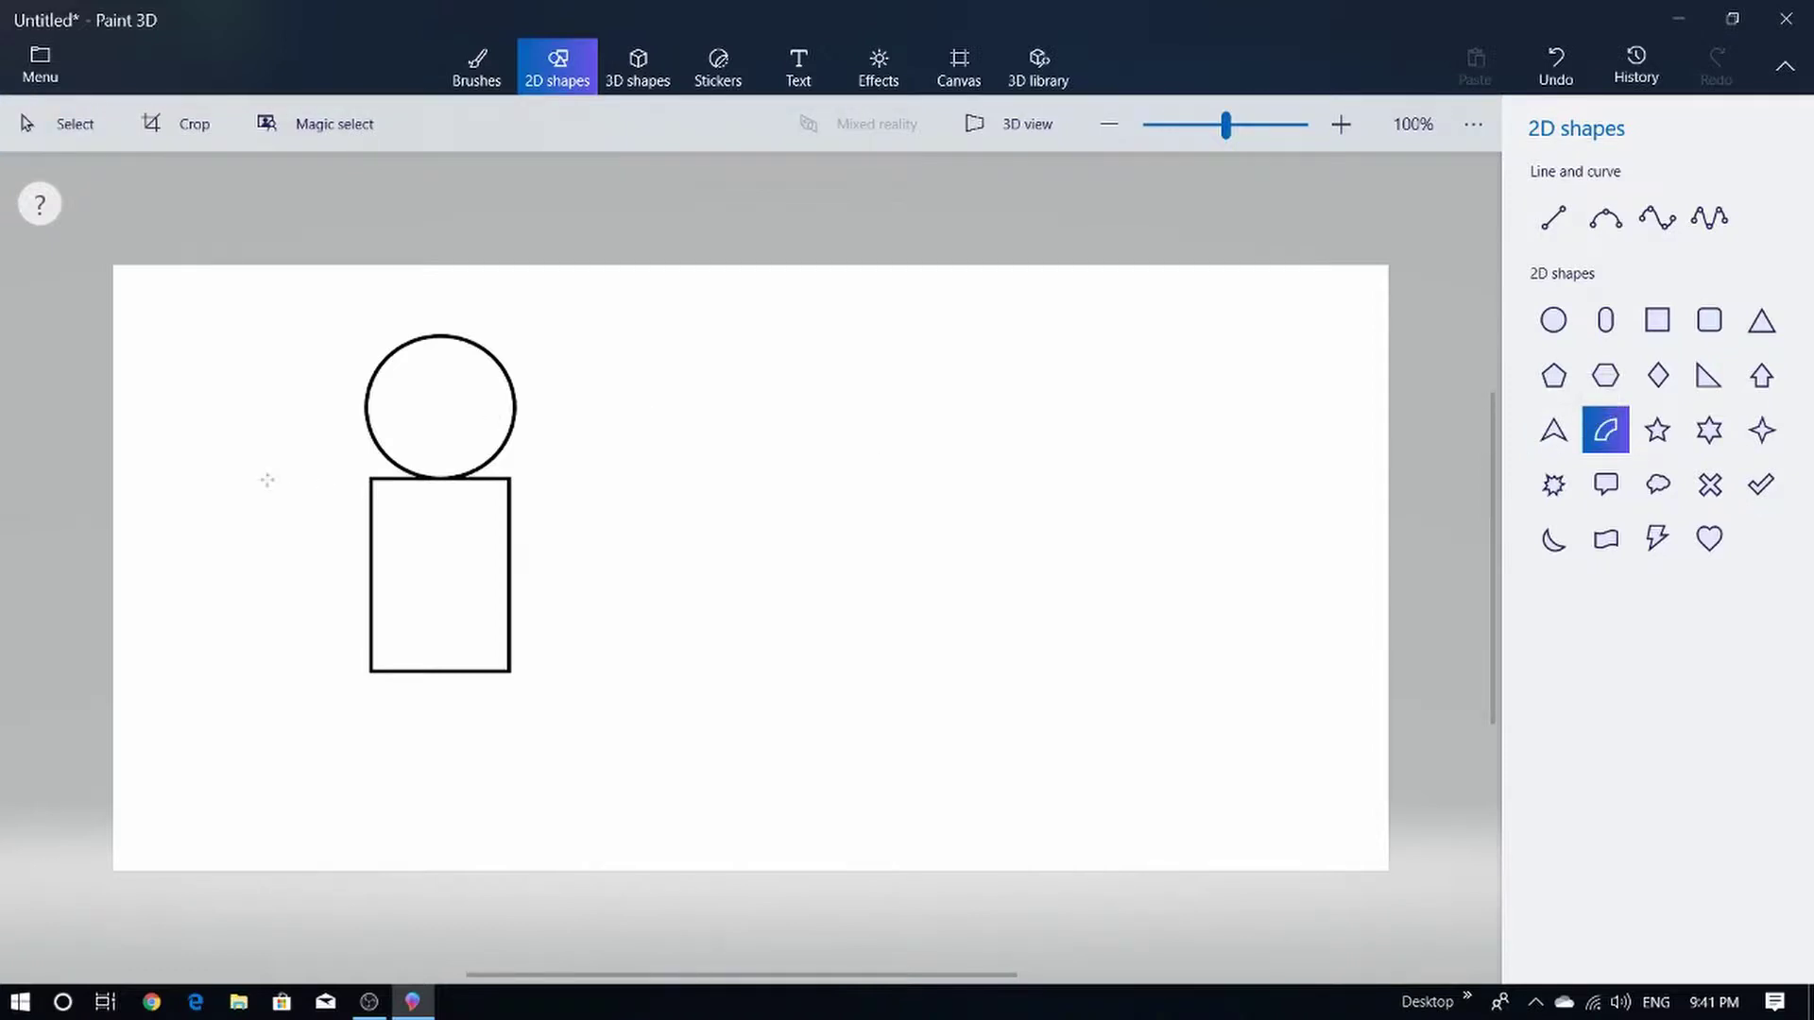
{"action": "left_click_drag", "start_coordinate": [267, 480], "coordinate": [354, 524]}
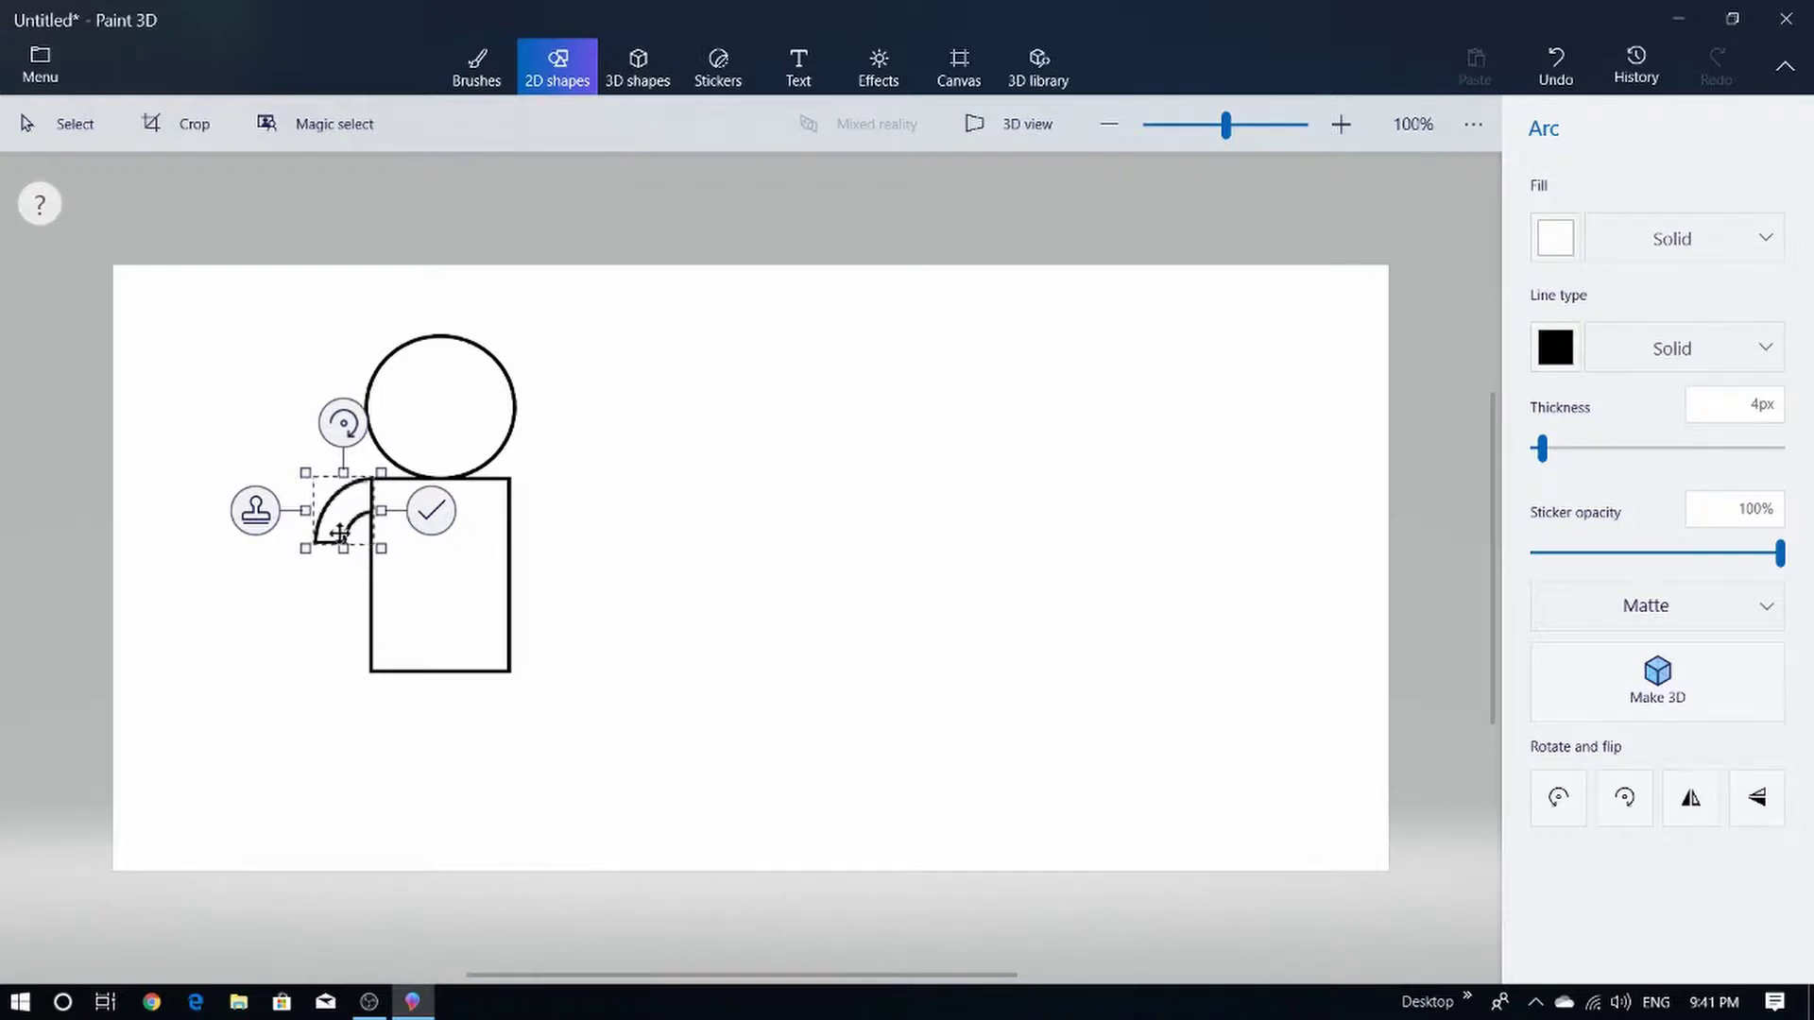
- Stamp a copy of the arm, rotate it 90° clockwise, and attach it to the body's upper right corner
{"action": "left_click", "coordinate": [263, 515]}
{"action": "left_click_drag", "start_coordinate": [348, 521], "coordinate": [360, 533]}
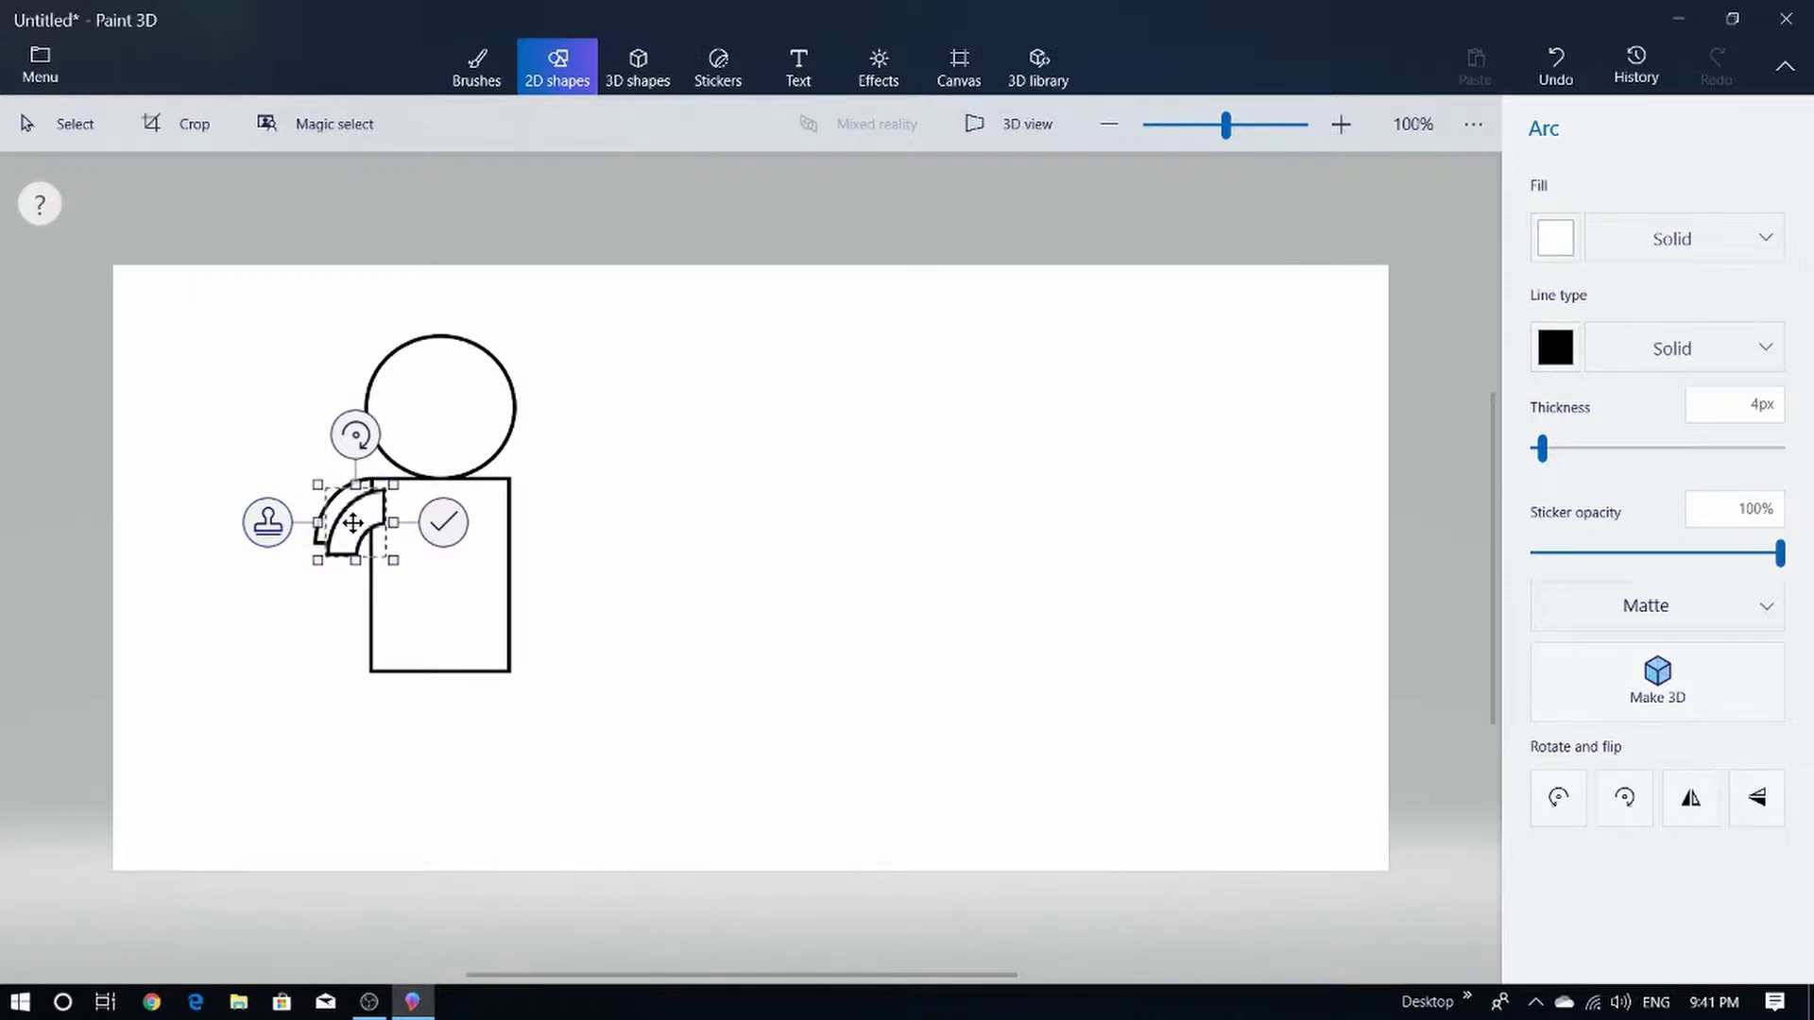
{"action": "left_click_drag", "start_coordinate": [352, 522], "coordinate": [575, 522]}
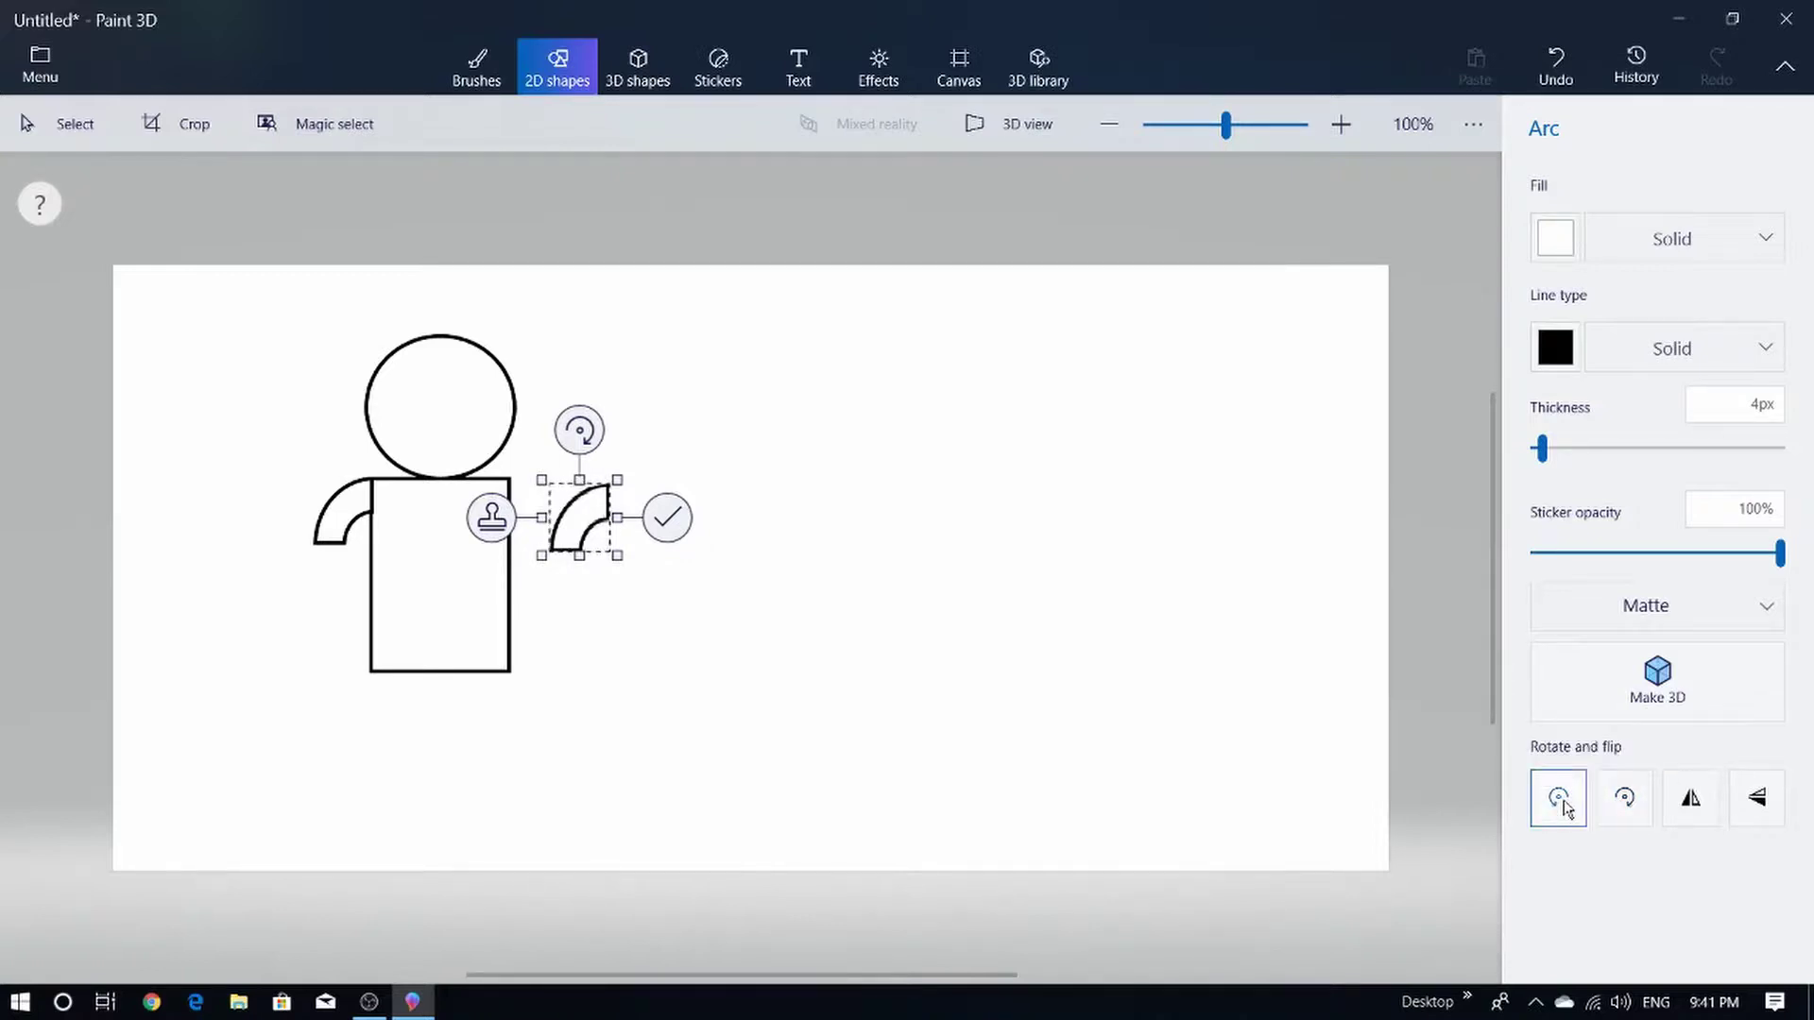
{"action": "left_click", "coordinate": [1623, 801]}
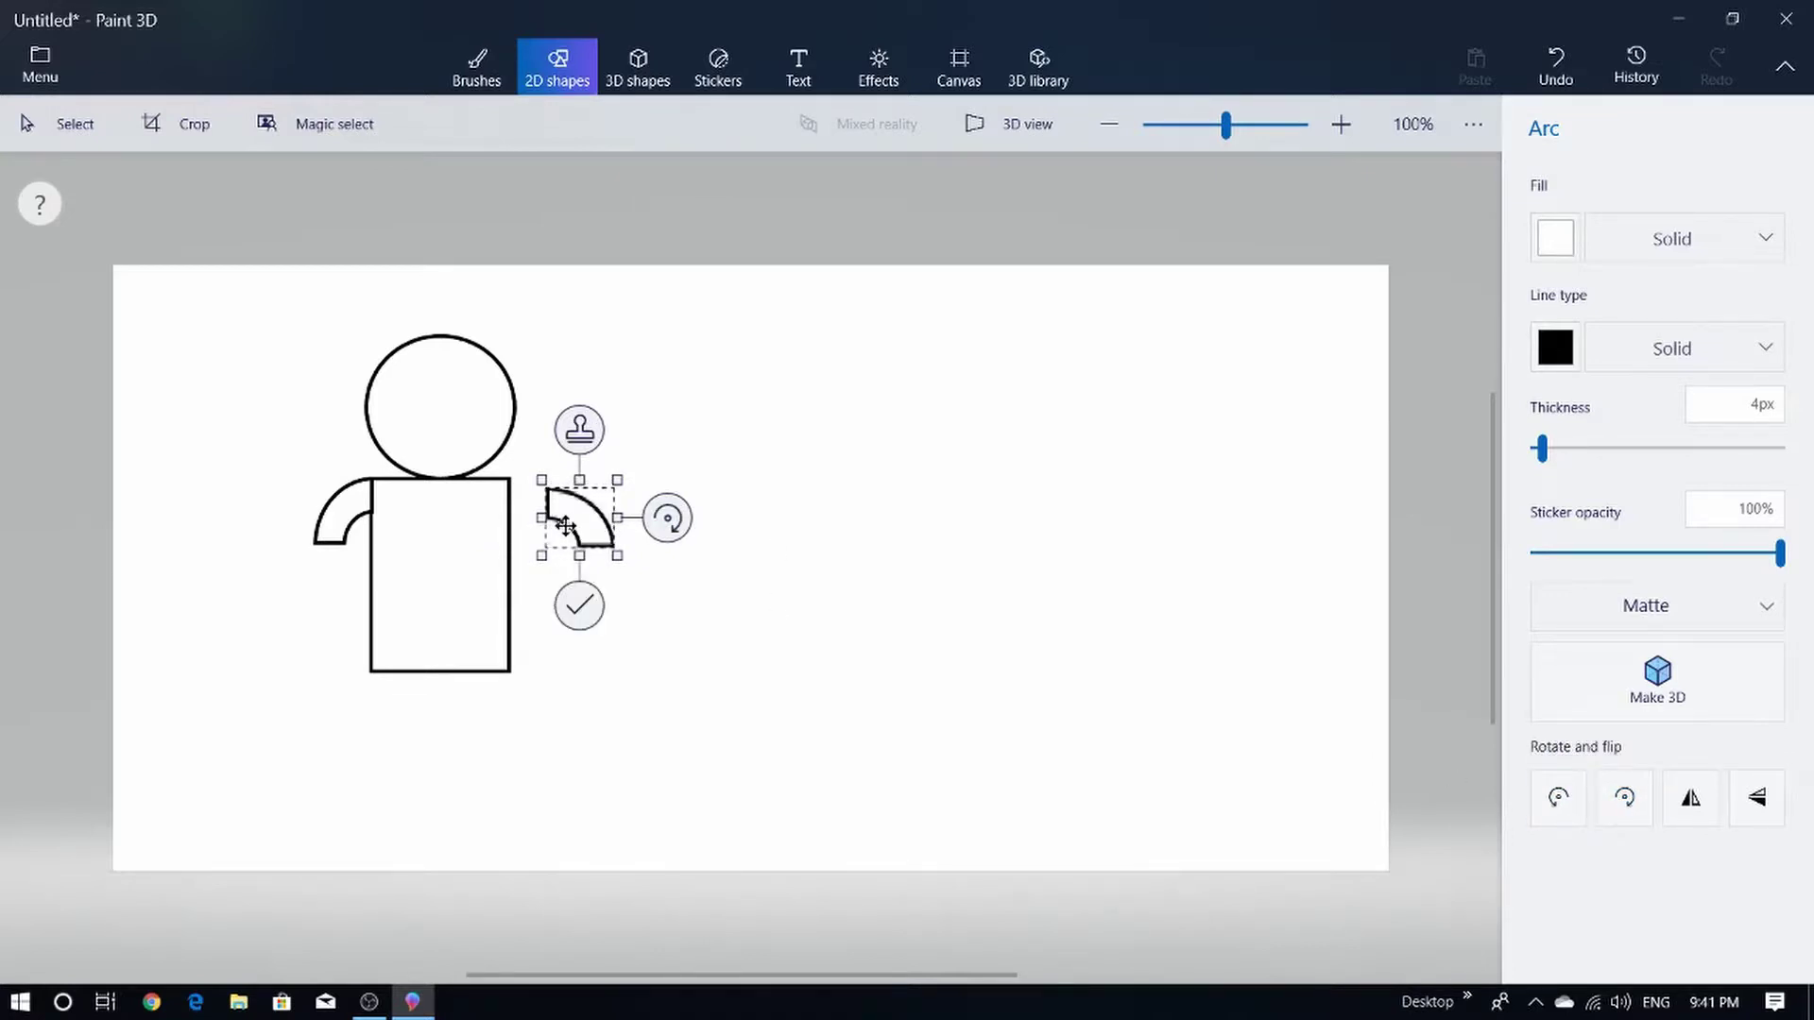
{"action": "left_click_drag", "start_coordinate": [574, 520], "coordinate": [536, 511]}
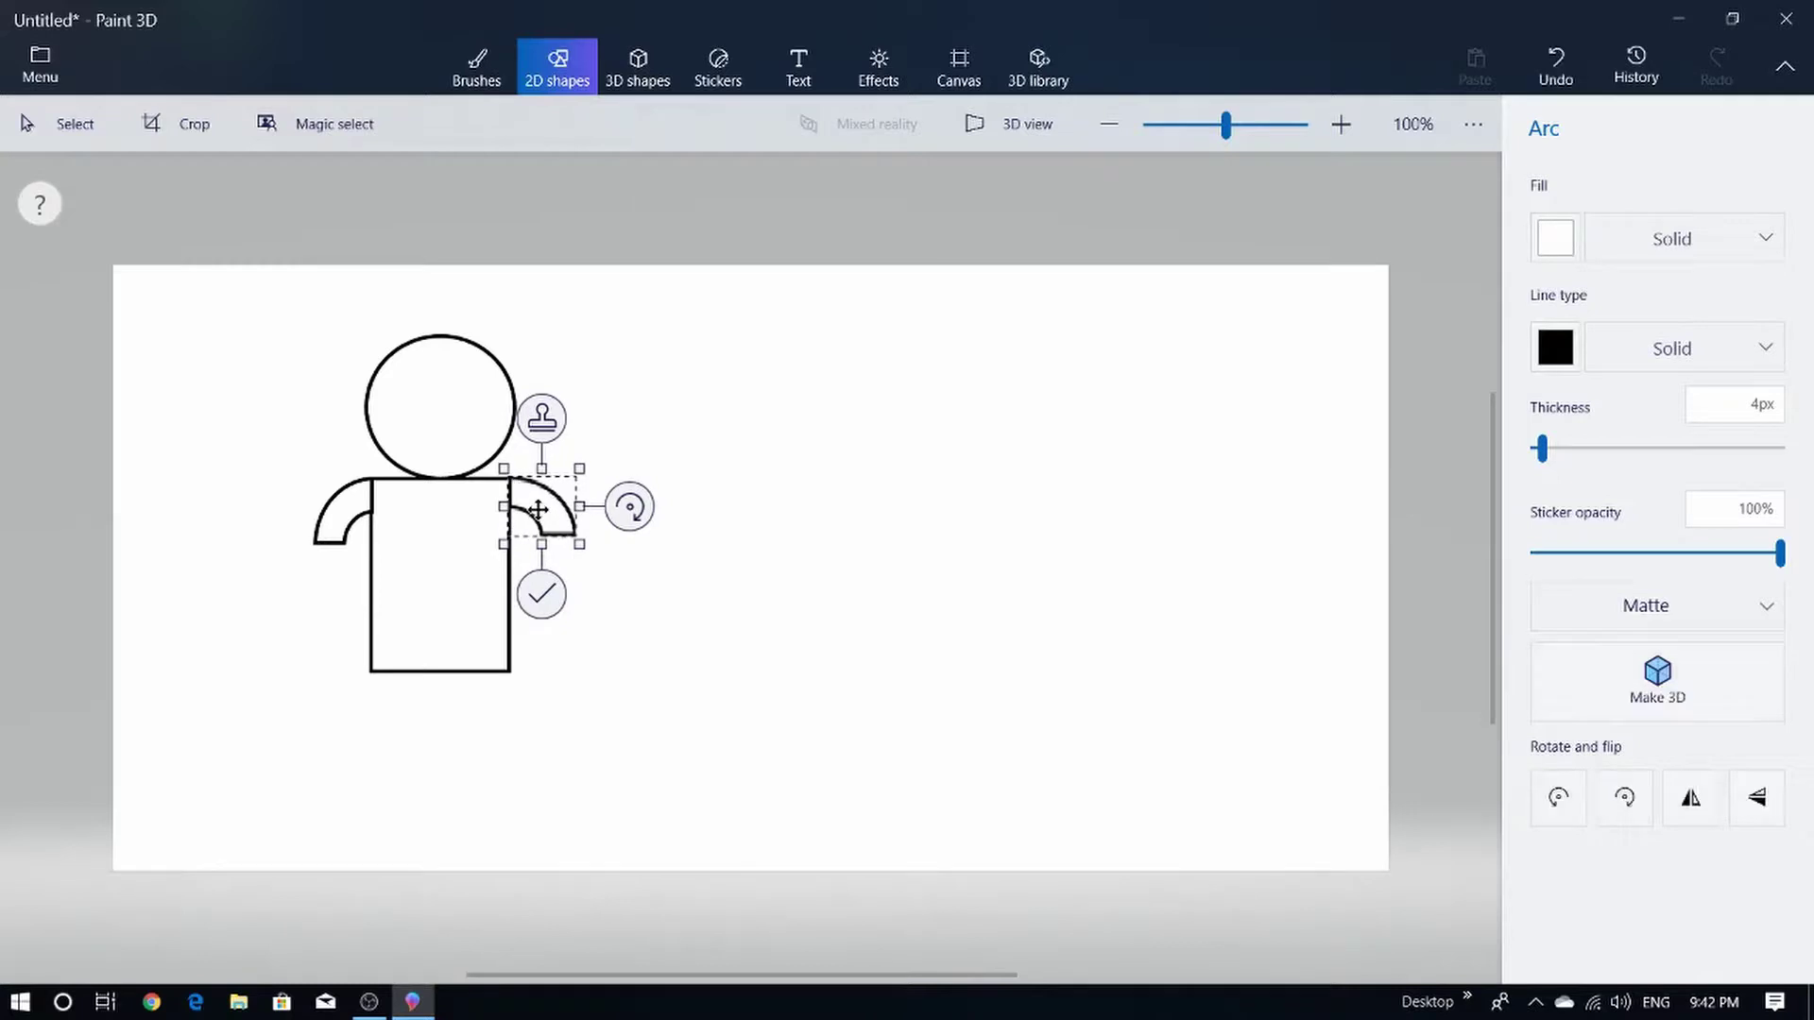
{"action": "left_click", "coordinate": [557, 595]}
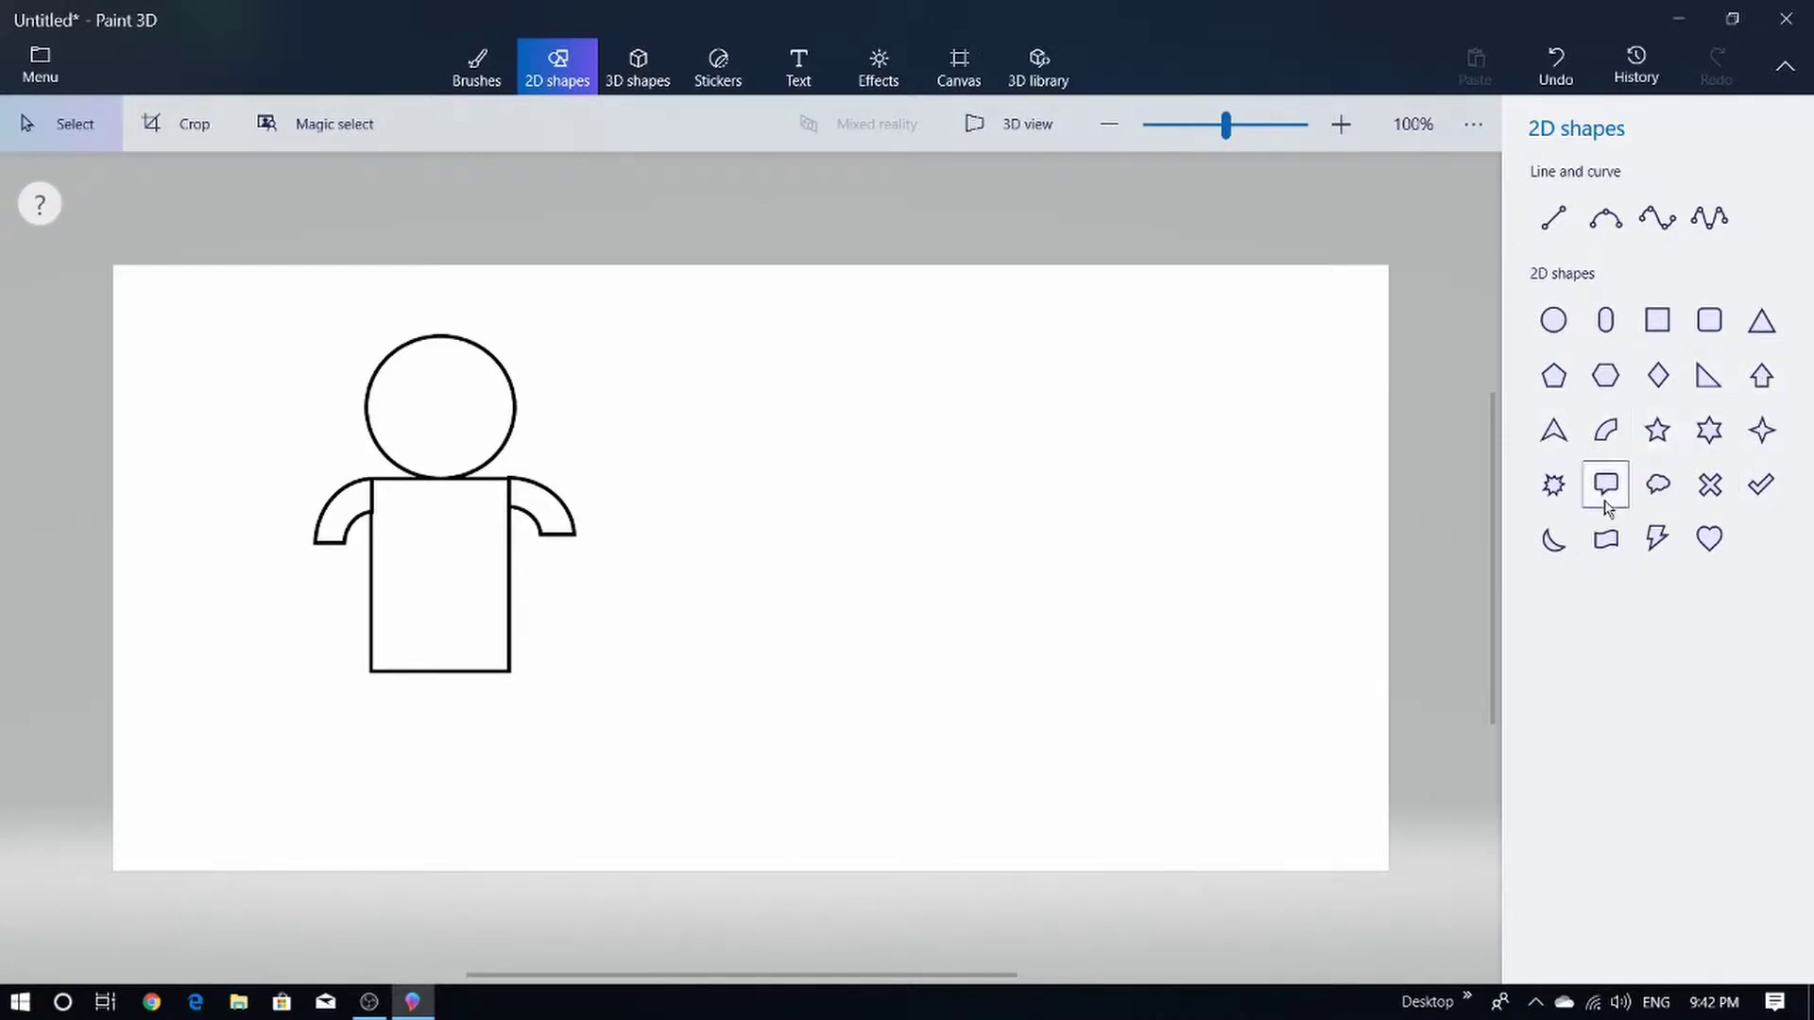
- Draw a narrow rounded-square leg under the body's left side and stamp a matching leg under its right side
{"action": "left_click", "coordinate": [1704, 323]}
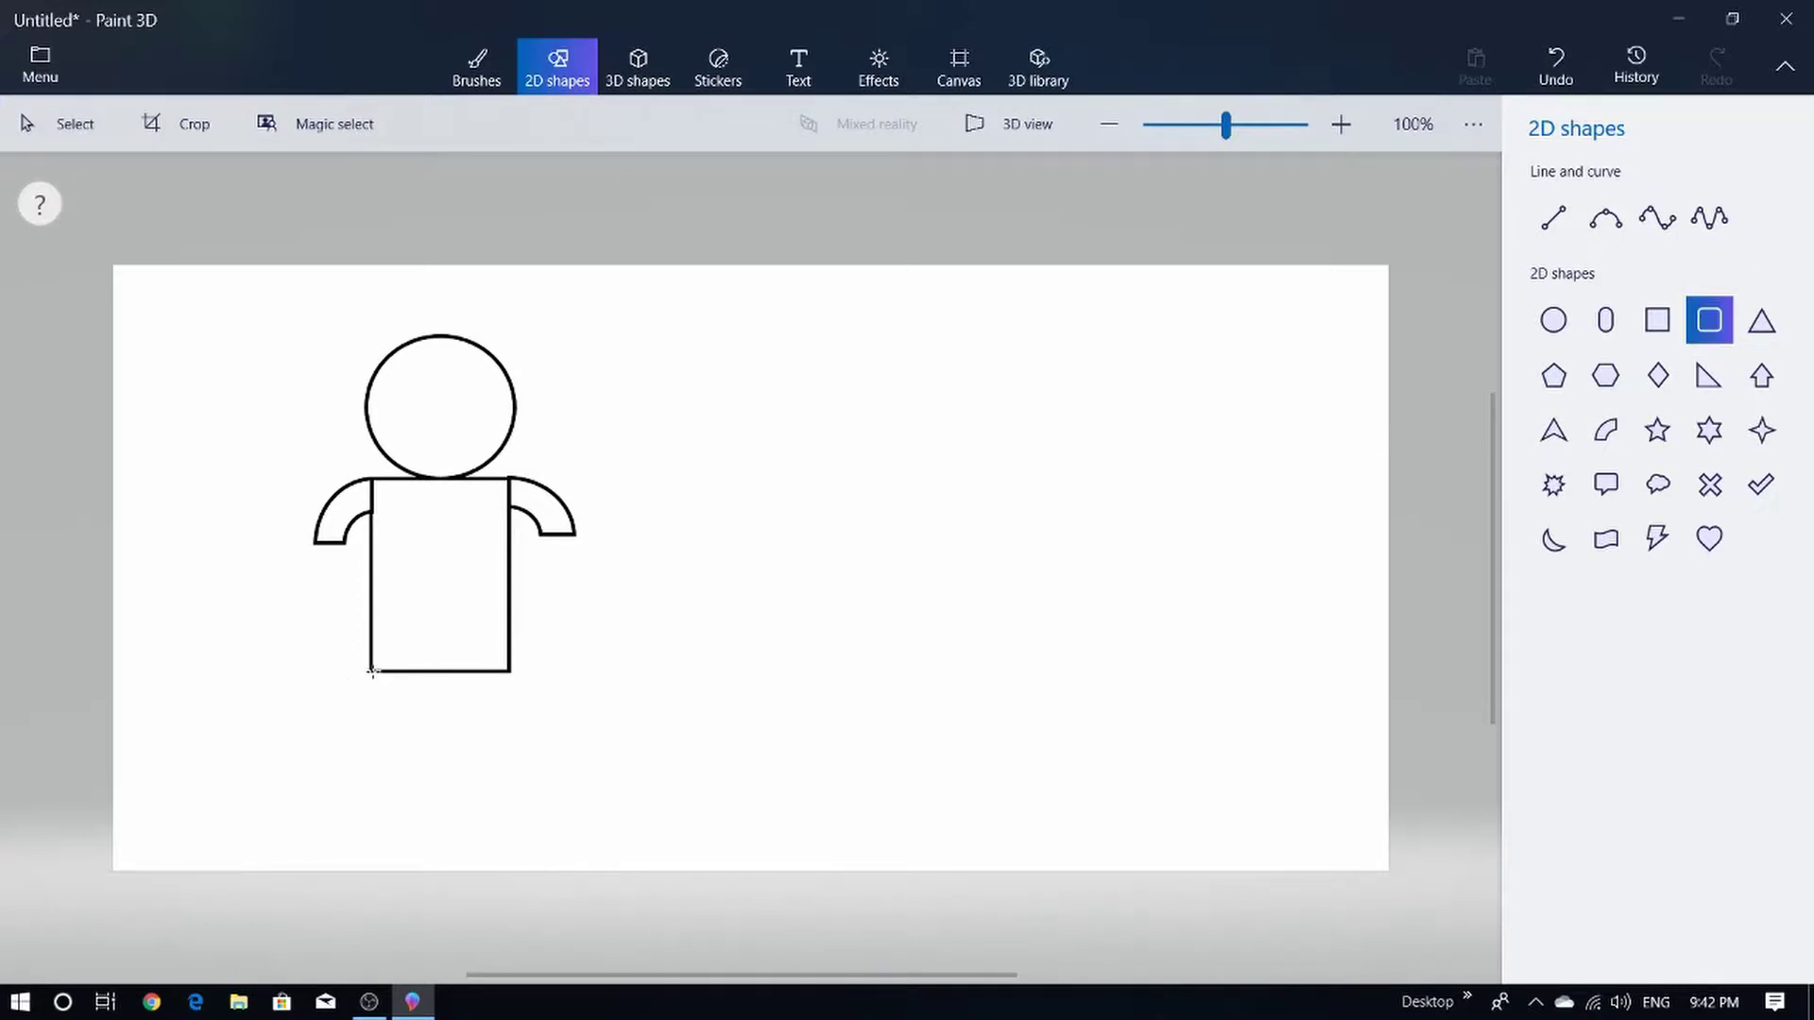
{"action": "left_click_drag", "start_coordinate": [375, 678], "coordinate": [433, 825]}
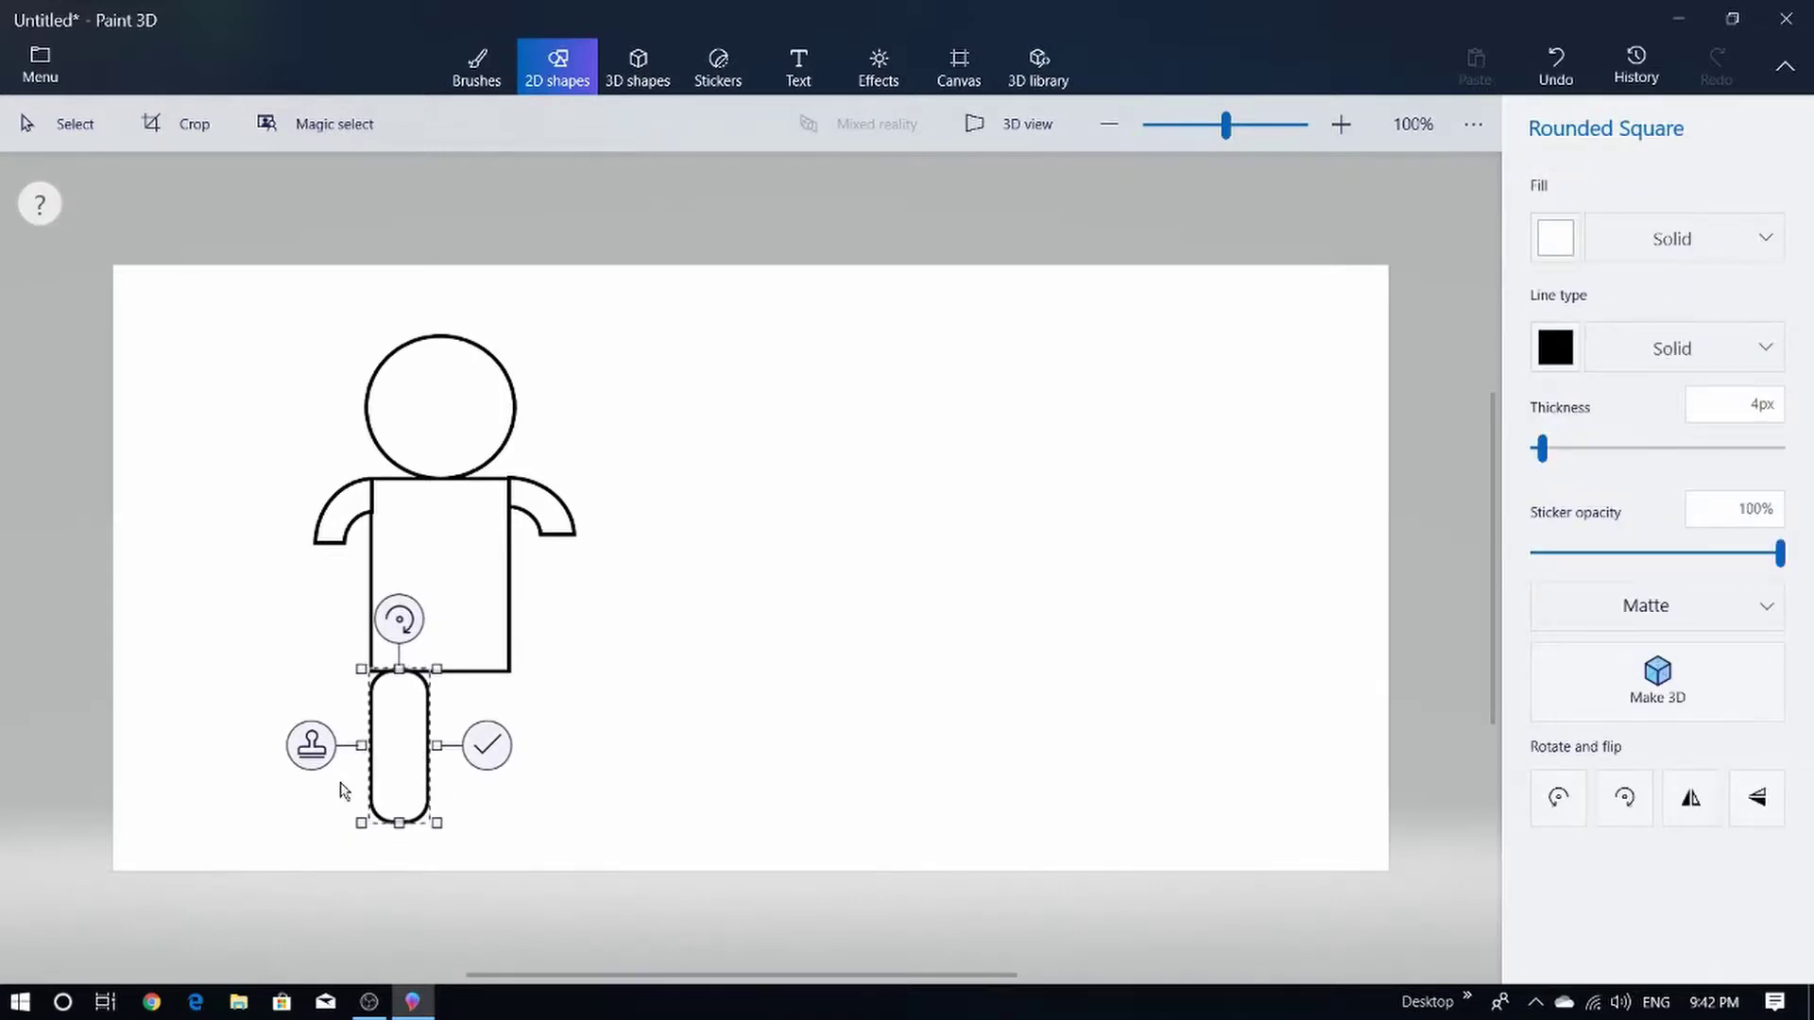
{"action": "left_click", "coordinate": [311, 745]}
{"action": "left_click_drag", "start_coordinate": [394, 759], "coordinate": [485, 739]}
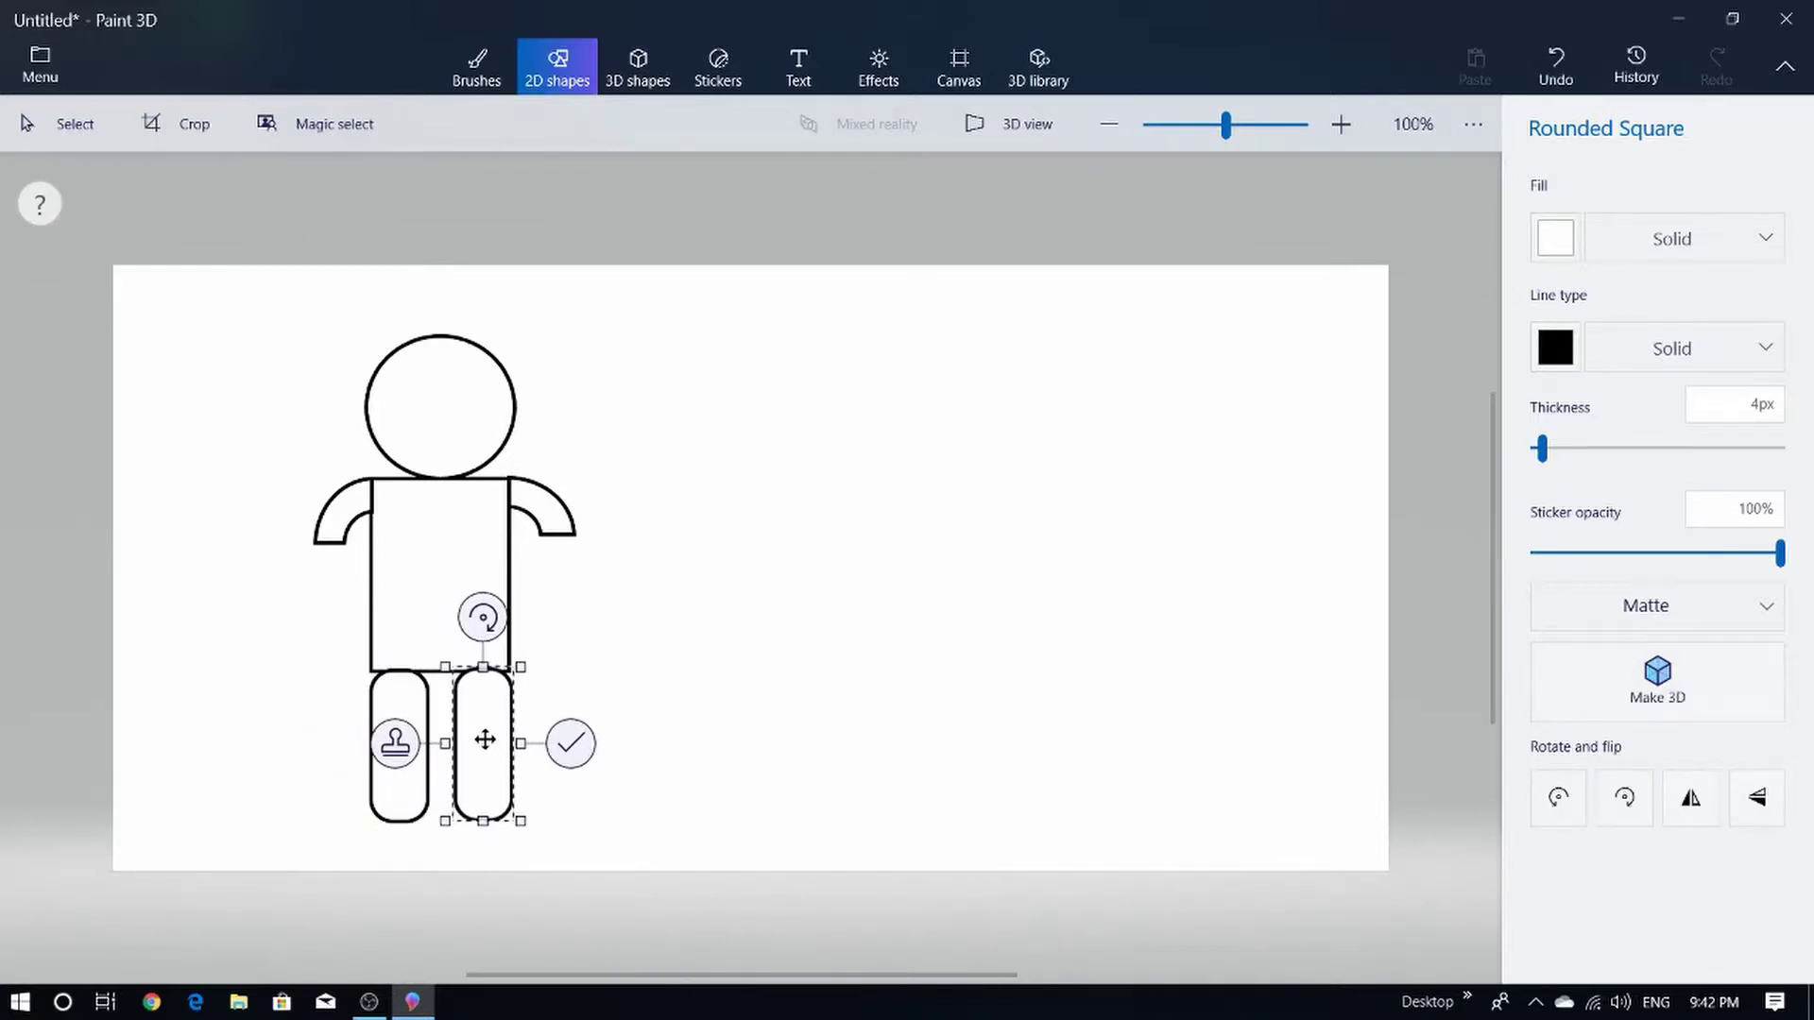
{"action": "left_click", "coordinate": [571, 745]}
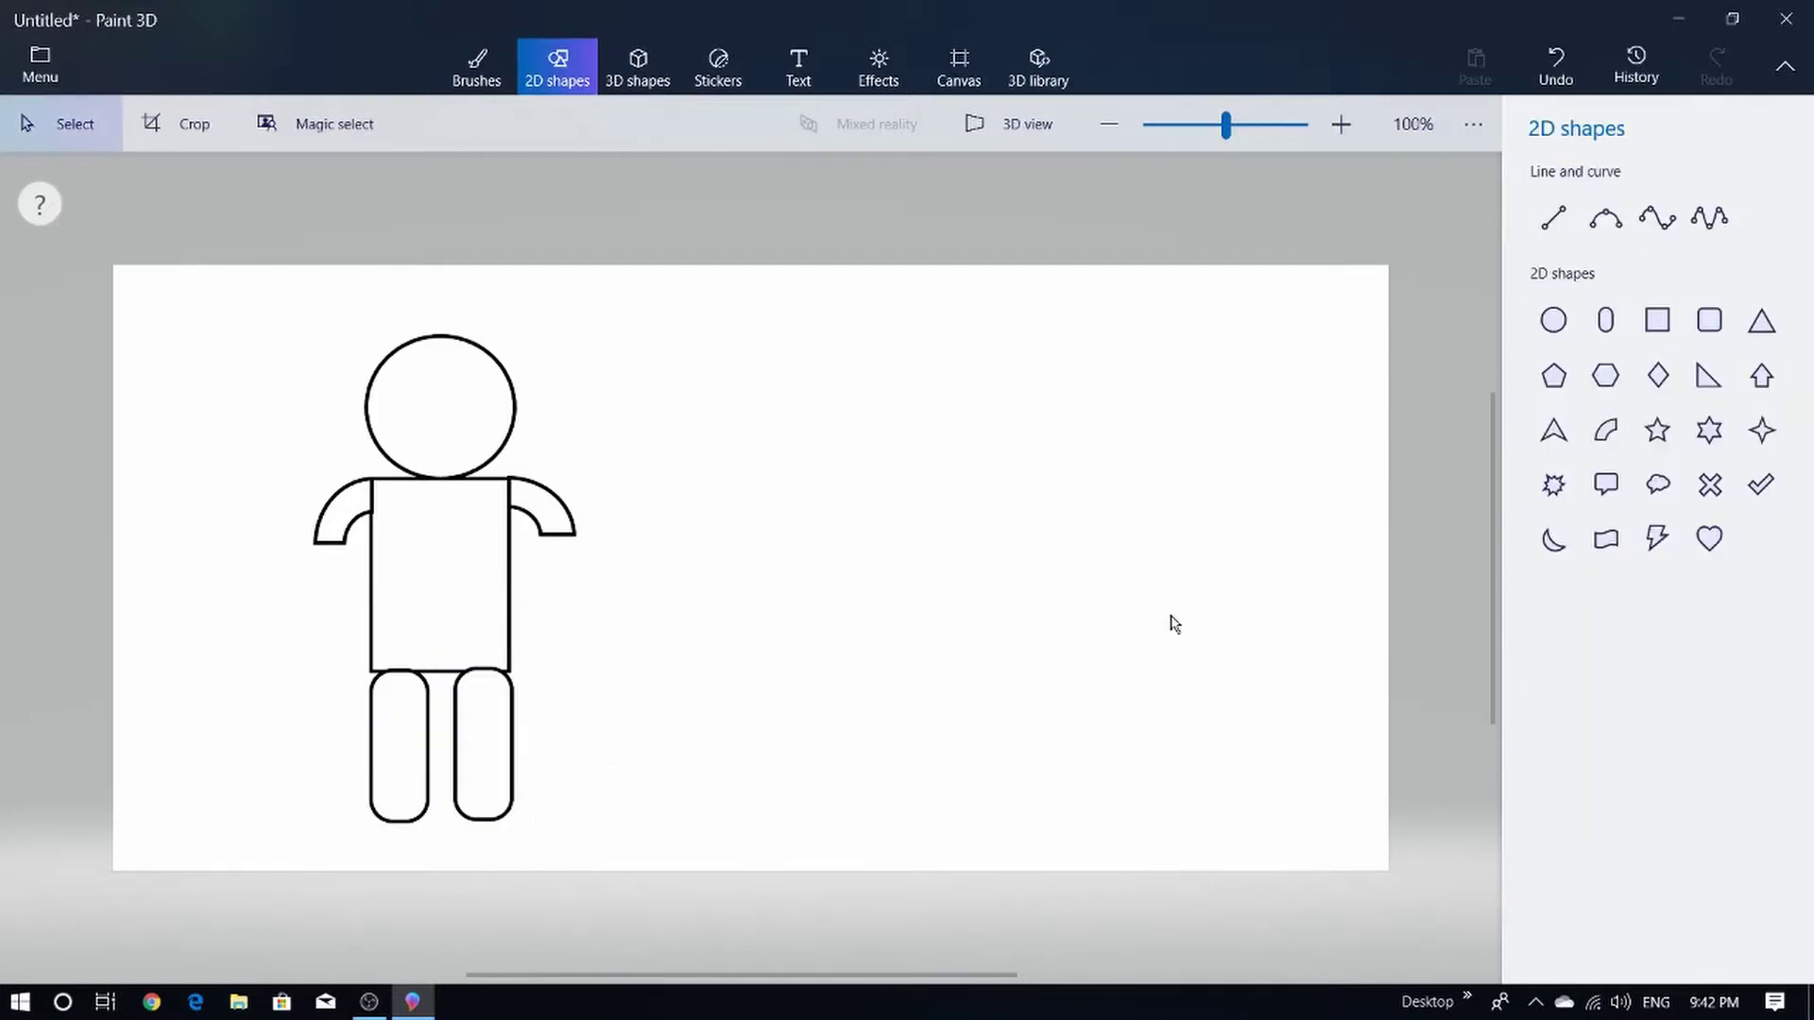
- Draw a small circle eye in the upper part of the head and stamp a second eye beside it
{"action": "left_click", "coordinate": [1553, 321]}
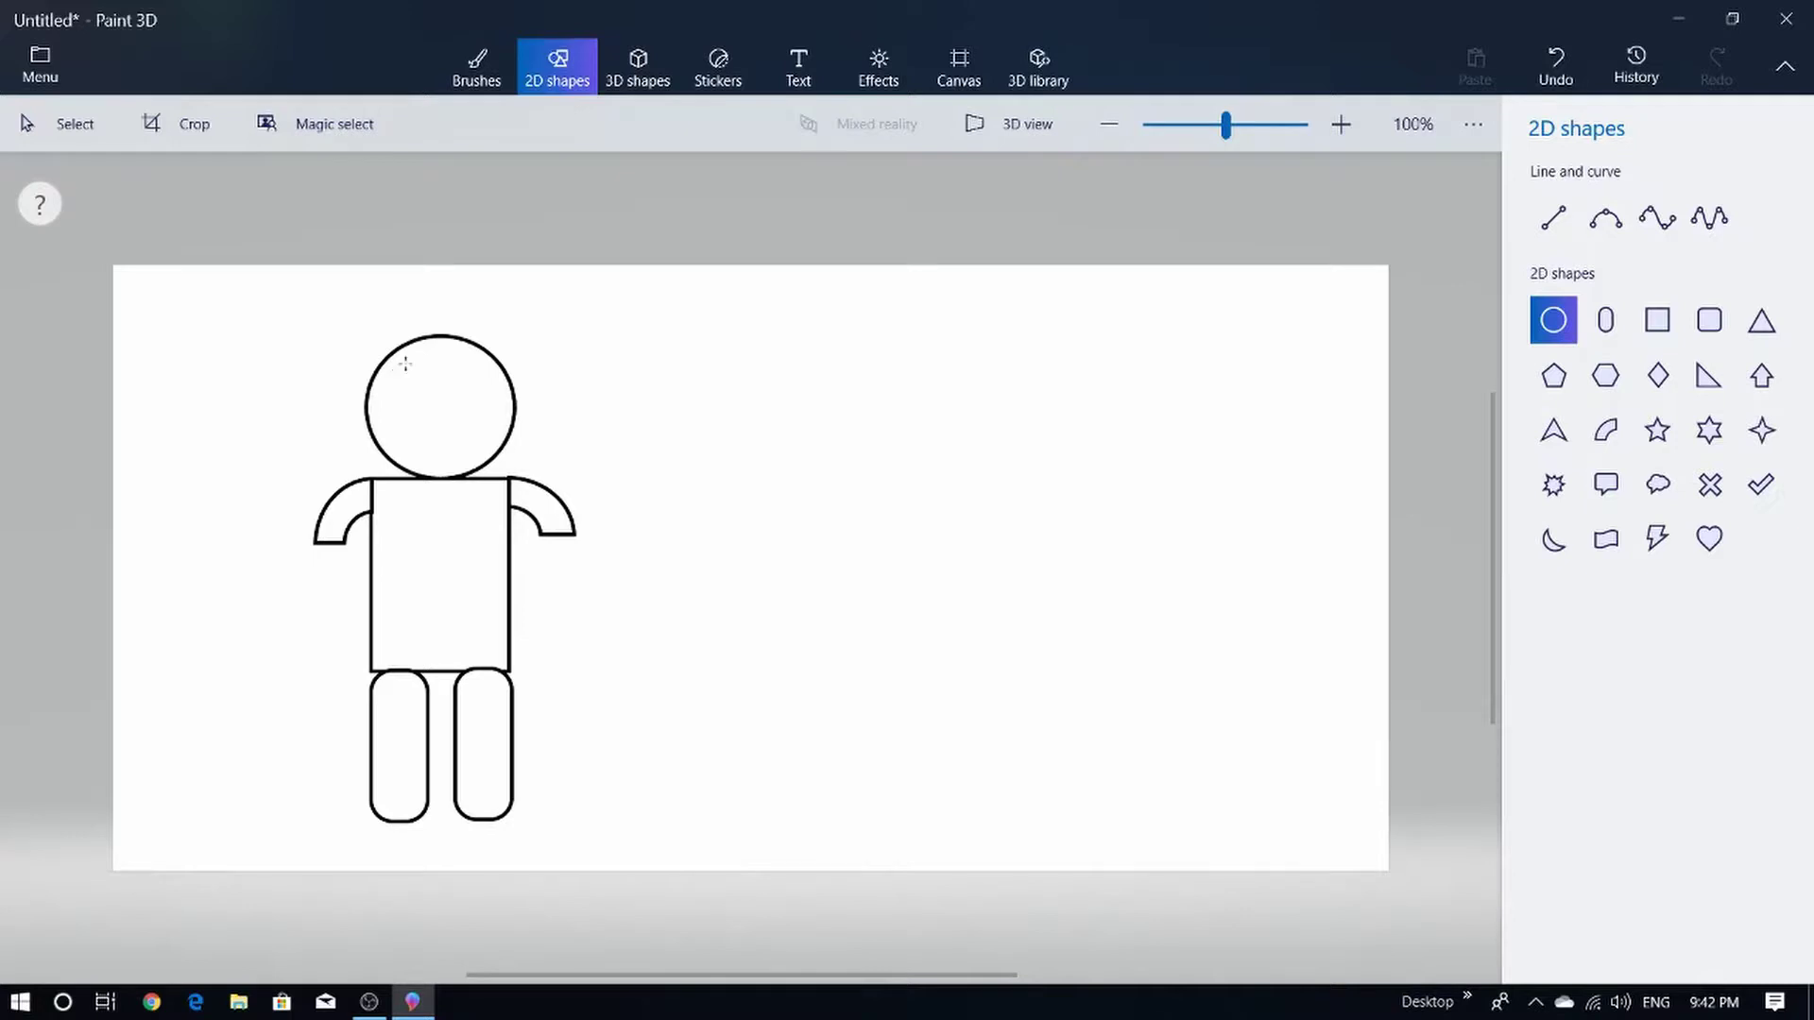
{"action": "left_click_drag", "start_coordinate": [403, 367], "coordinate": [478, 379]}
{"action": "left_click", "coordinate": [325, 377]}
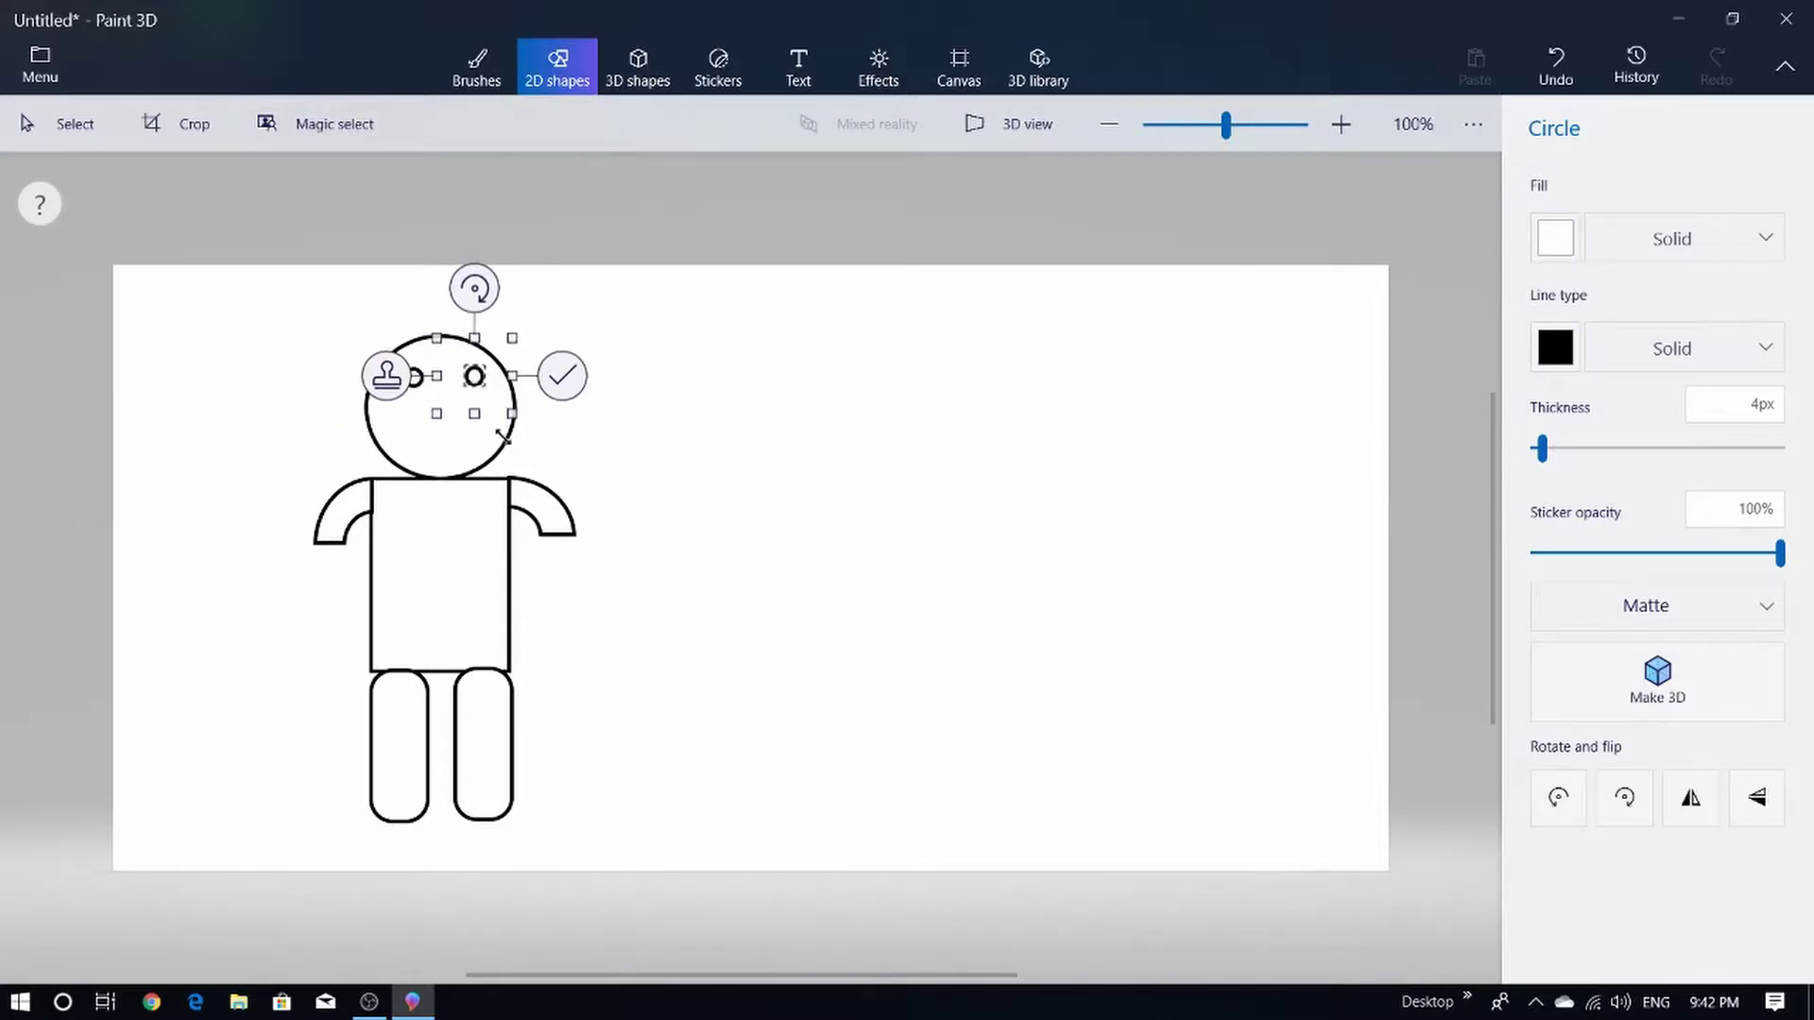
{"action": "left_click", "coordinate": [562, 375]}
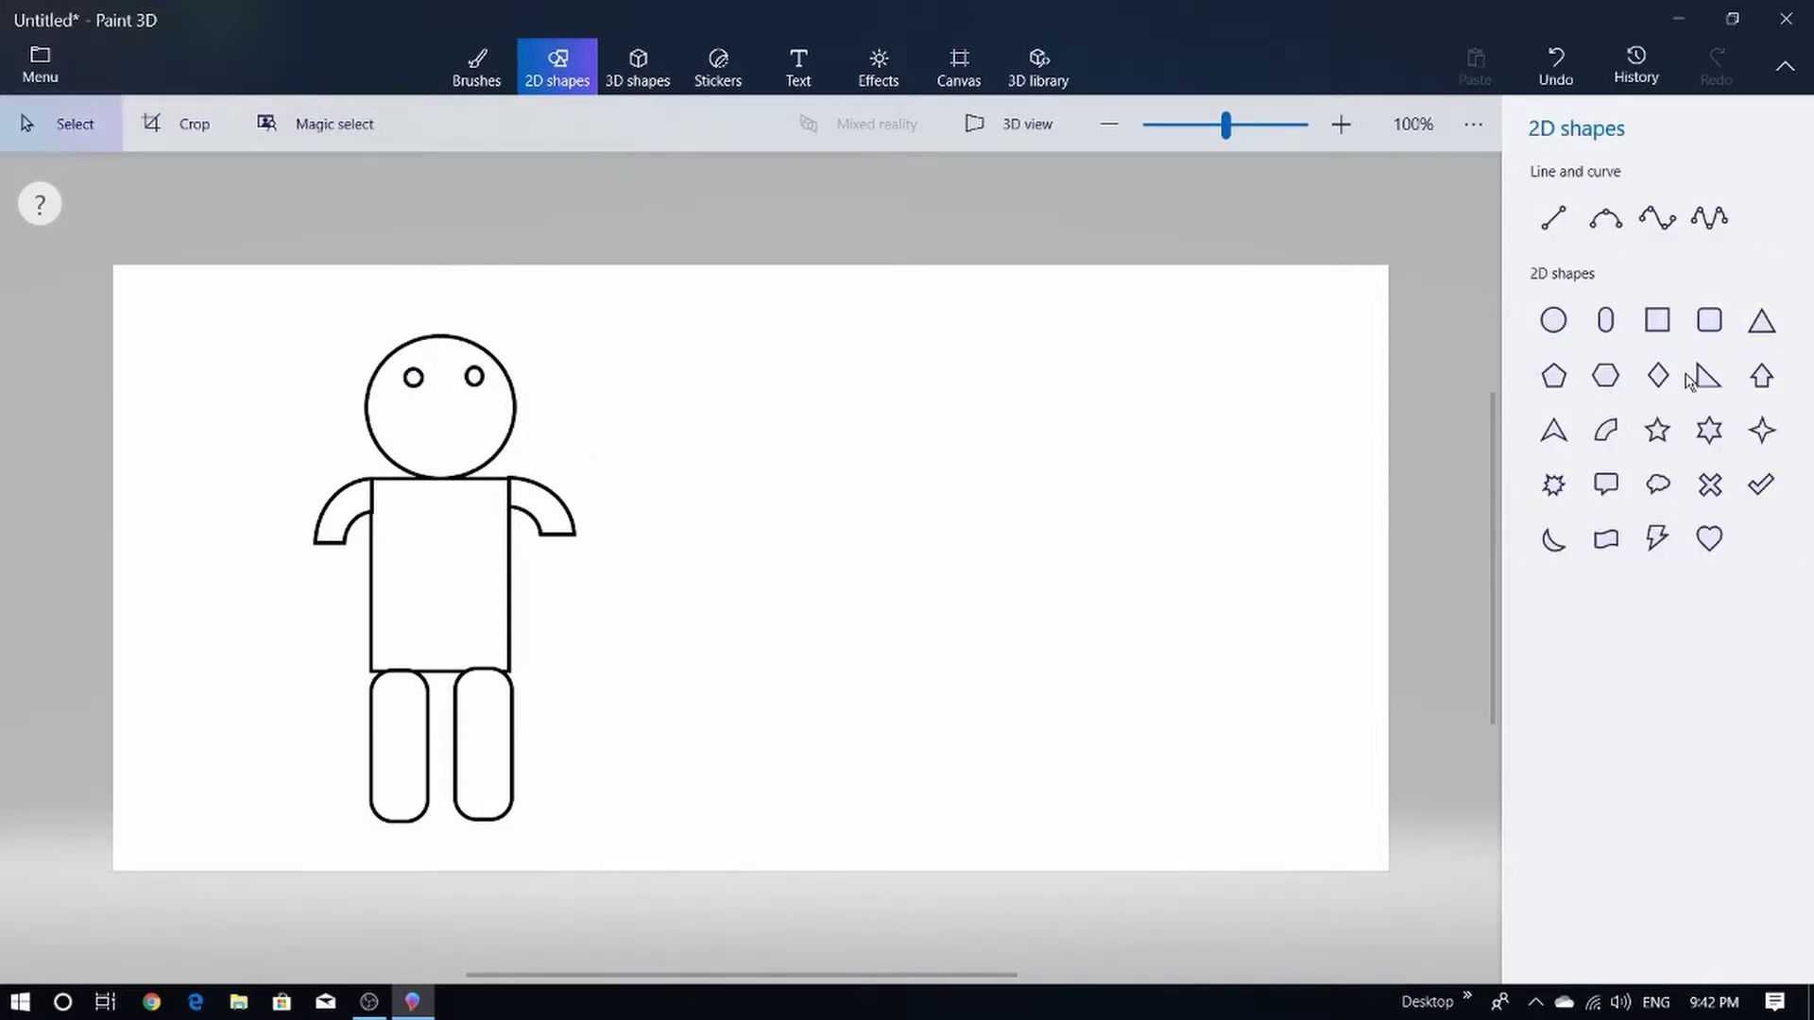
- Add a small, narrow triangle between and below the eyes as the nose
{"action": "left_click", "coordinate": [1761, 321]}
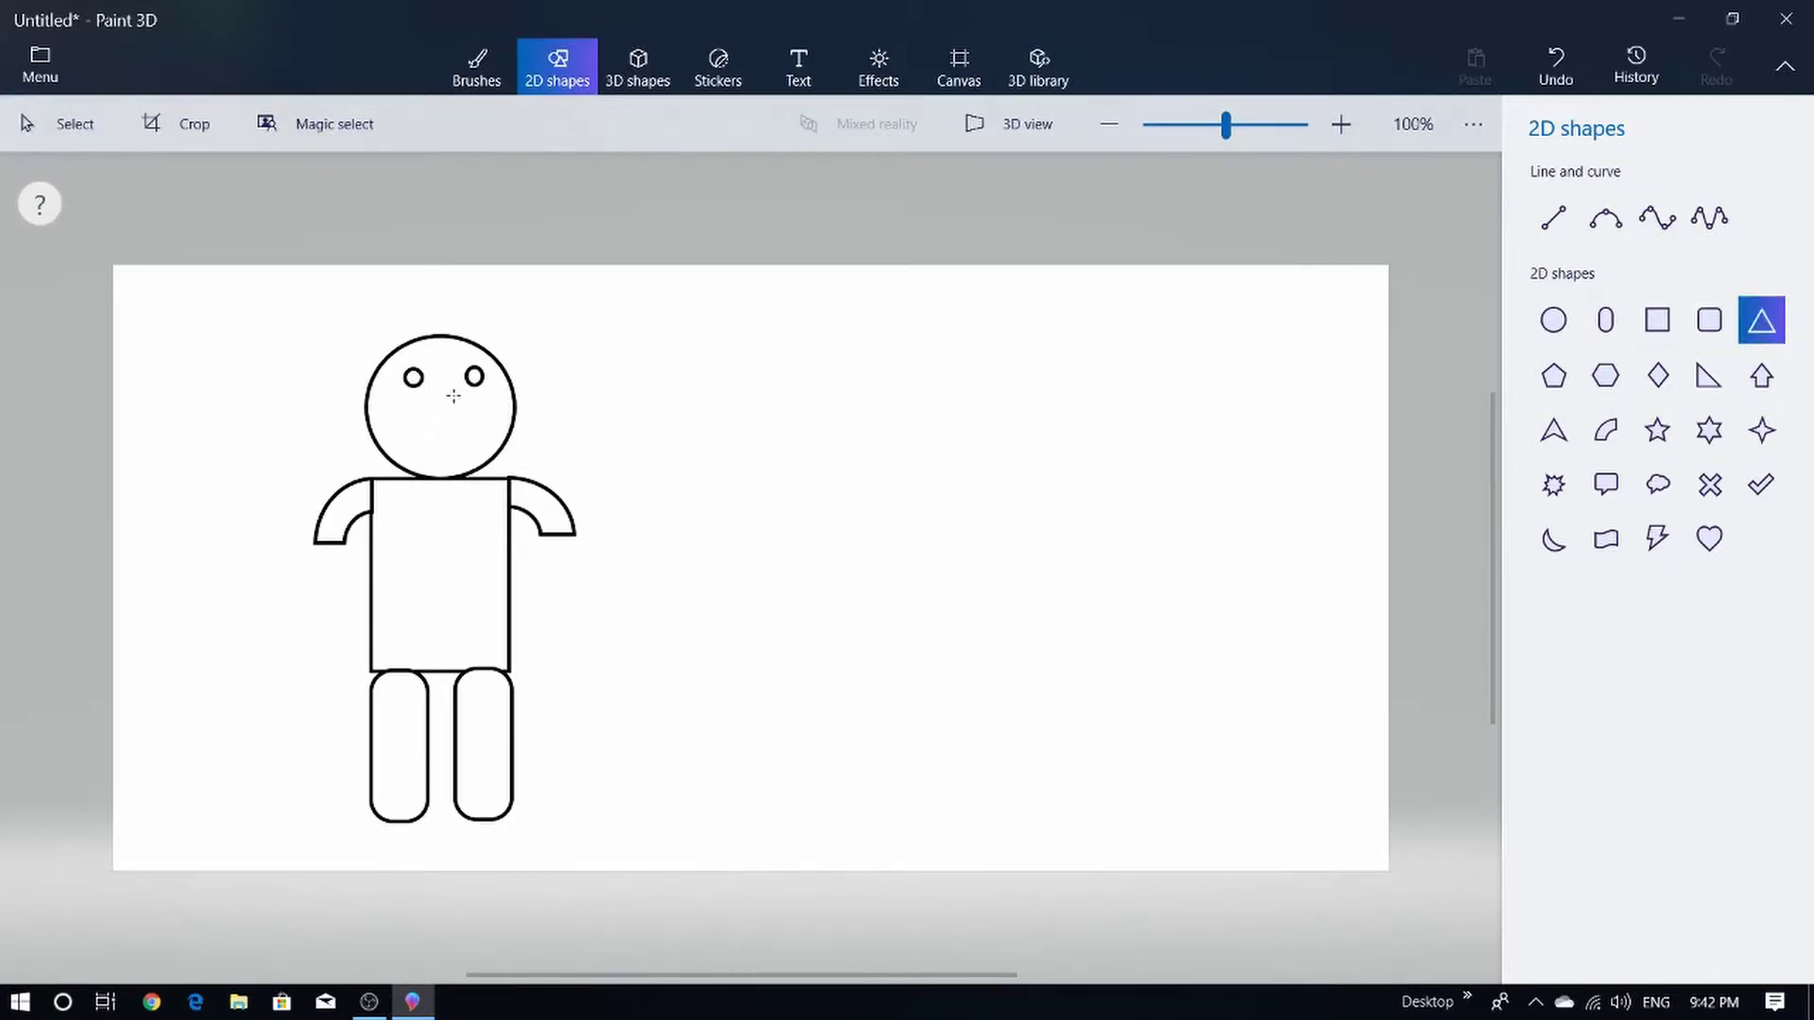
{"action": "mouse_move", "coordinate": [444, 385]}
{"action": "left_mouse_down"}
{"action": "mouse_move", "coordinate": [477, 435]}
{"action": "mouse_move", "coordinate": [446, 417]}
{"action": "left_mouse_up"}
{"action": "left_click", "coordinate": [154, 397]}
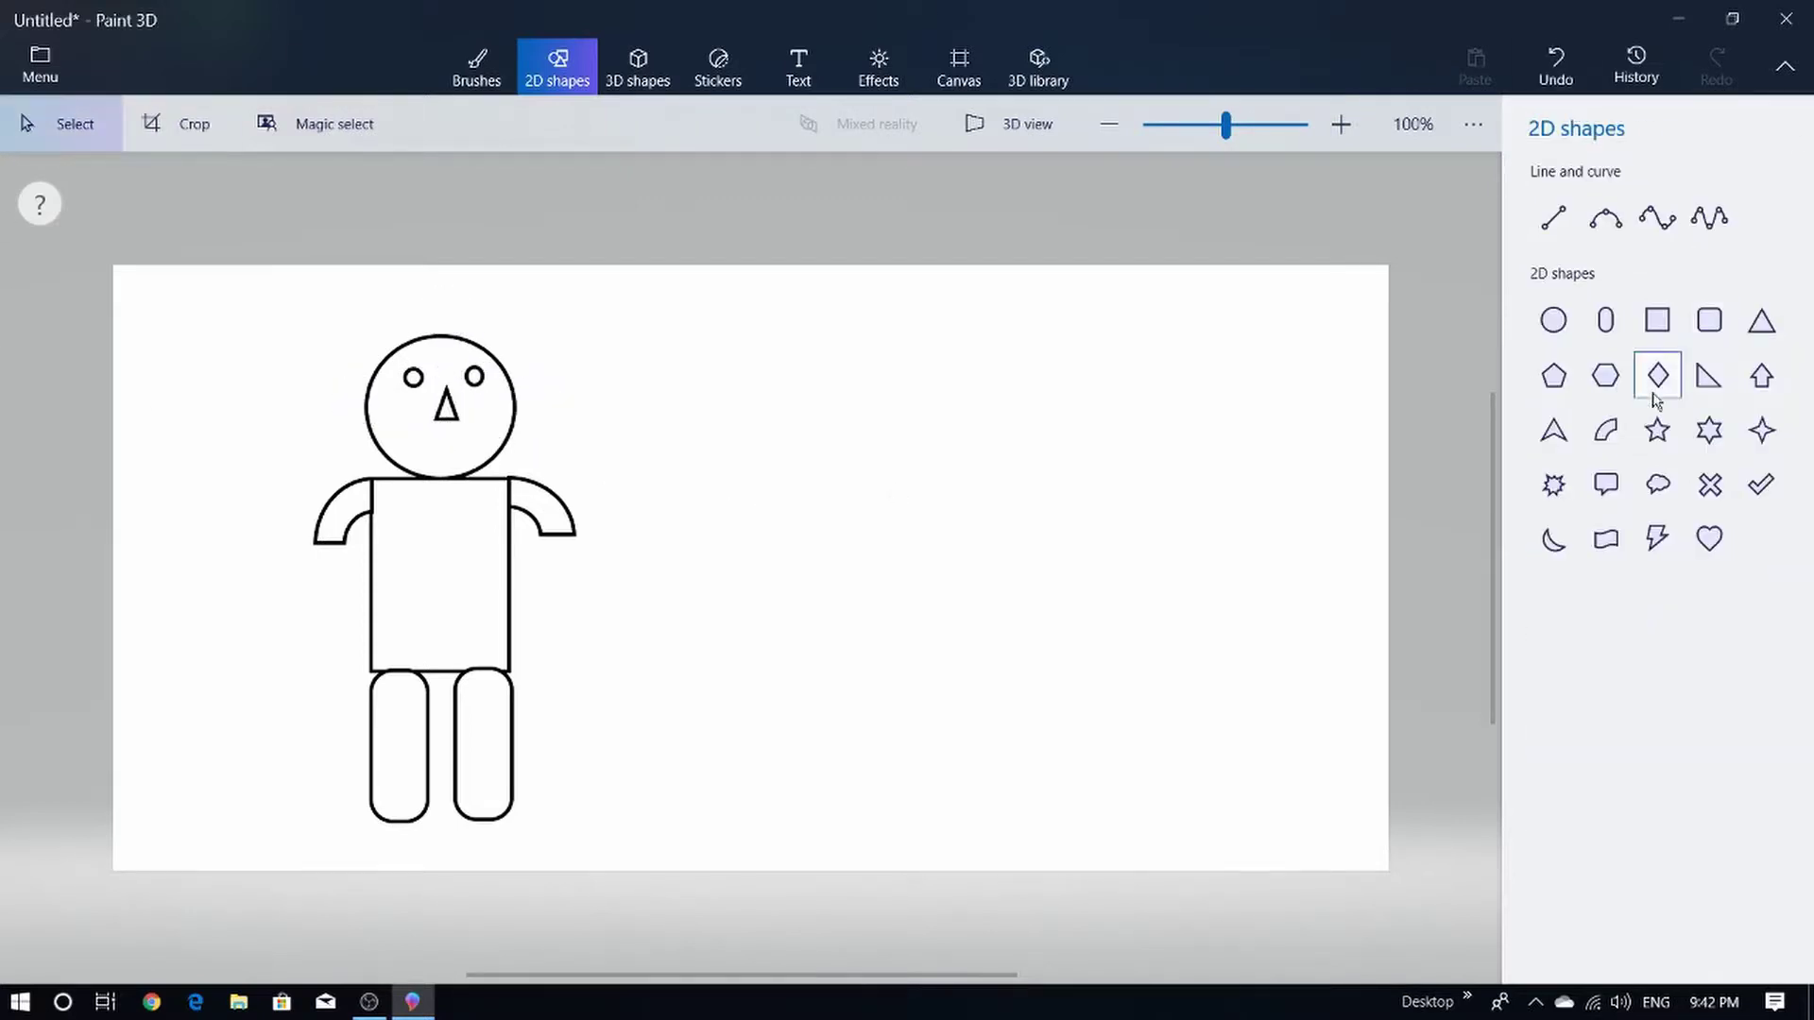
- Draw a small moon shape, rotate it about -46° into a smile, and place it under the nose as the mouth
{"action": "left_click", "coordinate": [1562, 548]}
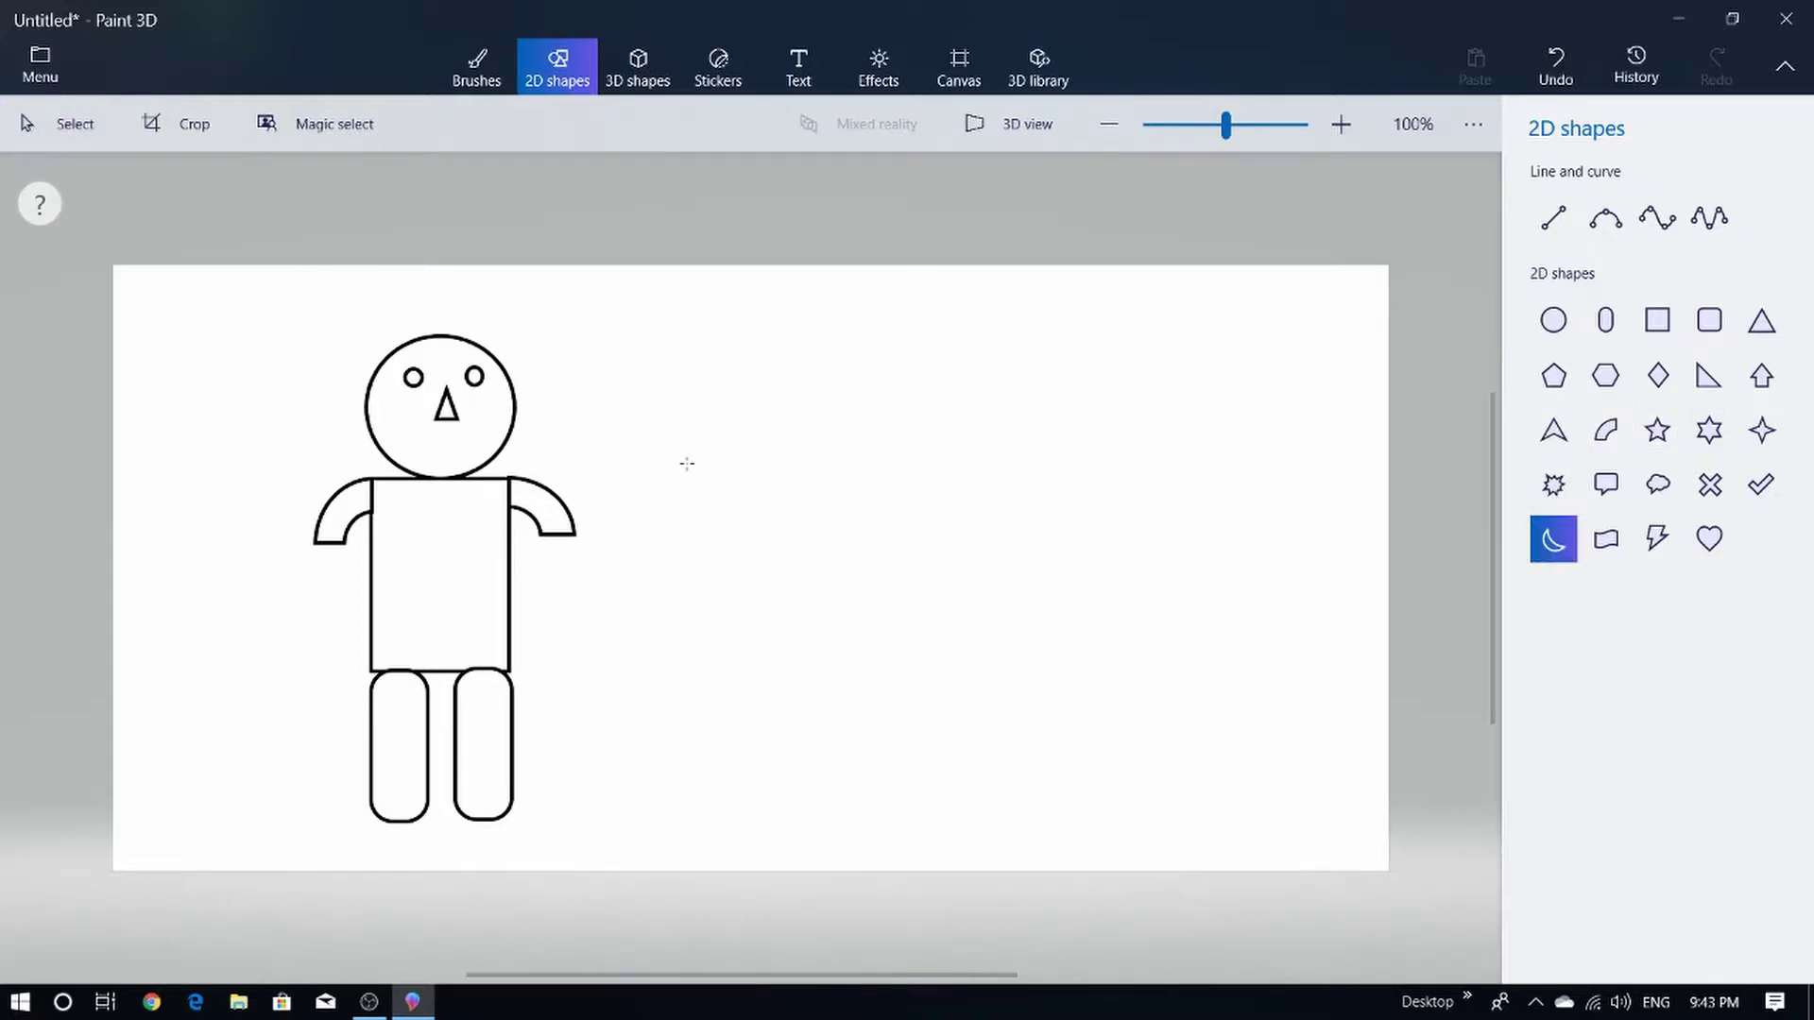
{"action": "left_click_drag", "start_coordinate": [686, 457], "coordinate": [730, 497]}
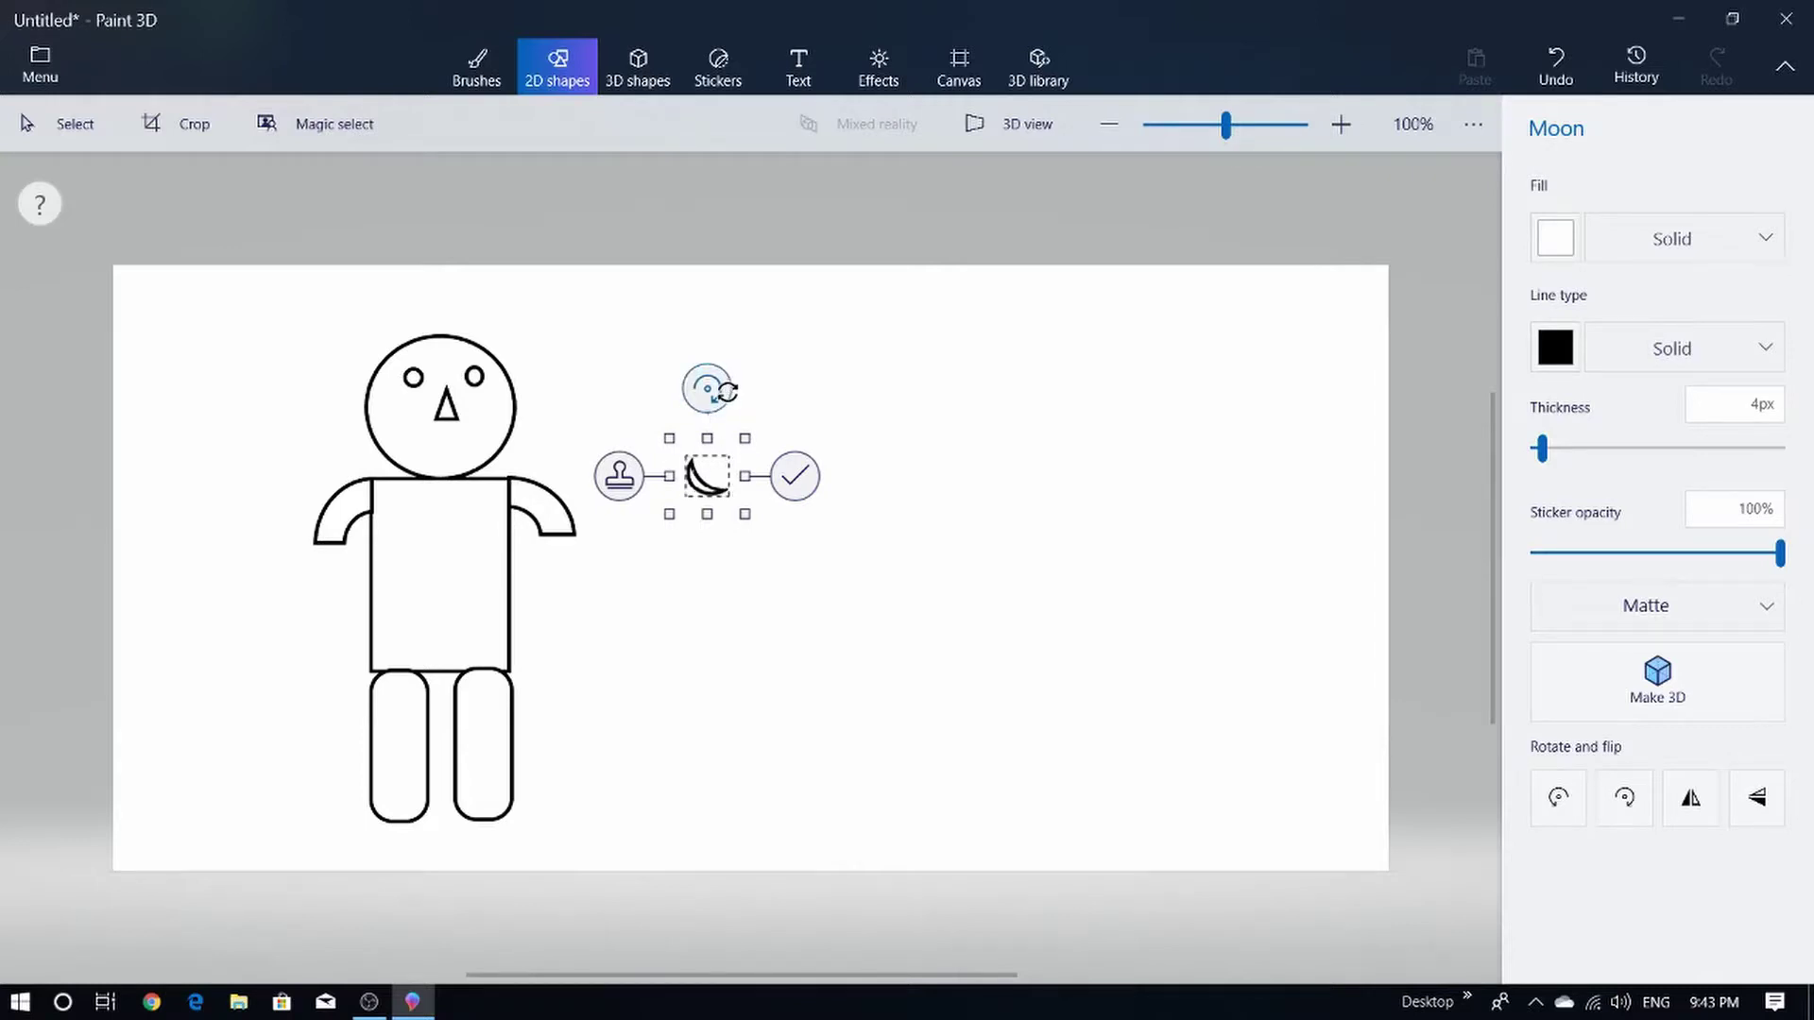
{"action": "left_click_drag", "start_coordinate": [729, 391], "coordinate": [694, 402]}
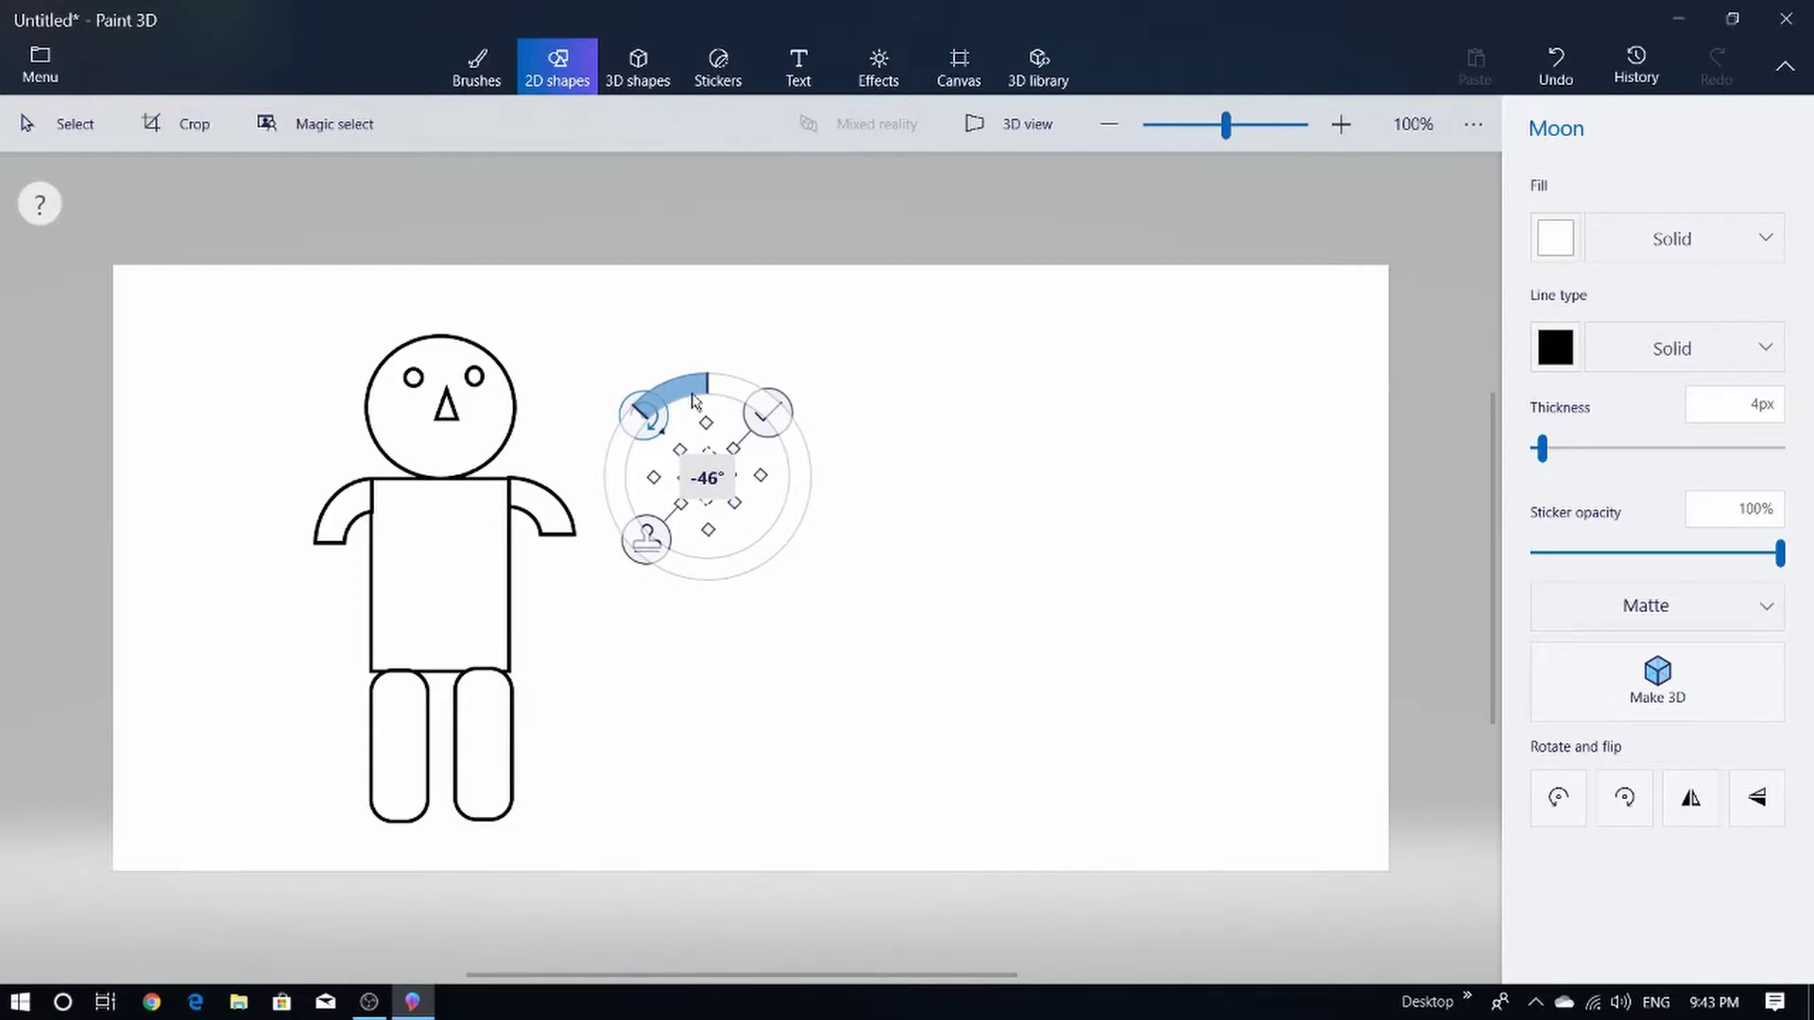
{"action": "left_click_drag", "start_coordinate": [694, 400], "coordinate": [694, 397]}
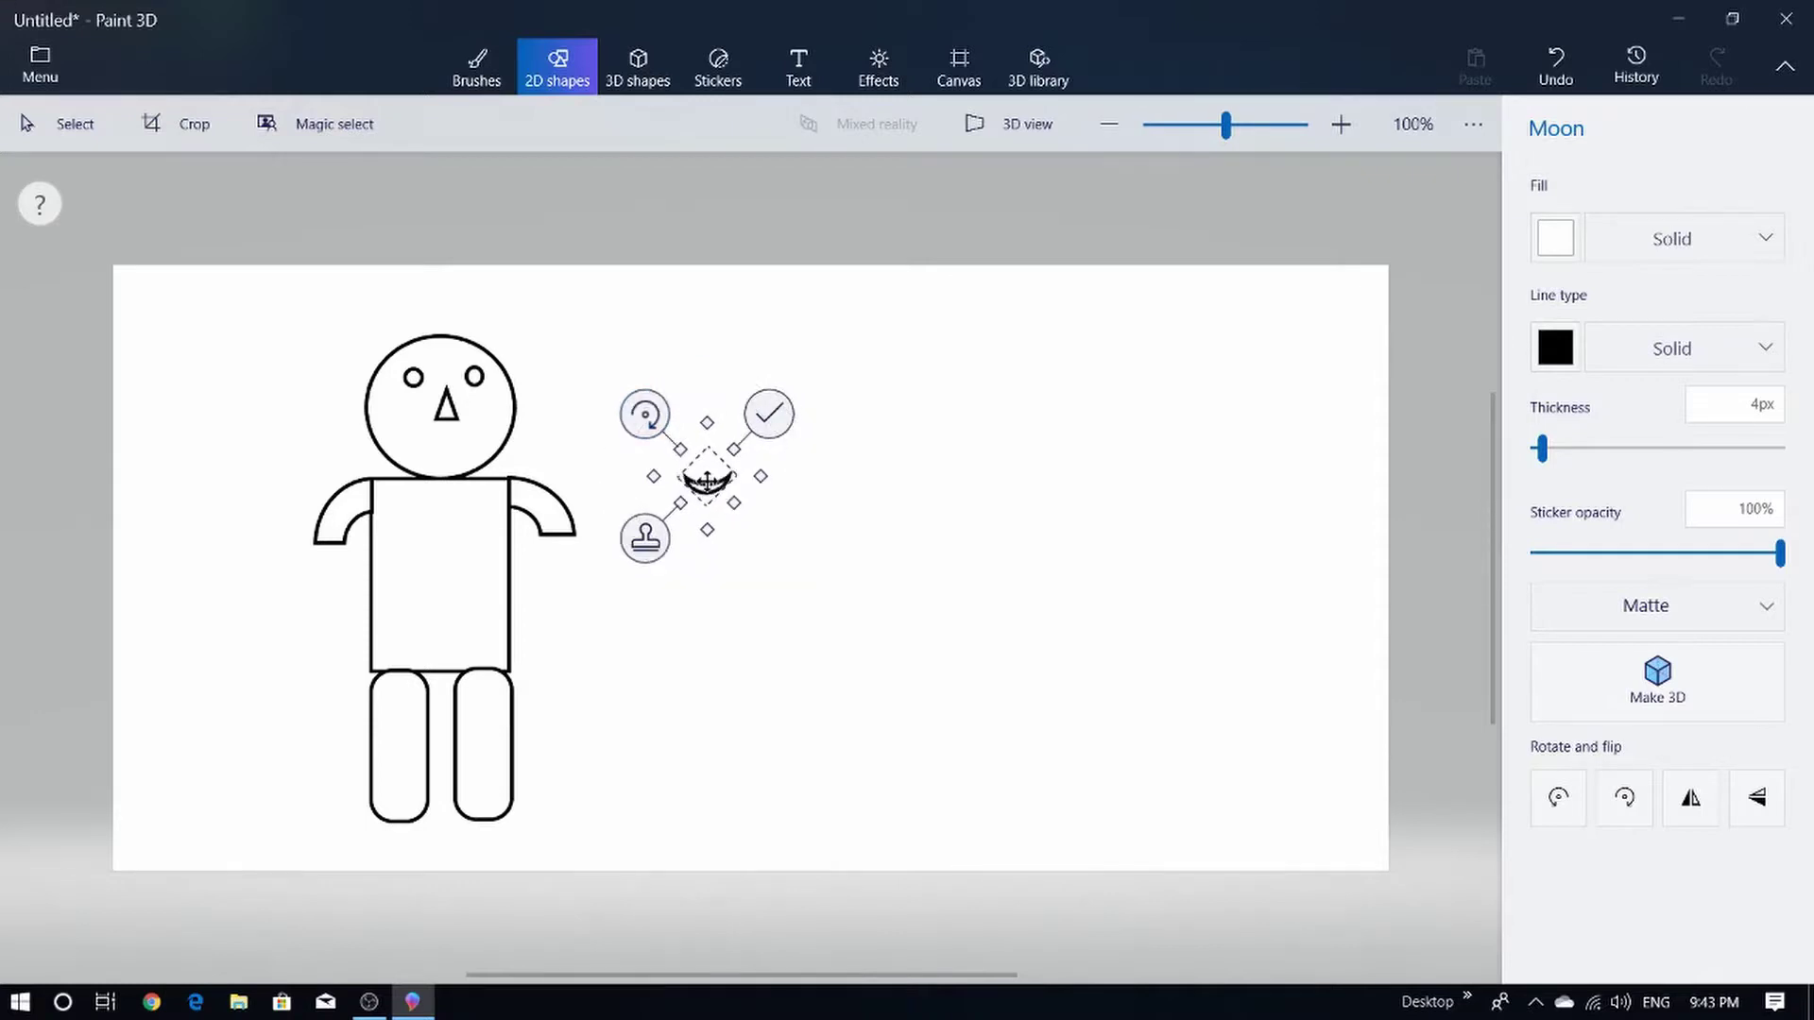
{"action": "left_click_drag", "start_coordinate": [707, 480], "coordinate": [444, 444]}
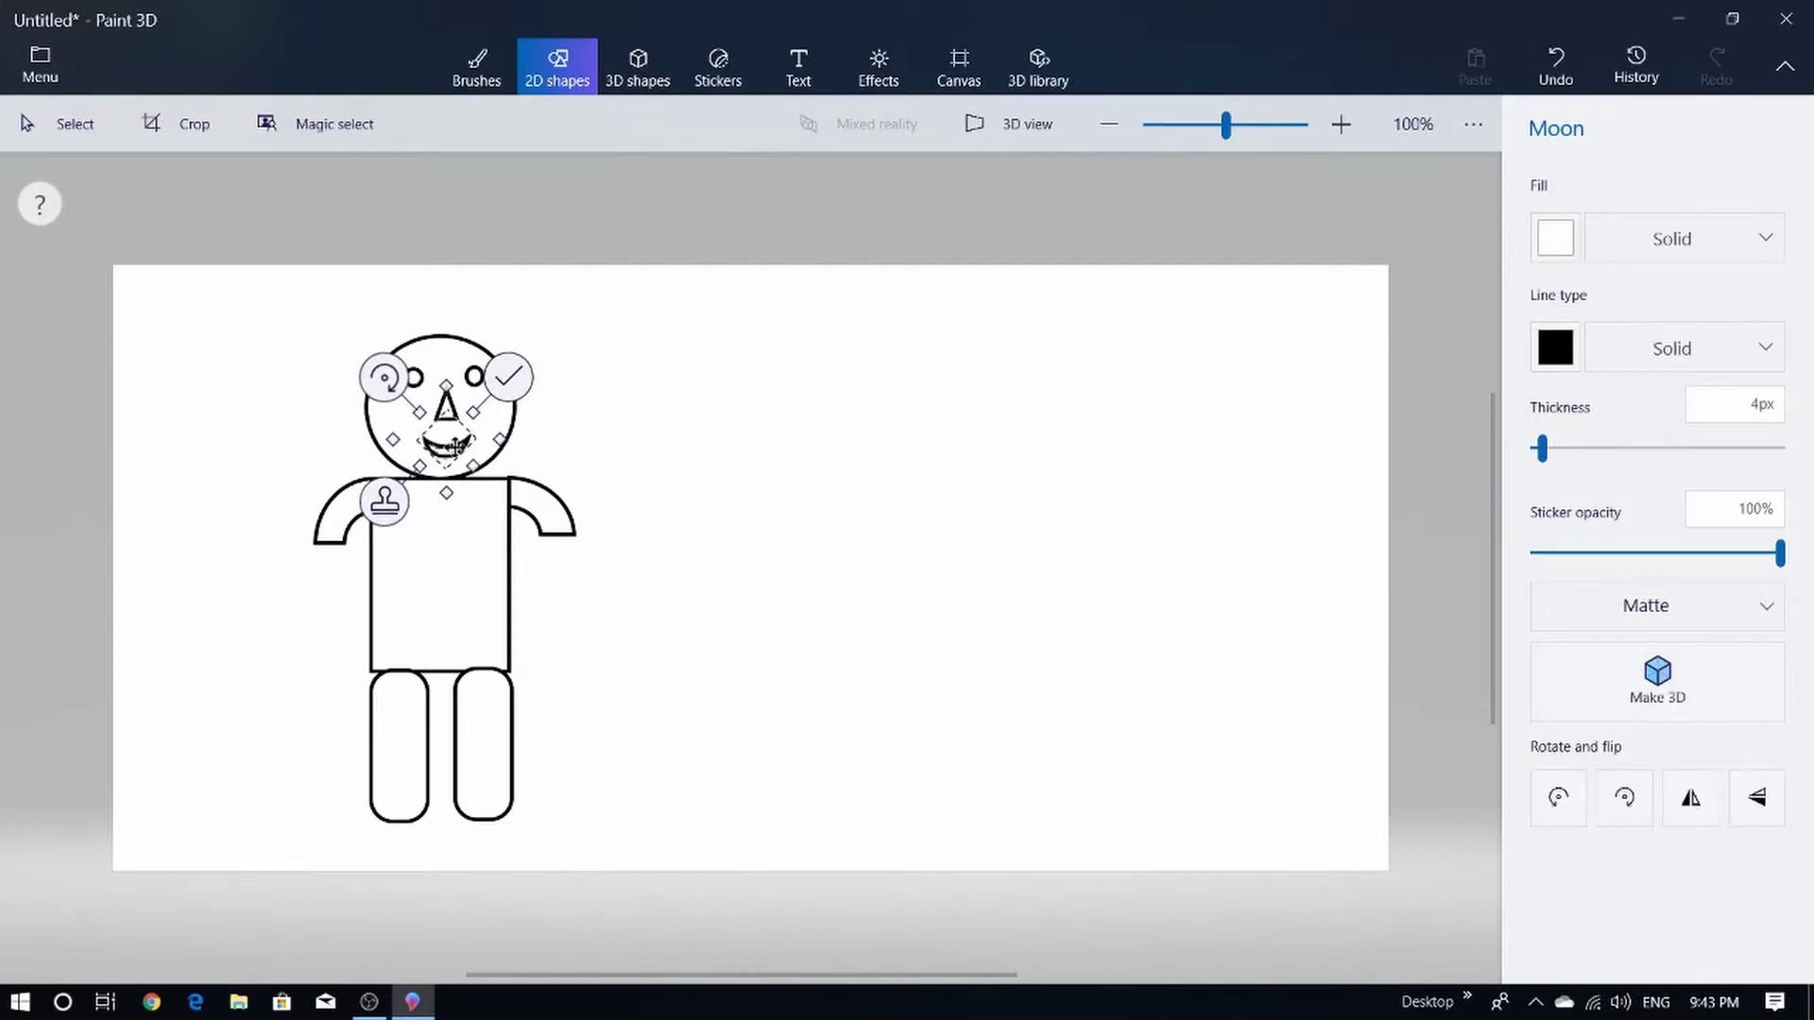
- Draw a small, upright rounded ear against one side of the head and add a matching copy on the other side
{"action": "left_click", "coordinate": [508, 378]}
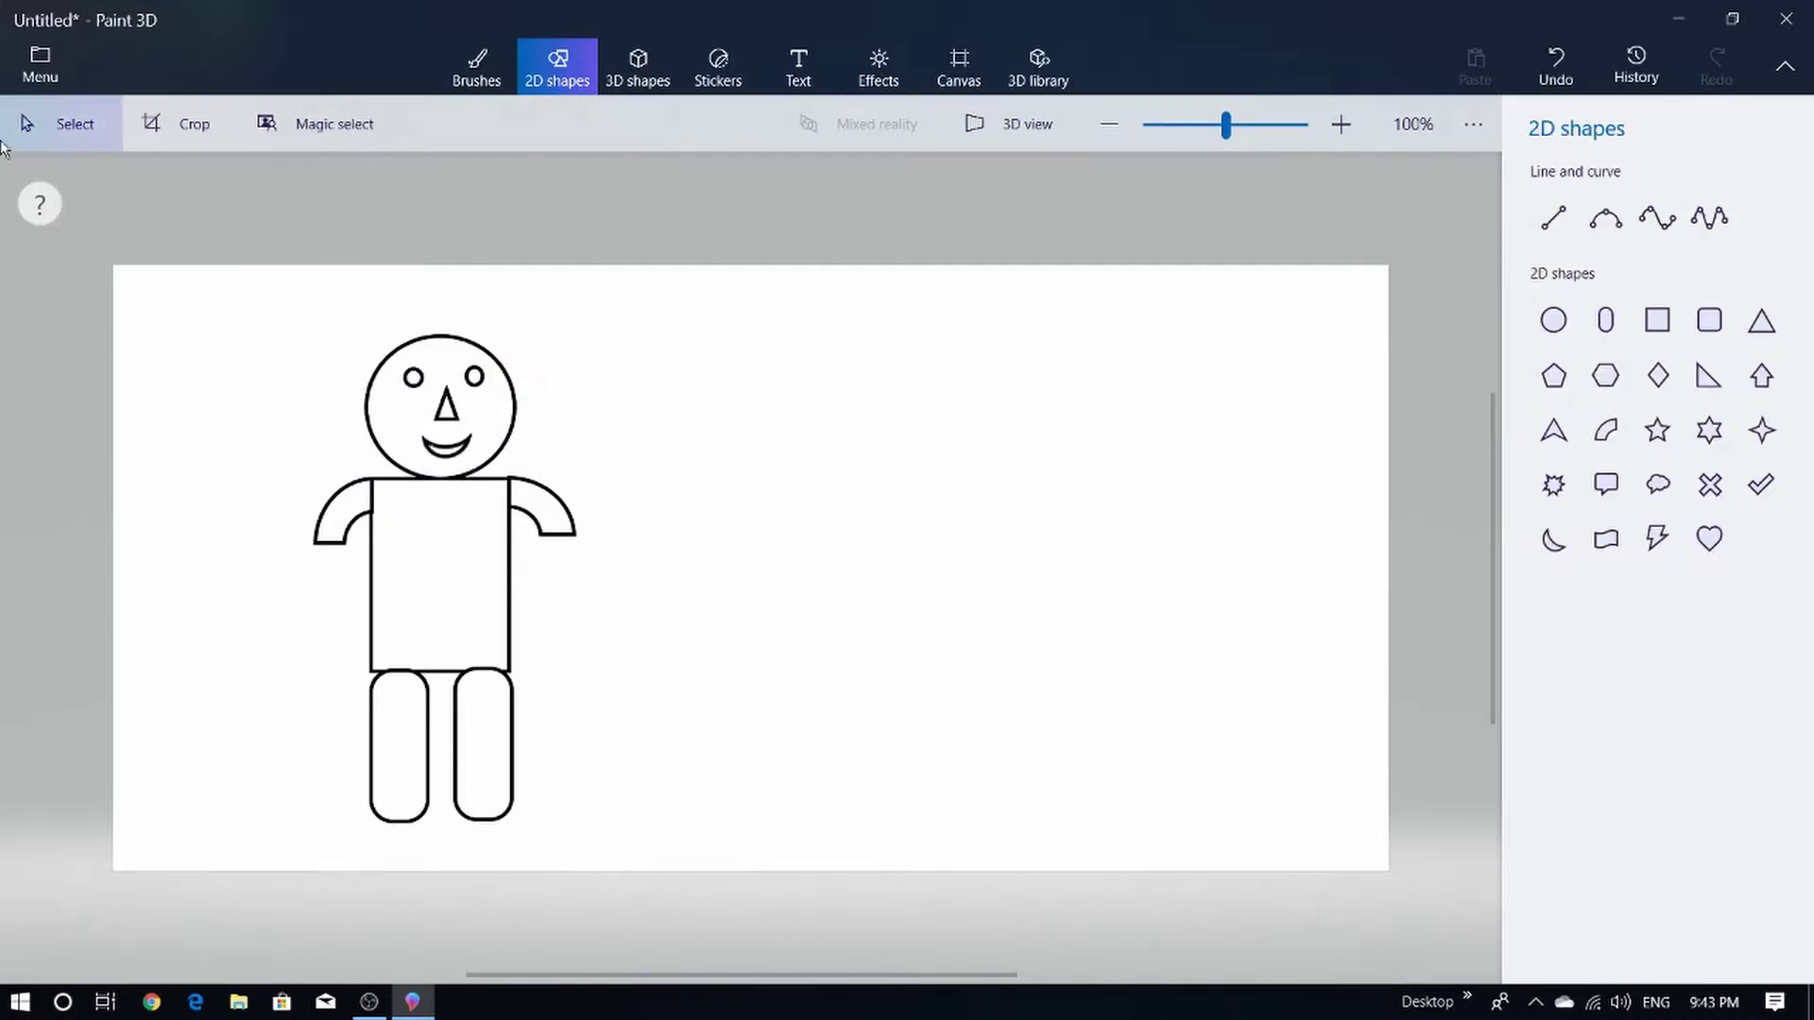
{"action": "left_click", "coordinate": [1605, 322]}
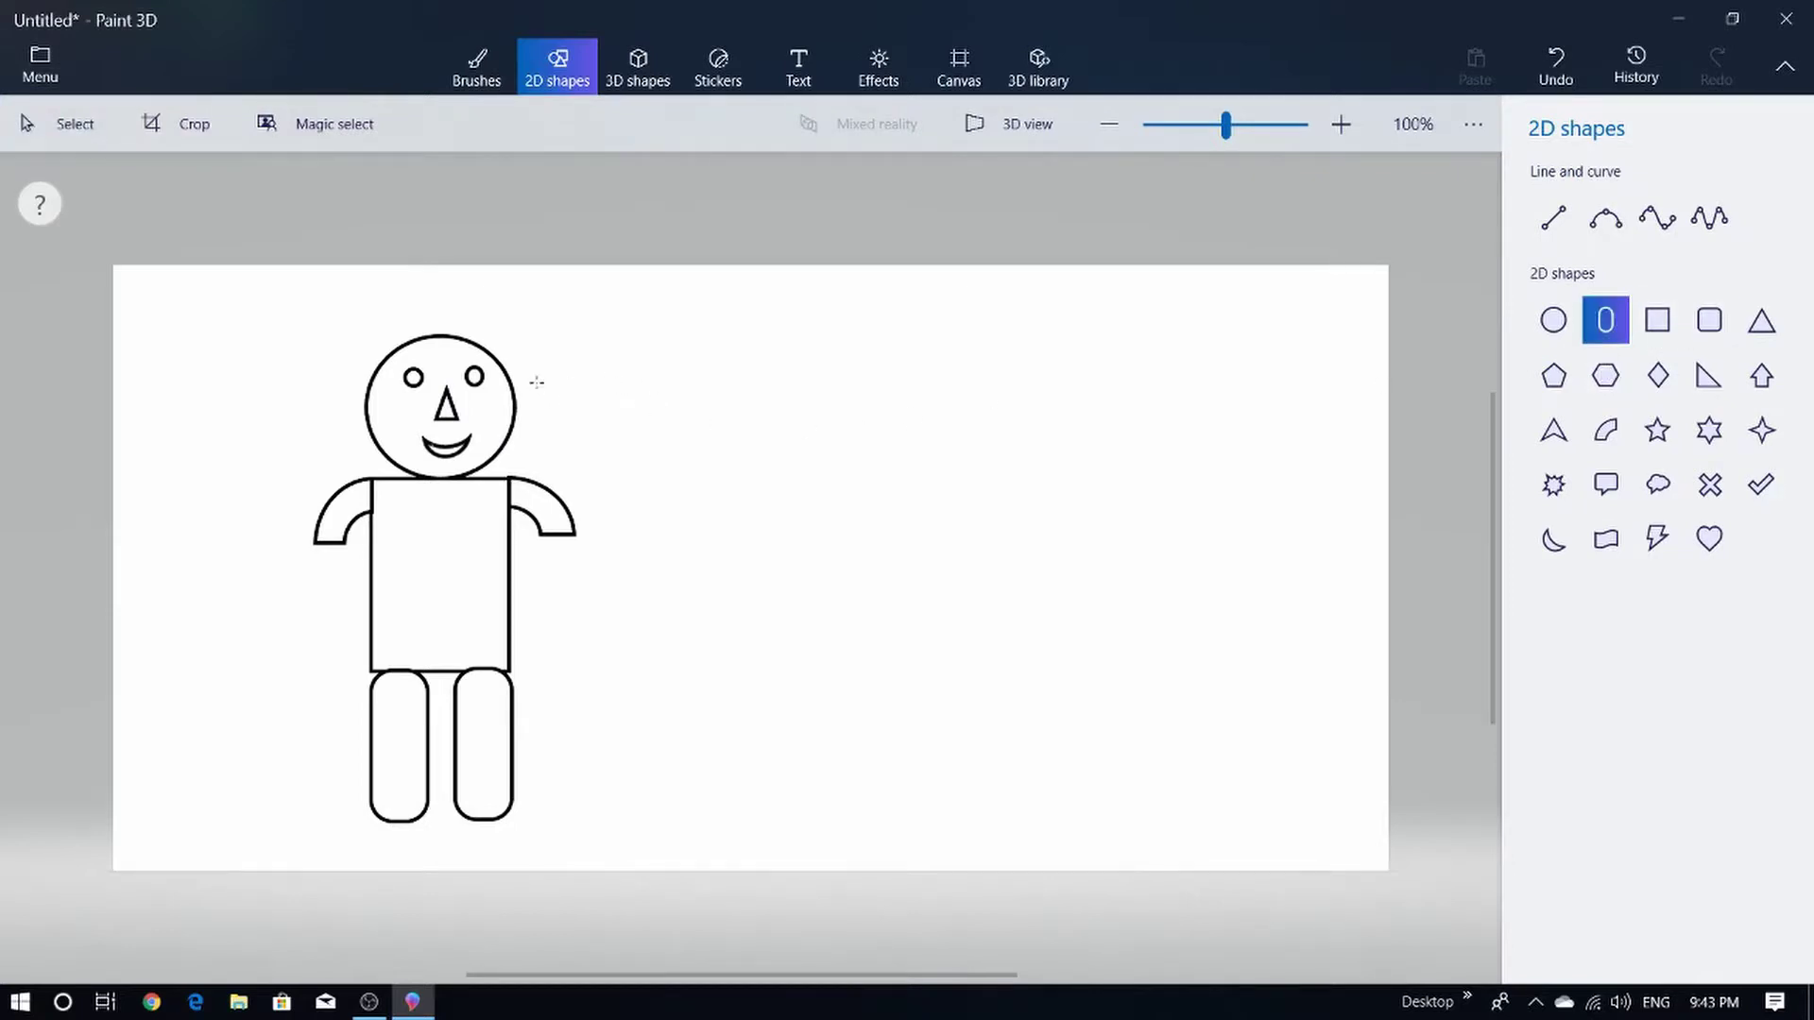
{"action": "mouse_move", "coordinate": [536, 385]}
{"action": "left_mouse_down"}
{"action": "mouse_move", "coordinate": [574, 425]}
{"action": "mouse_move", "coordinate": [356, 414]}
{"action": "left_mouse_up"}
{"action": "key", "text": "ctrl+c"}
{"action": "key", "text": "ctrl+v"}
{"action": "left_click", "coordinate": [462, 423]}
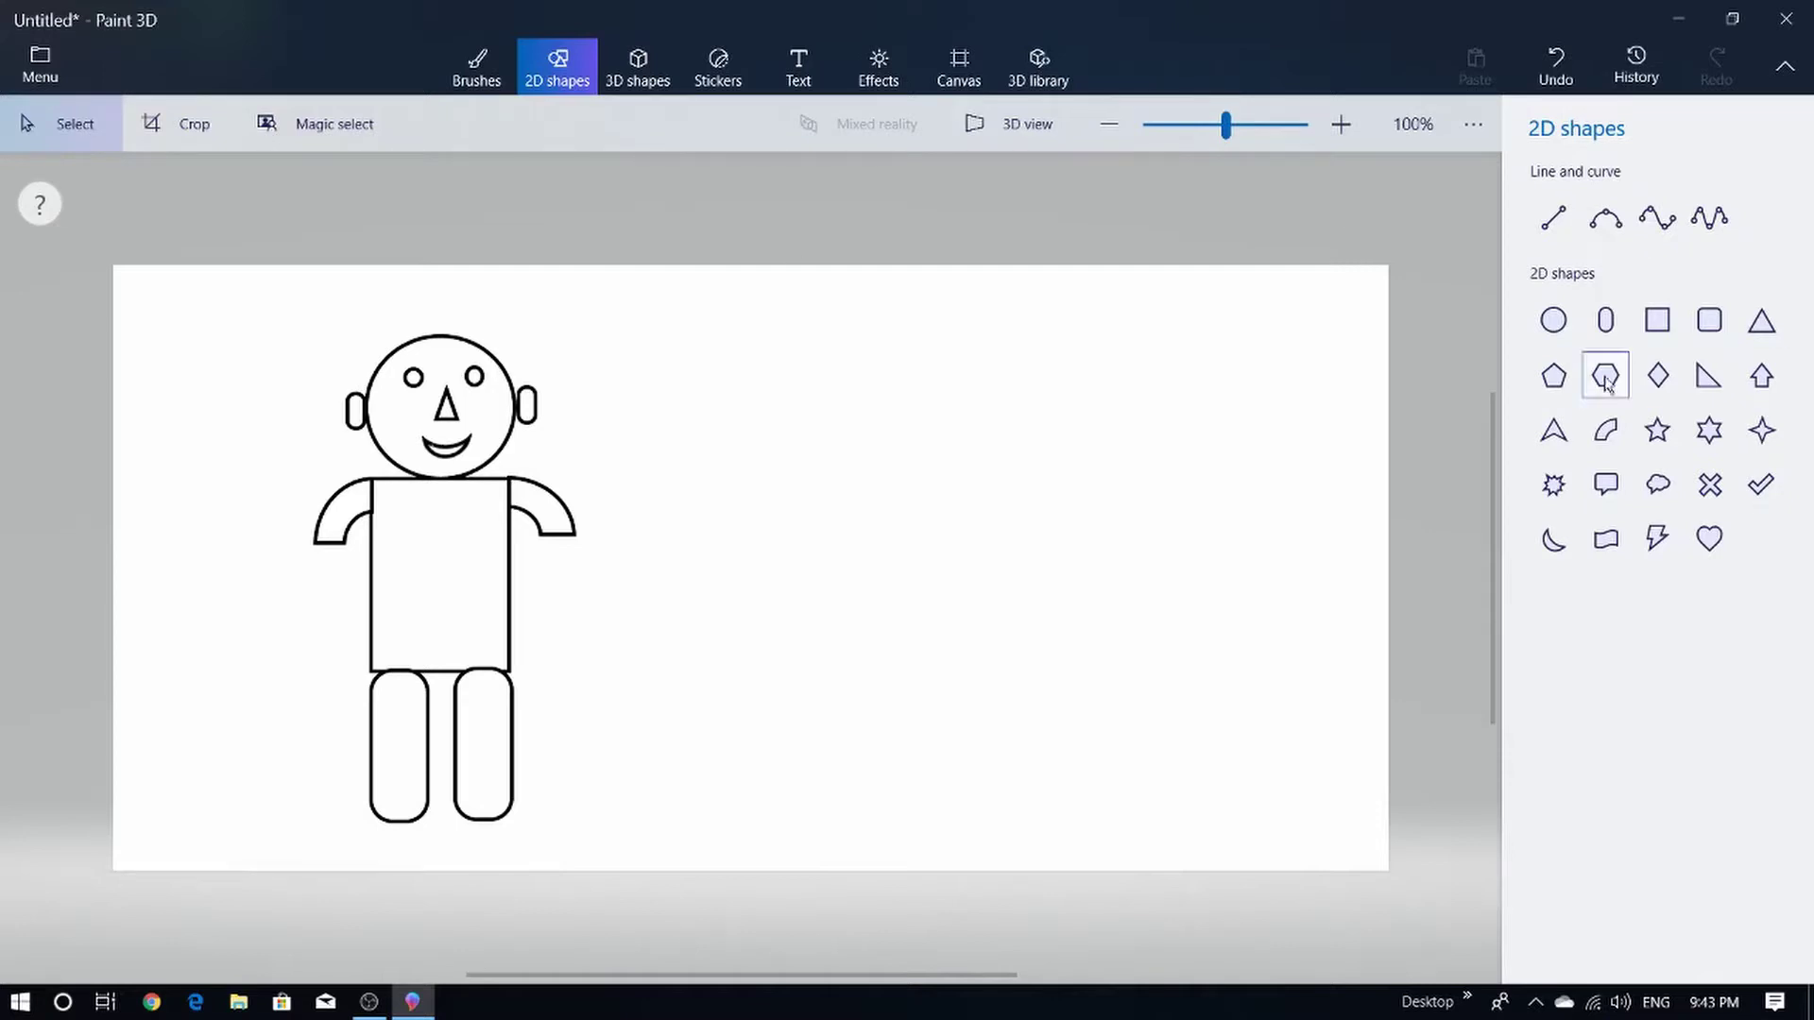
- Draw a wide triangle hat on top of the head, about as wide as the head itself
{"action": "left_click", "coordinate": [1763, 320]}
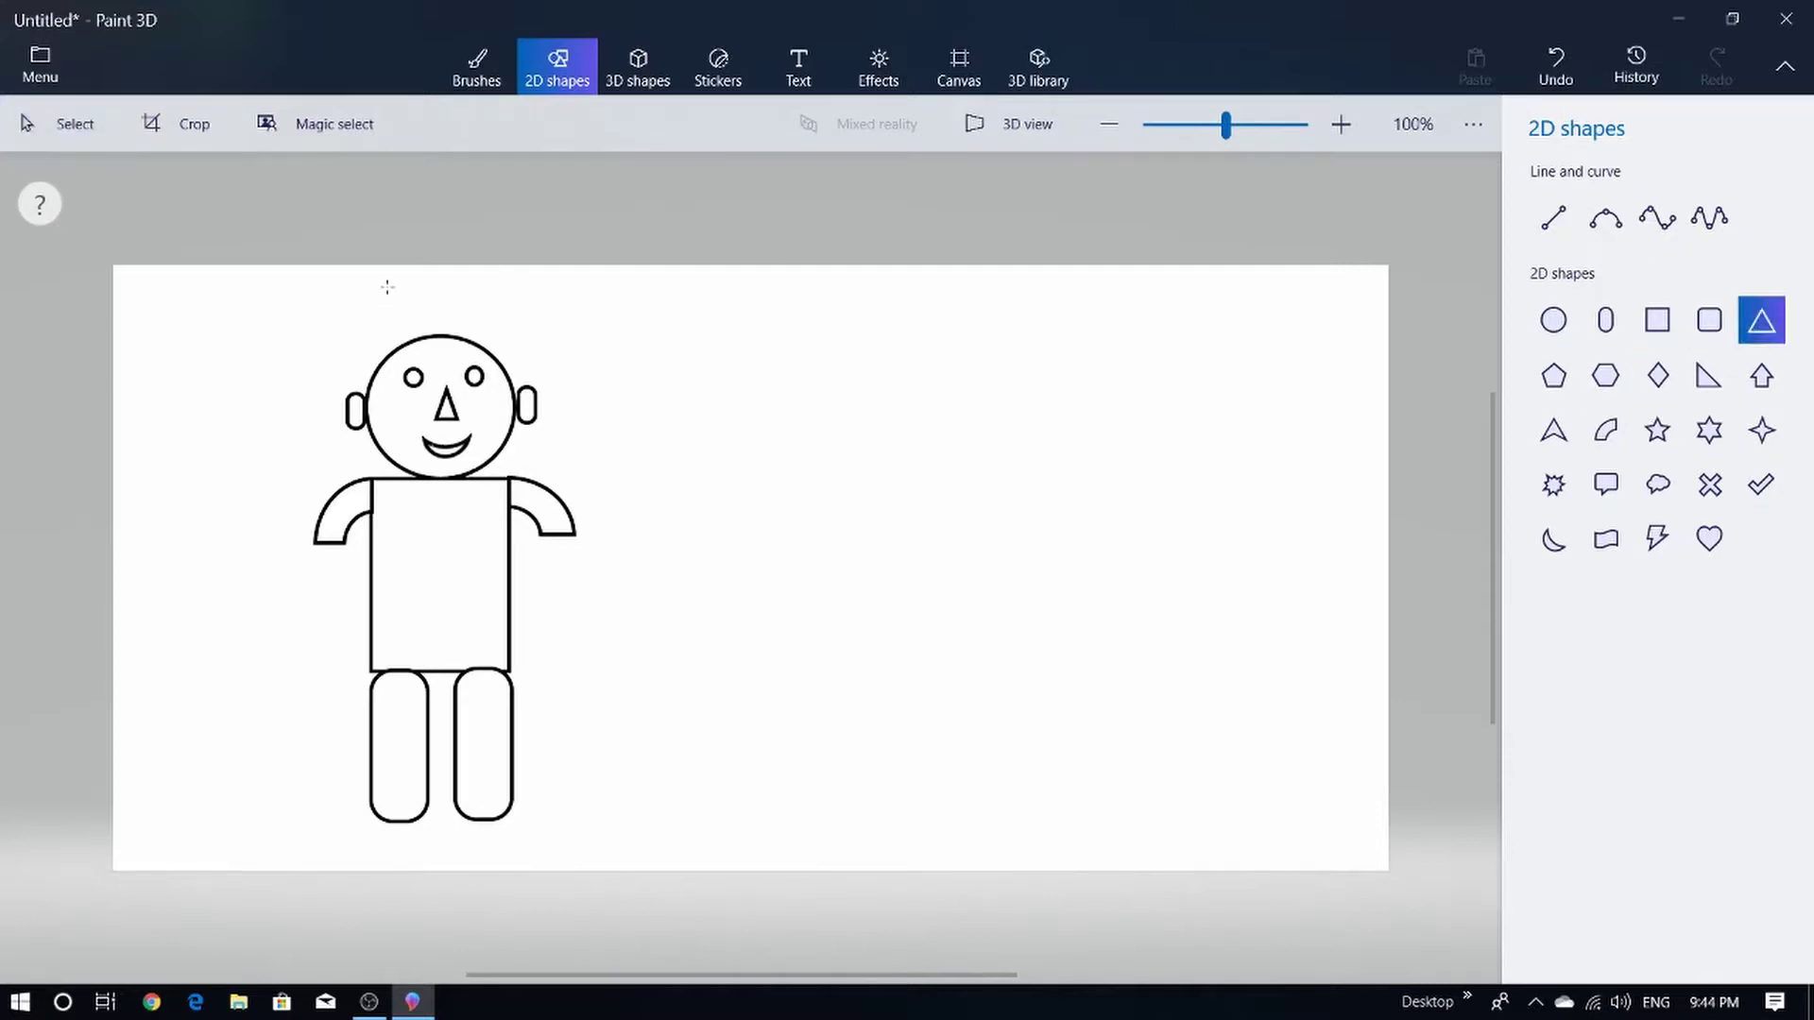
{"action": "mouse_move", "coordinate": [395, 277]}
{"action": "left_mouse_down"}
{"action": "mouse_move", "coordinate": [526, 349]}
{"action": "mouse_move", "coordinate": [488, 312]}
{"action": "mouse_move", "coordinate": [449, 312]}
{"action": "mouse_move", "coordinate": [474, 318]}
{"action": "mouse_move", "coordinate": [441, 262]}
{"action": "mouse_move", "coordinate": [361, 302]}
{"action": "left_mouse_up"}
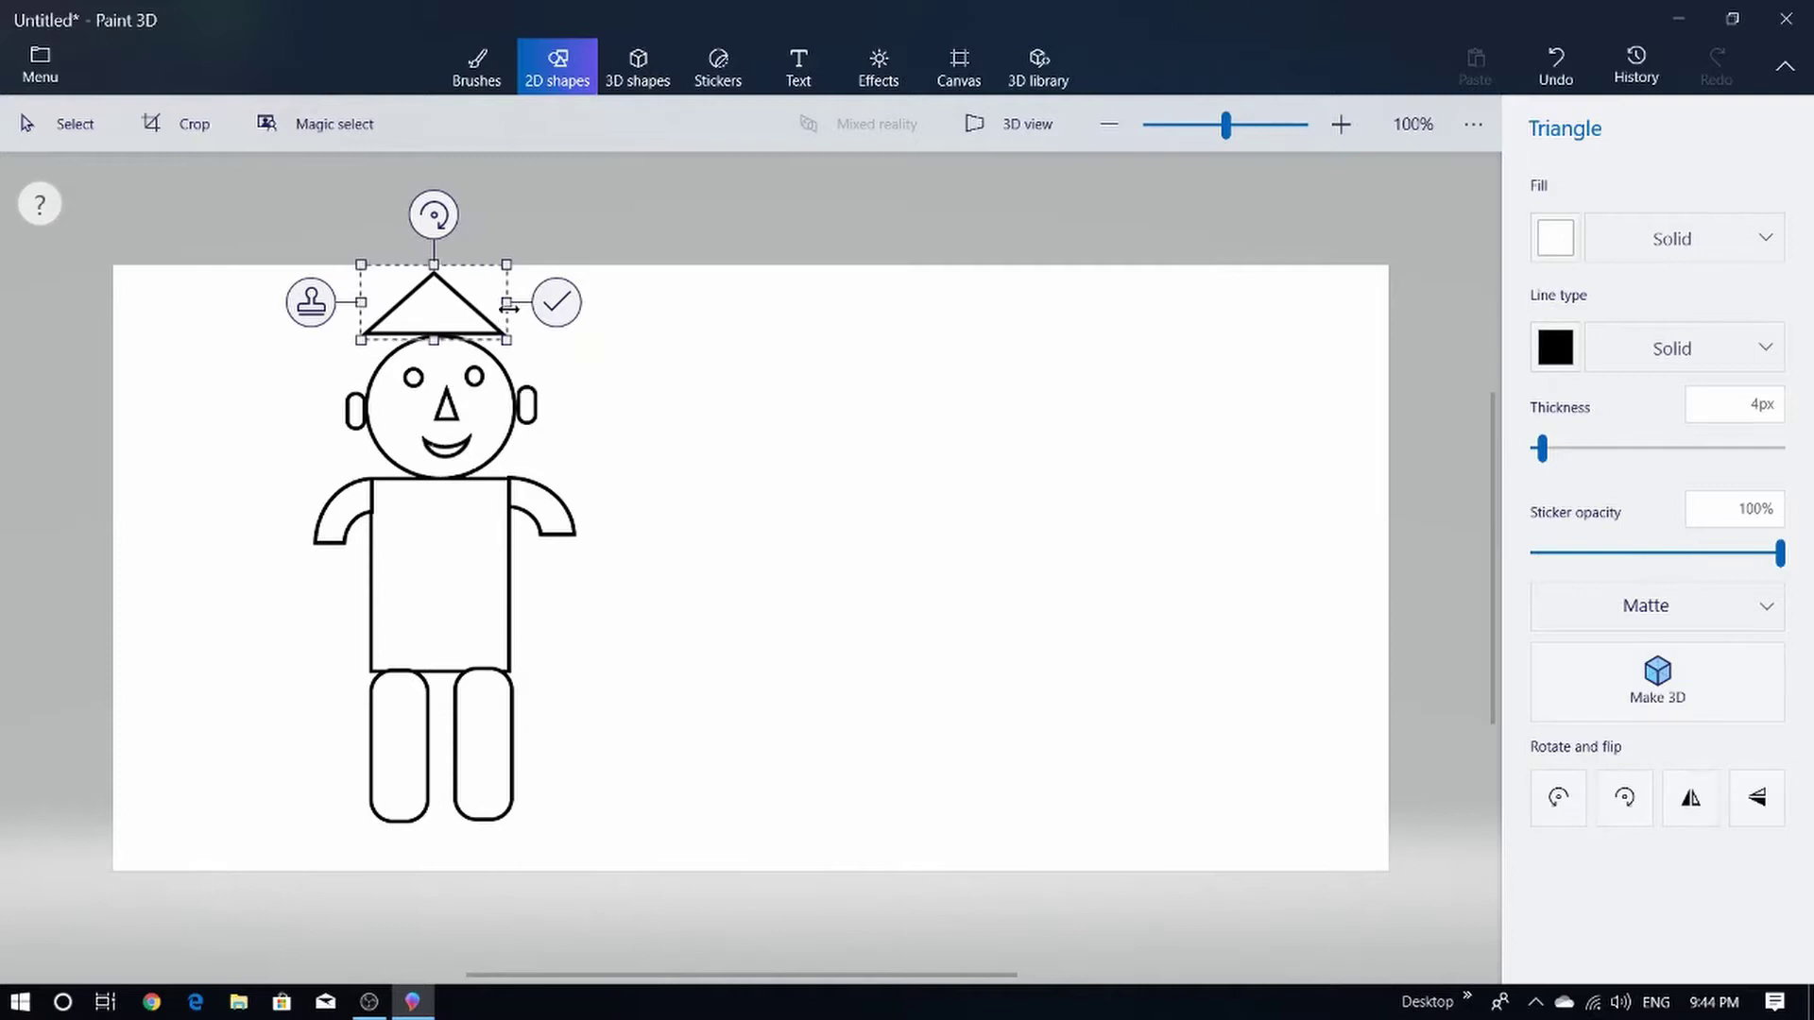
{"action": "left_click_drag", "start_coordinate": [506, 302], "coordinate": [513, 302]}
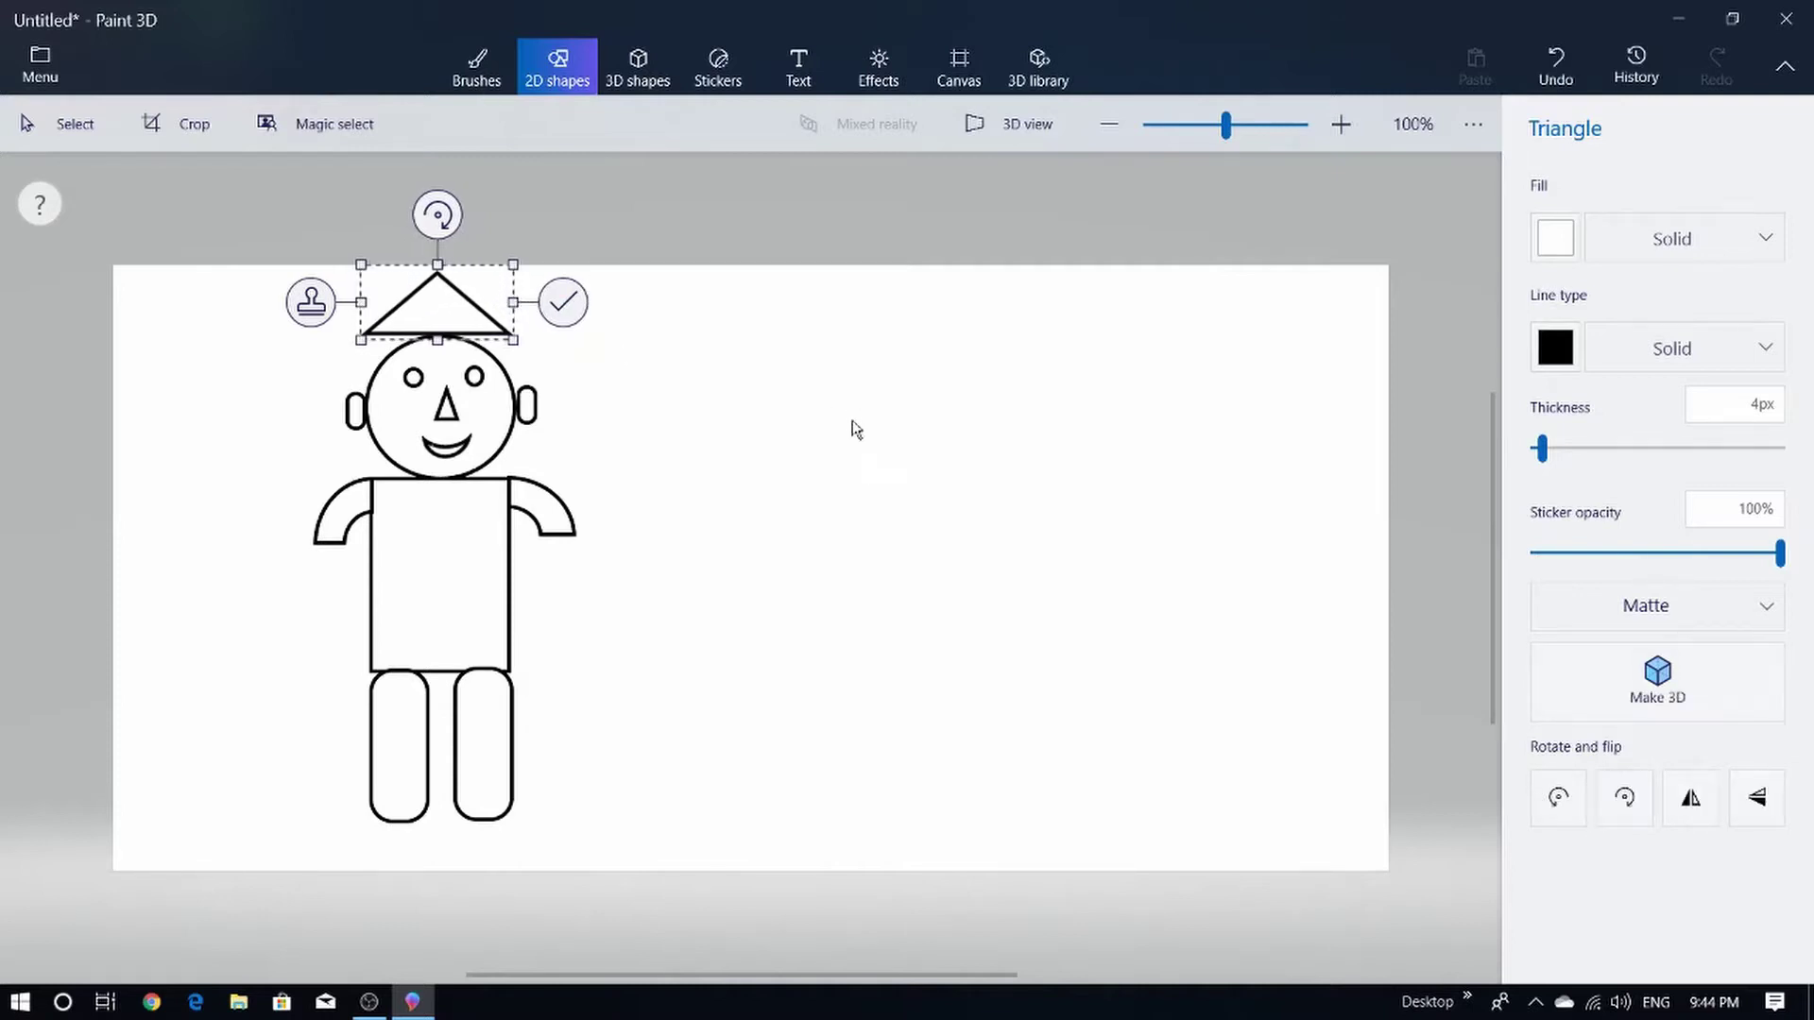
{"action": "left_click", "coordinate": [564, 303]}
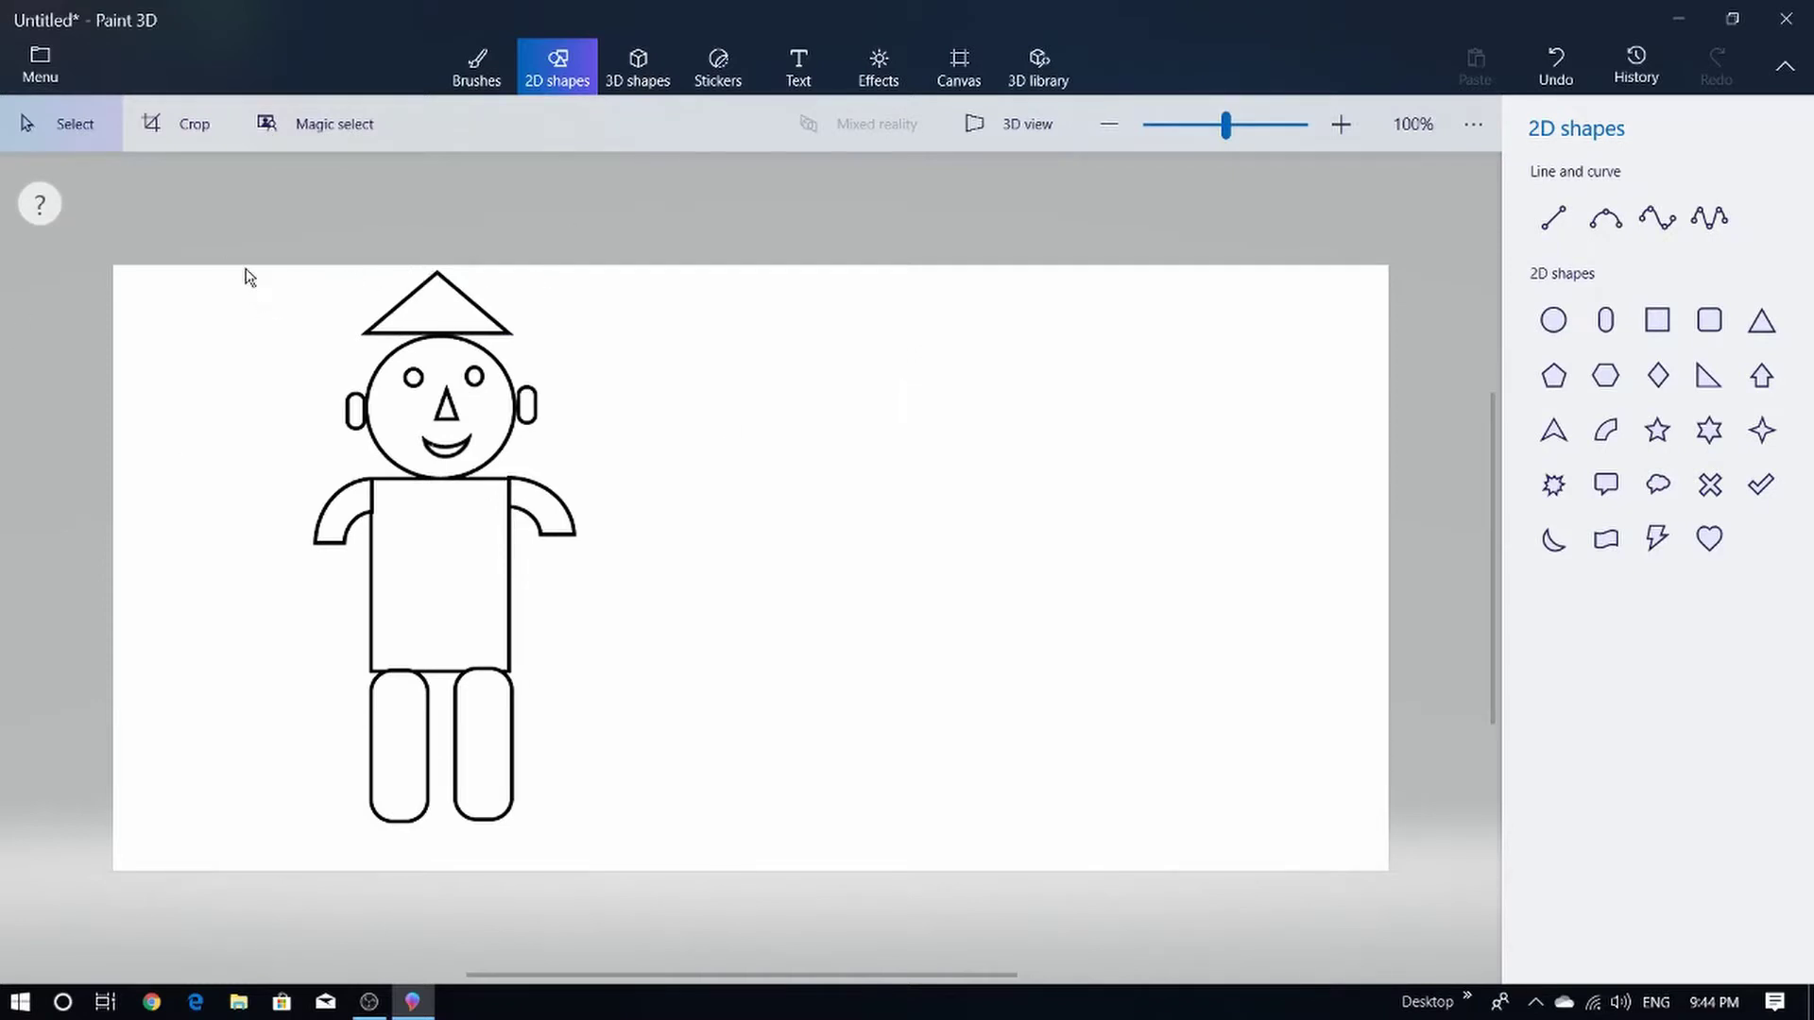
- Copy the whole figure and place the pasted duplicate in the empty right half of the canvas
{"action": "left_click_drag", "start_coordinate": [246, 271], "coordinate": [617, 850]}
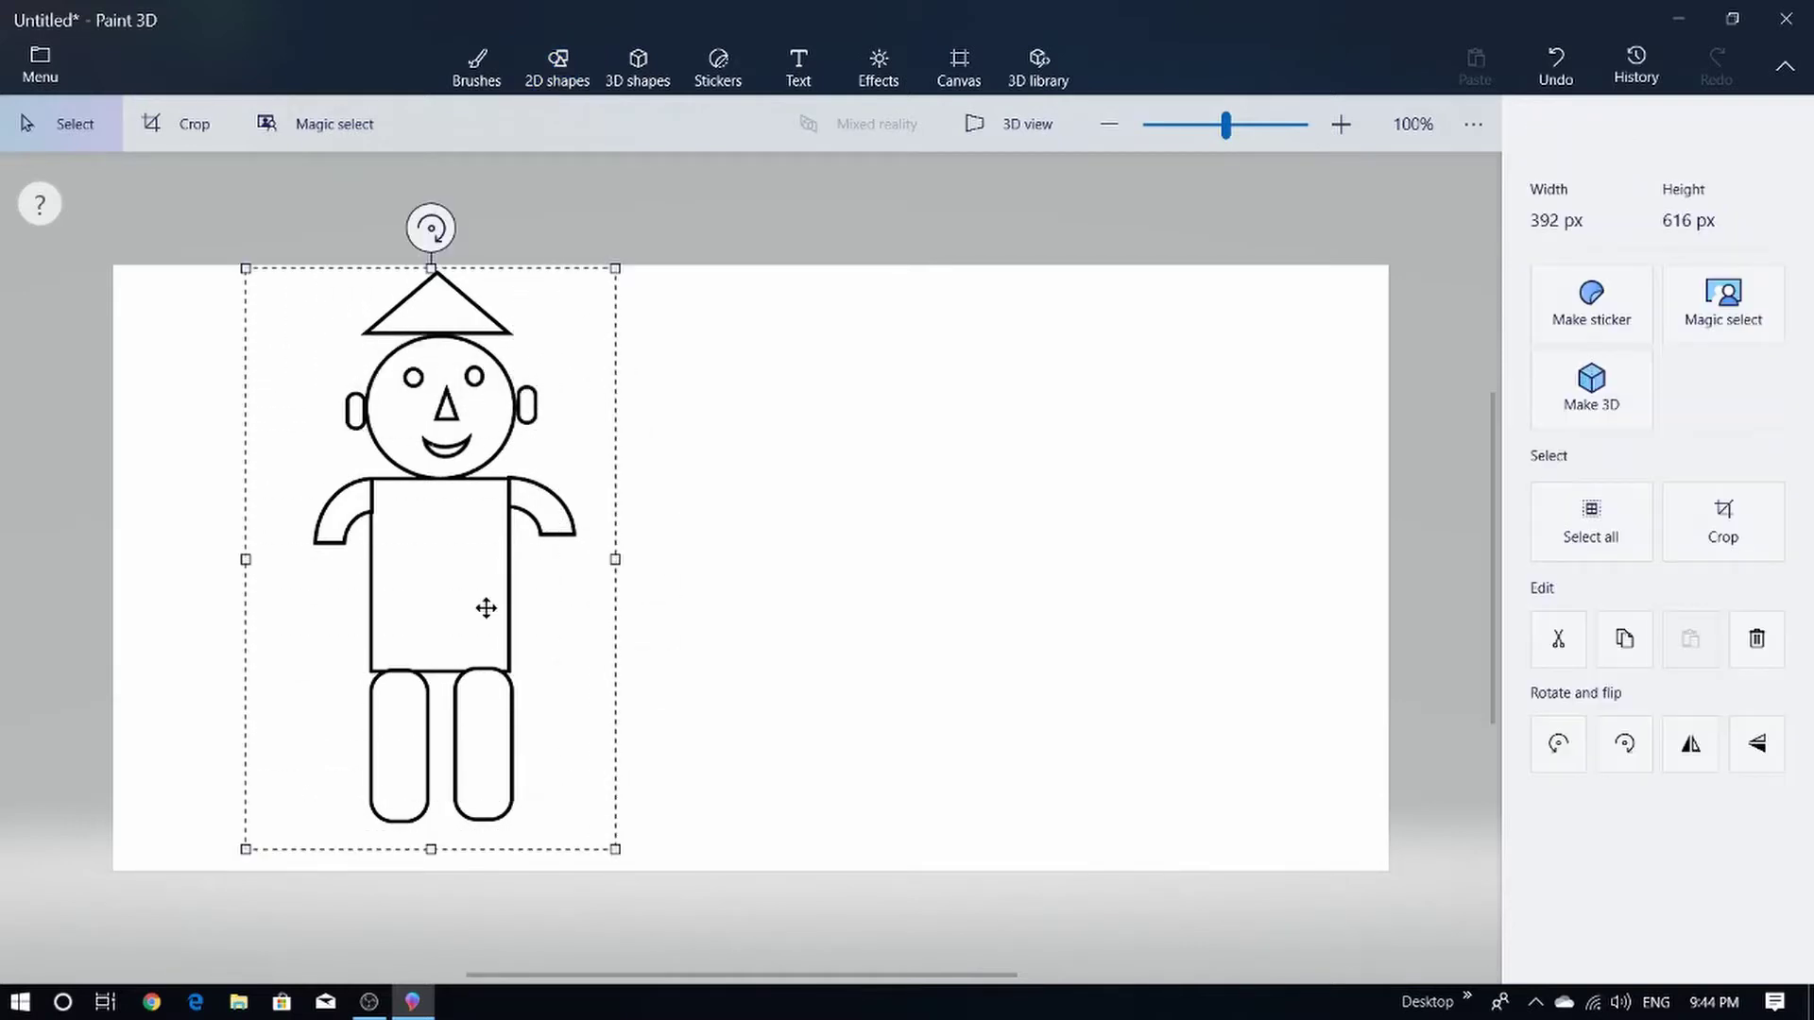
{"action": "right_click", "coordinate": [523, 525]}
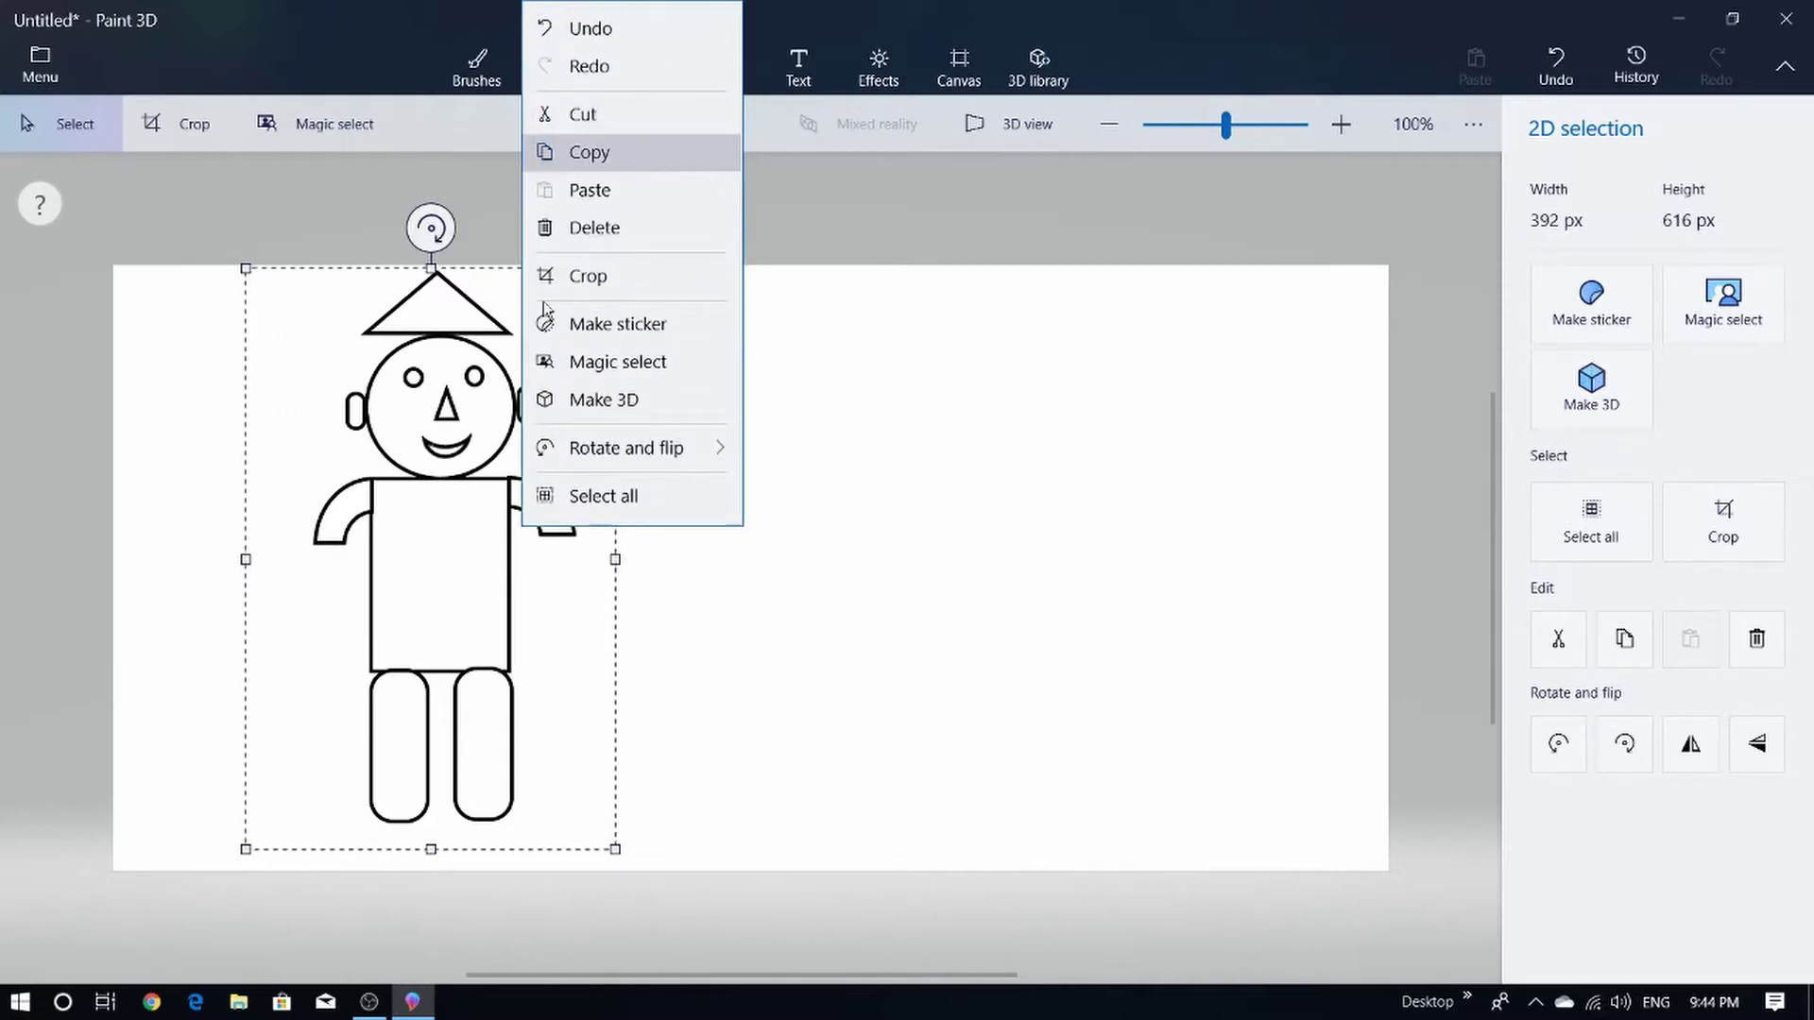
{"action": "left_click", "coordinate": [389, 439]}
{"action": "mouse_move", "coordinate": [390, 439]}
{"action": "left_mouse_down"}
{"action": "mouse_move", "coordinate": [884, 474]}
{"action": "mouse_move", "coordinate": [415, 446]}
{"action": "mouse_move", "coordinate": [399, 430]}
{"action": "mouse_move", "coordinate": [406, 454]}
{"action": "left_mouse_up"}
{"action": "right_click", "coordinate": [719, 450]}
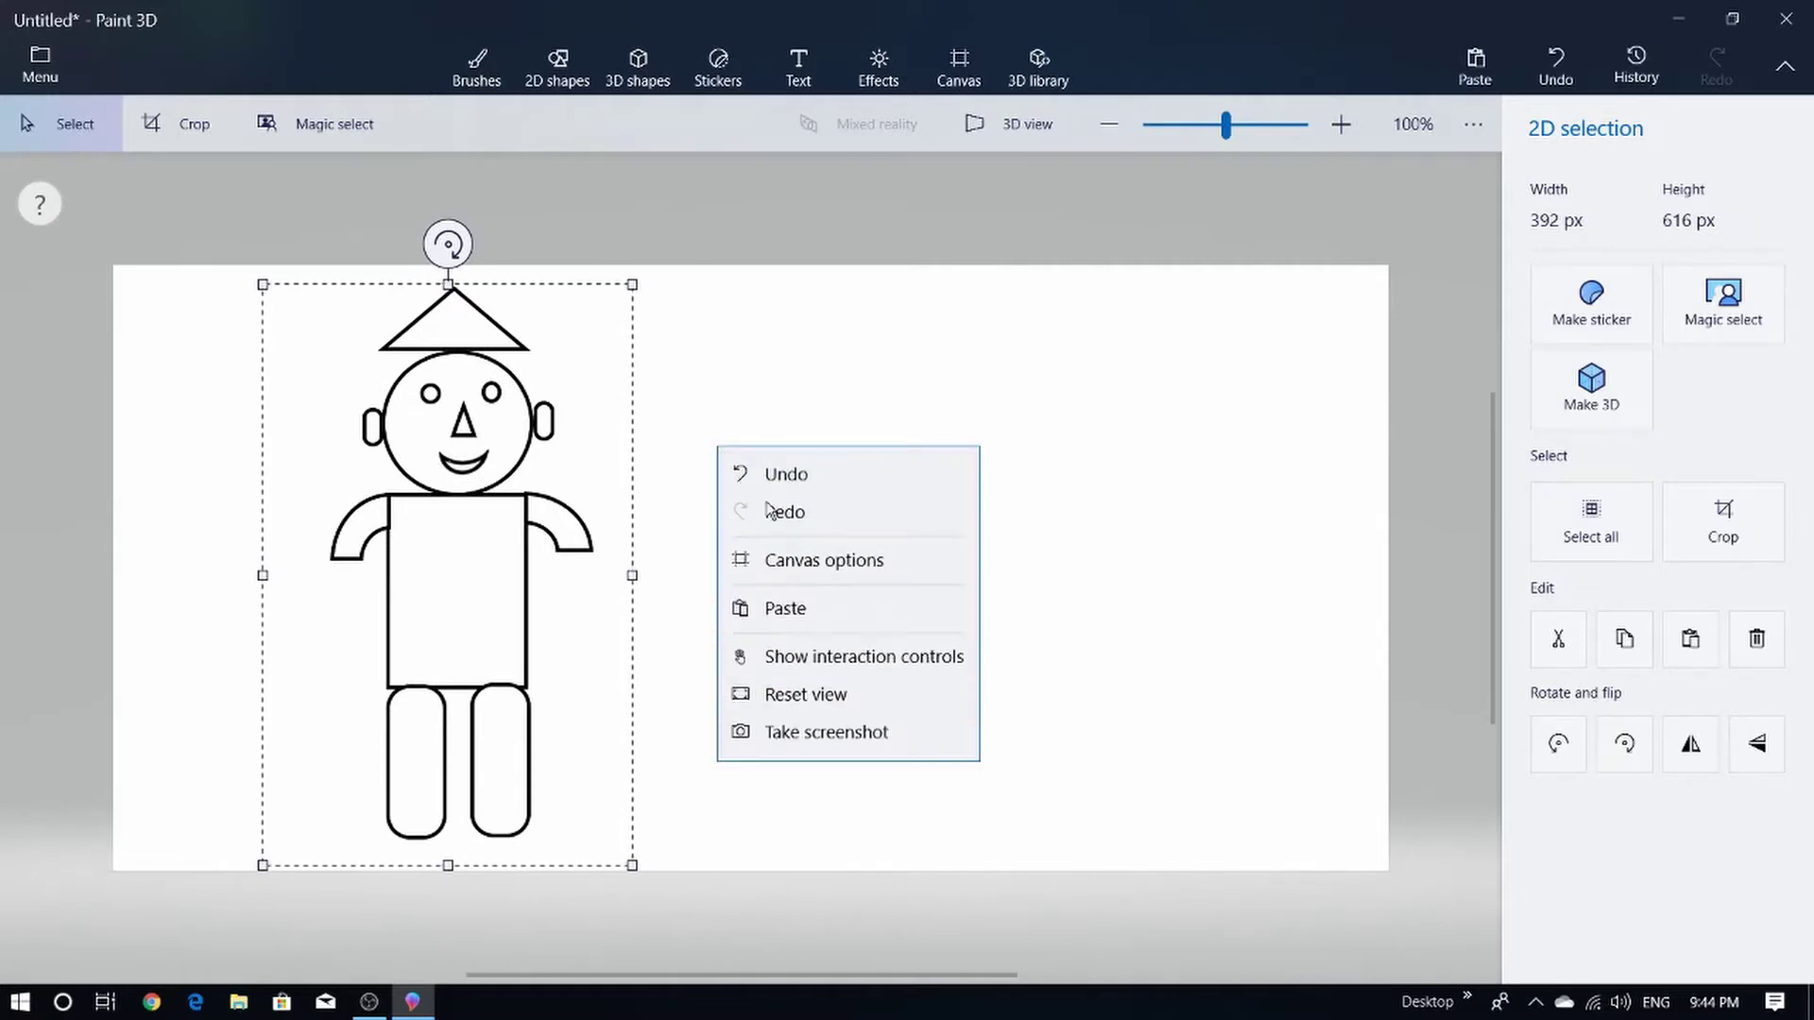
{"action": "left_click", "coordinate": [785, 609]}
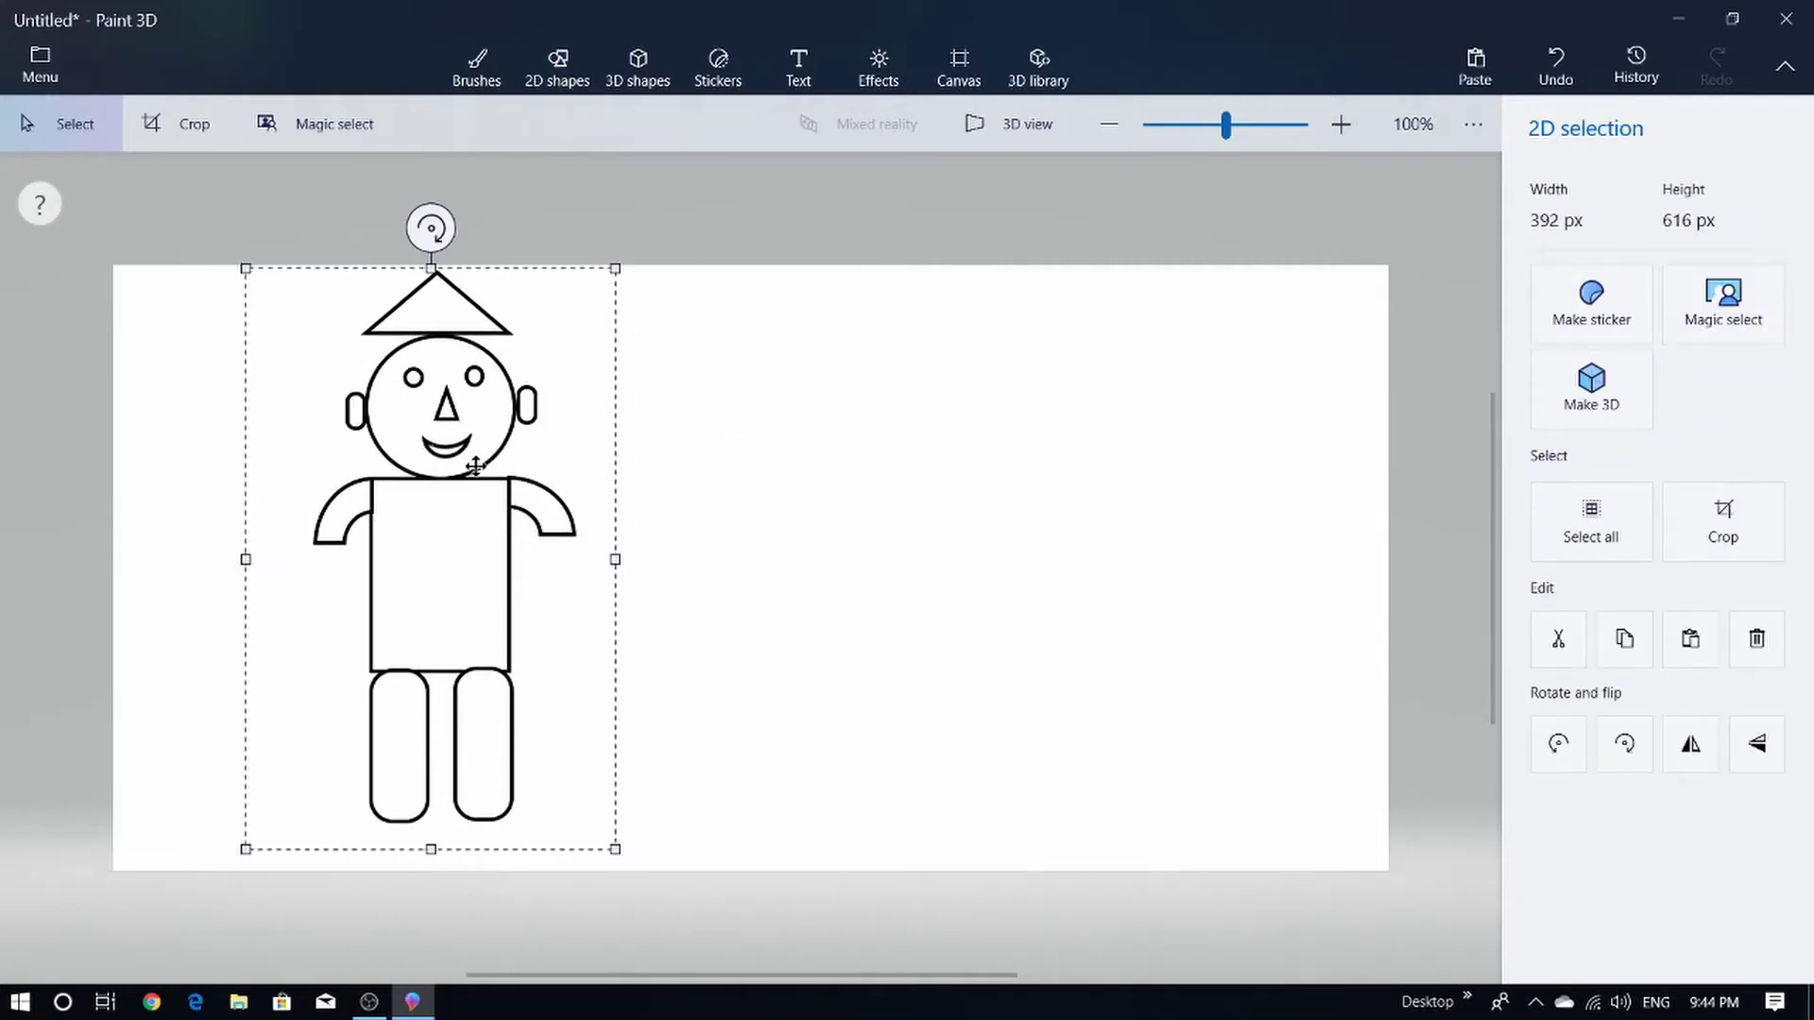
{"action": "left_click_drag", "start_coordinate": [475, 464], "coordinate": [1005, 468]}
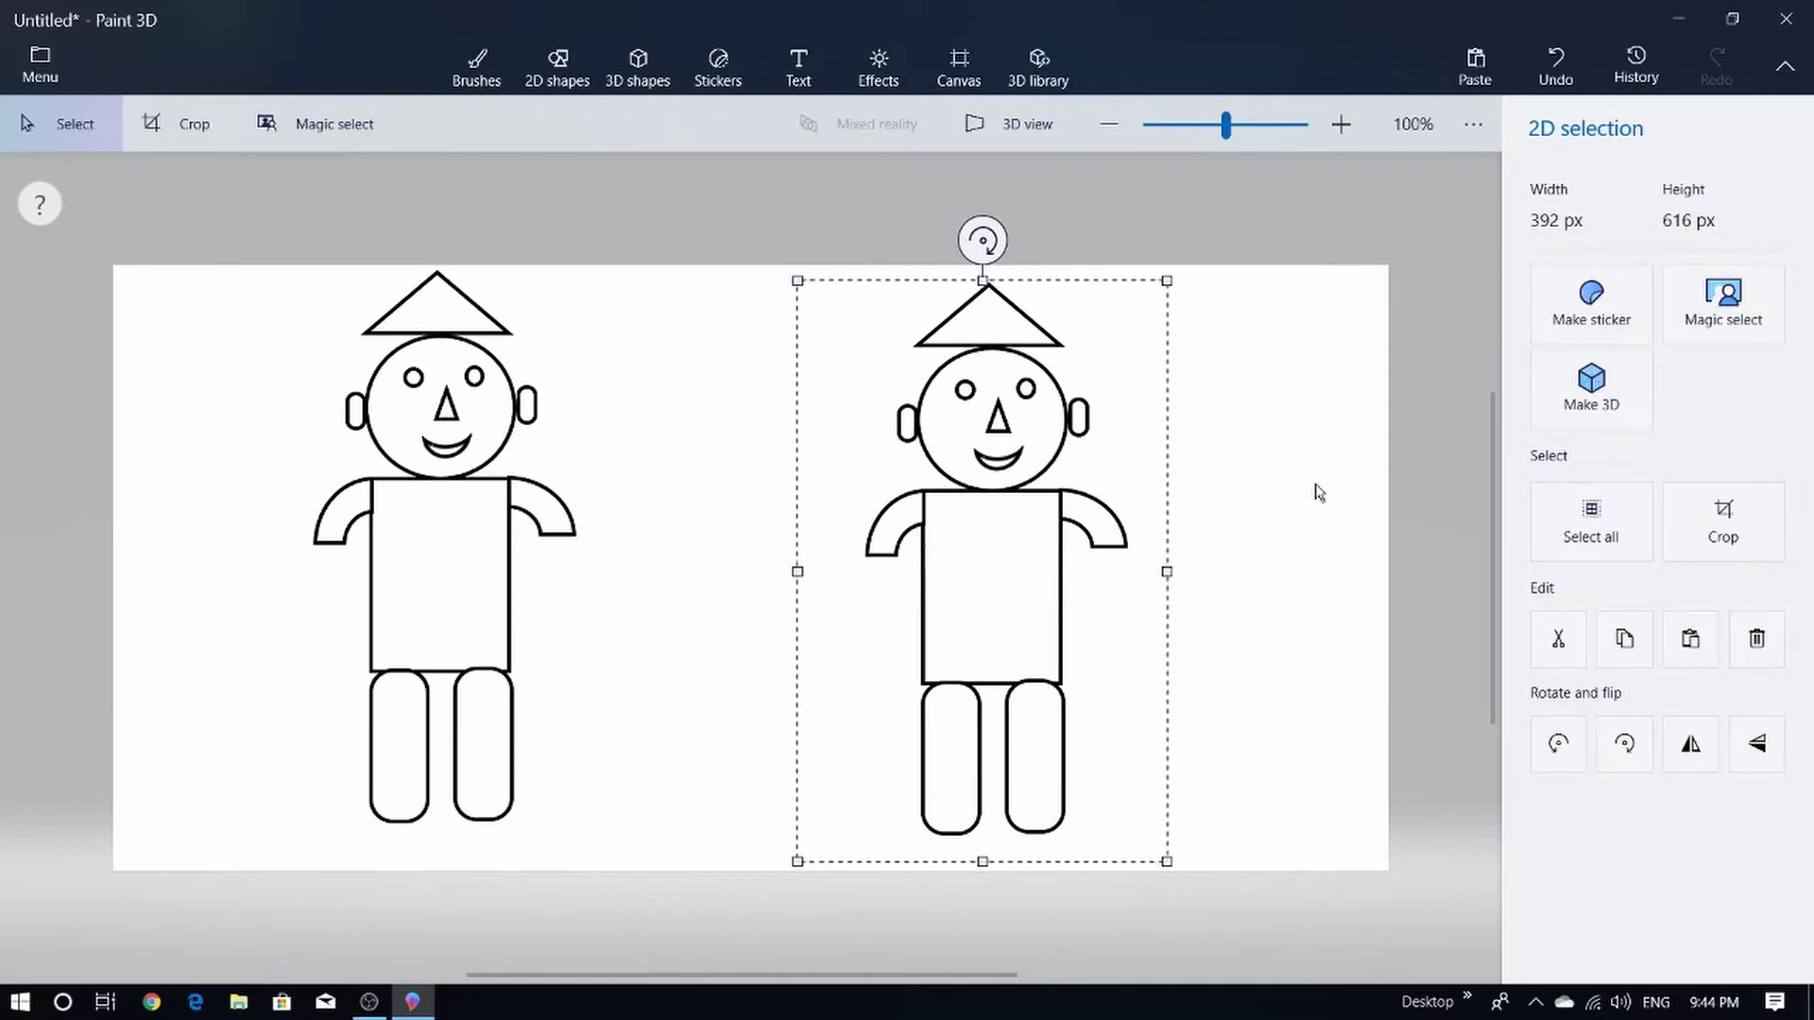
- Fill the duplicate figure's face with brown and both of its eyes with black
{"action": "key", "text": "2"}
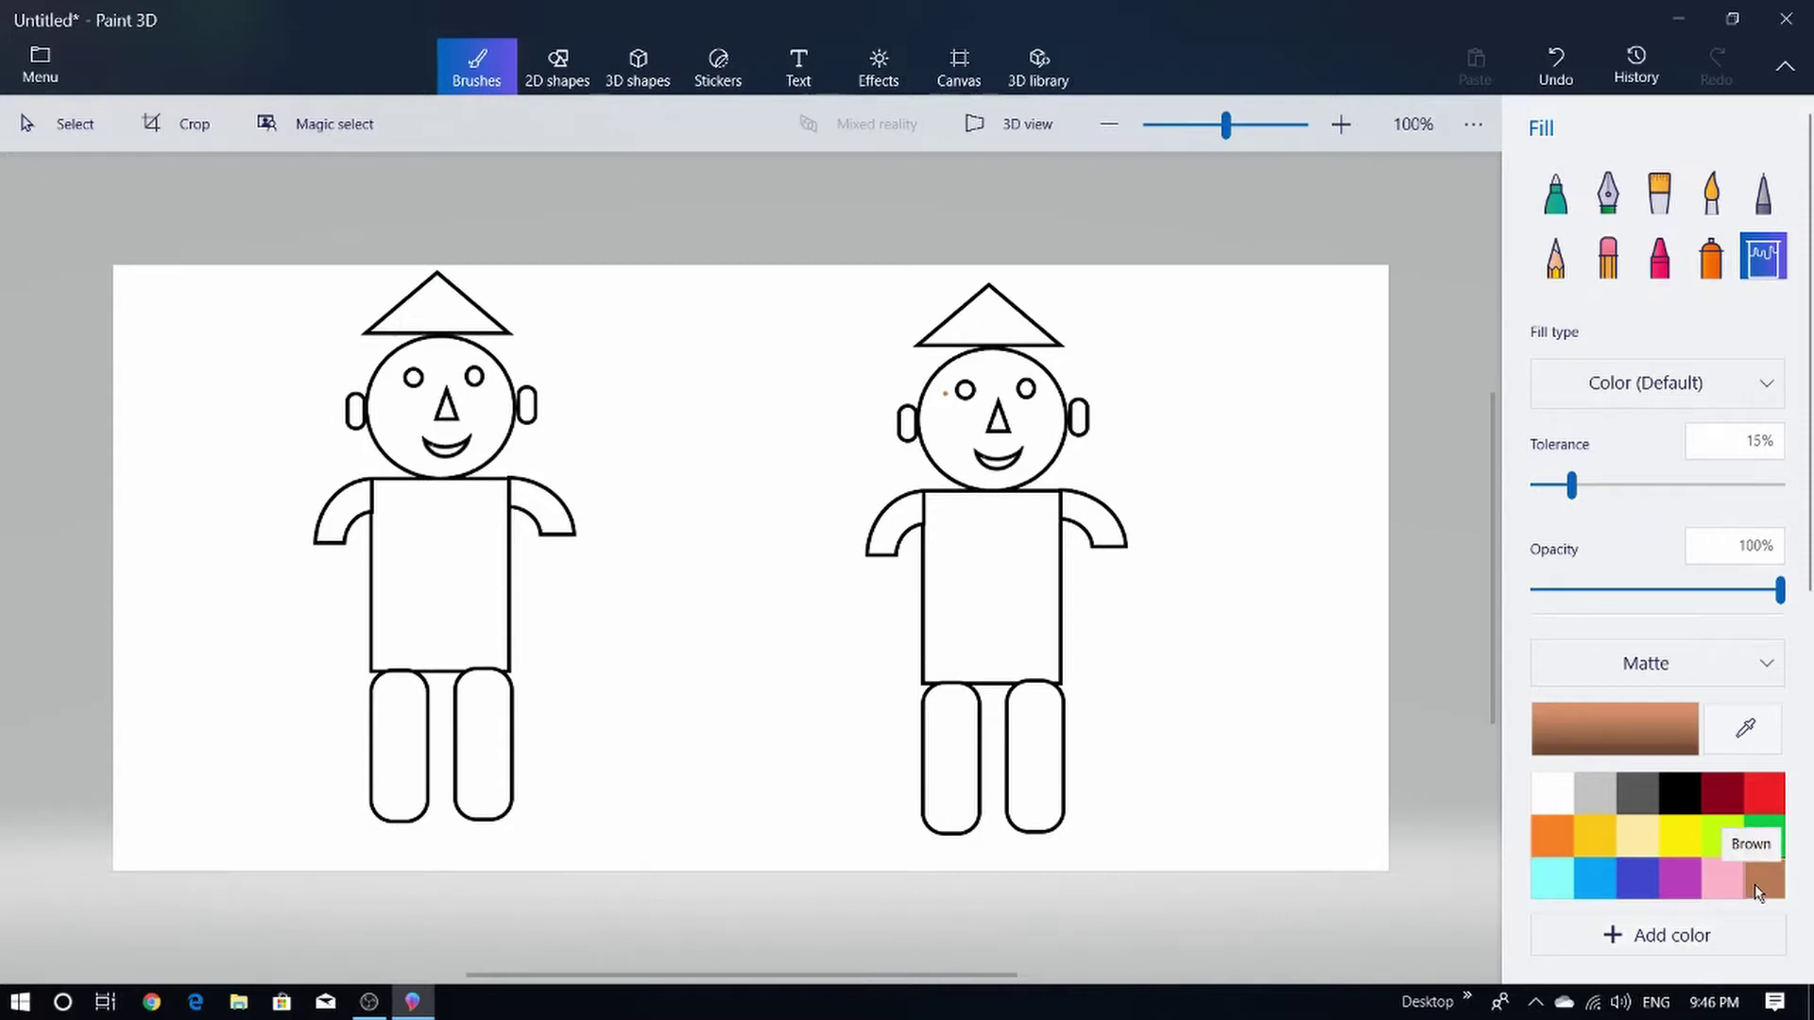
{"action": "left_click", "coordinate": [964, 421]}
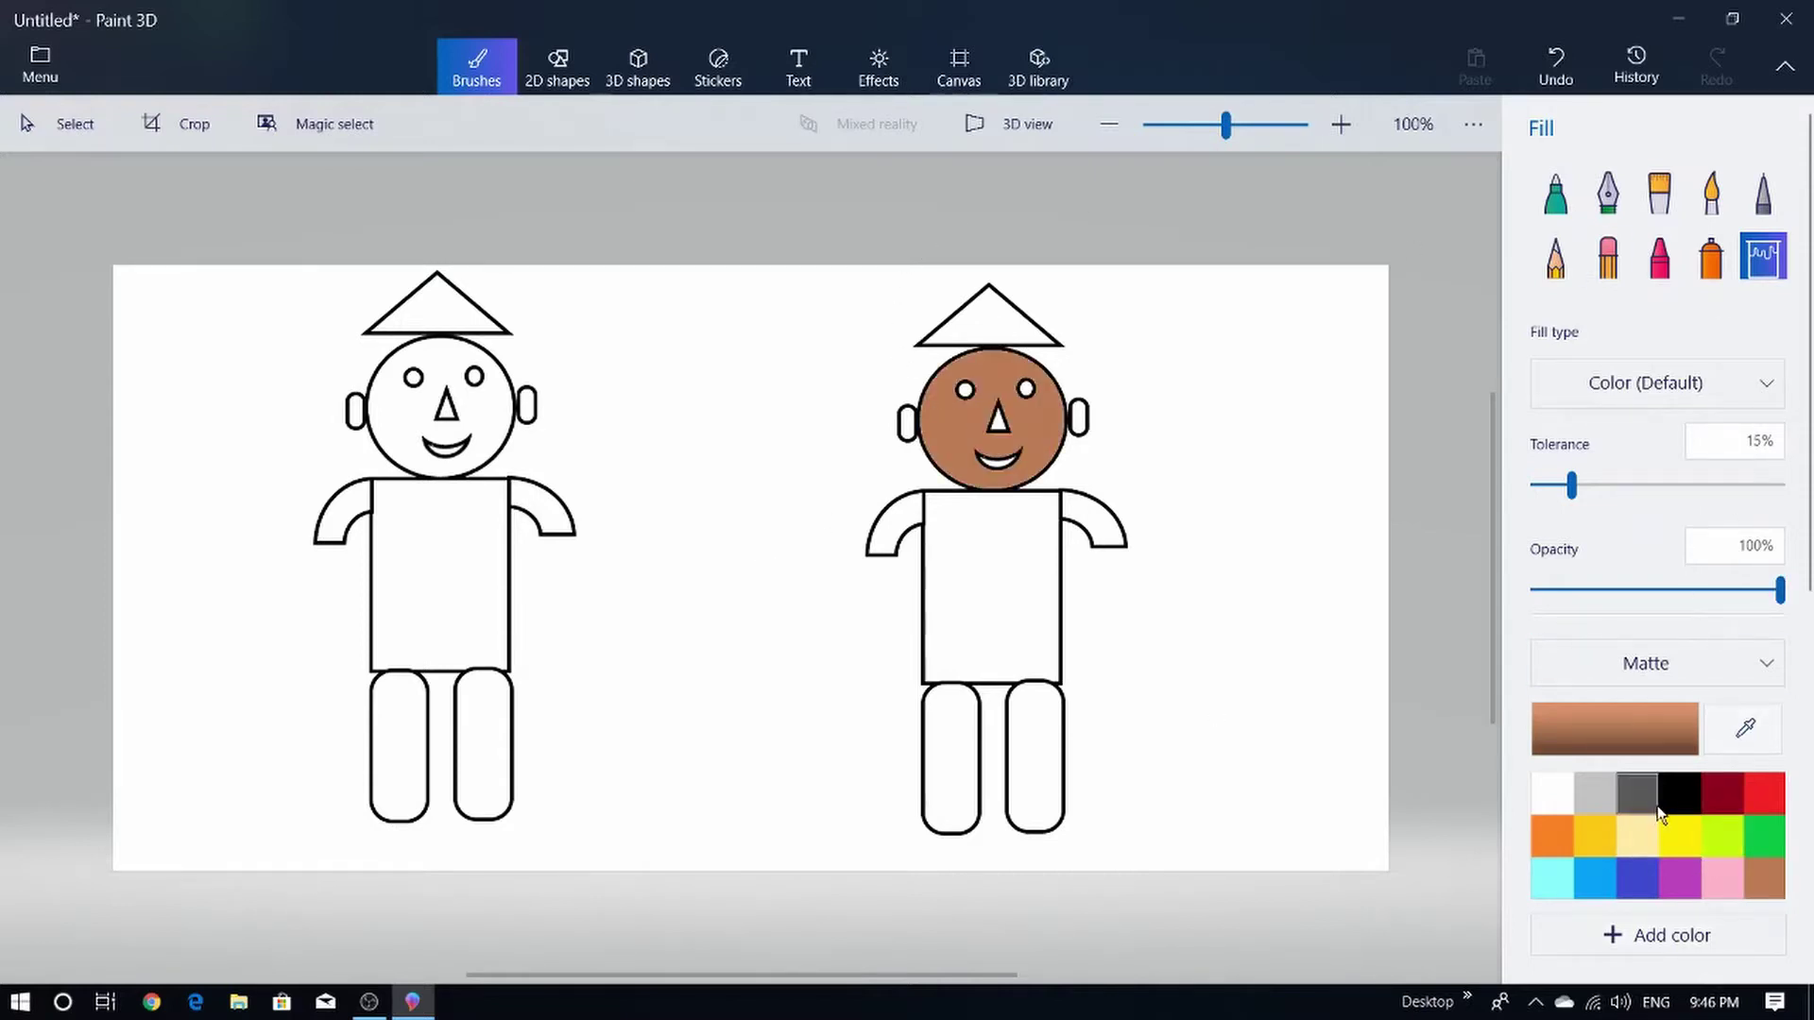
{"action": "left_click", "coordinate": [1680, 793]}
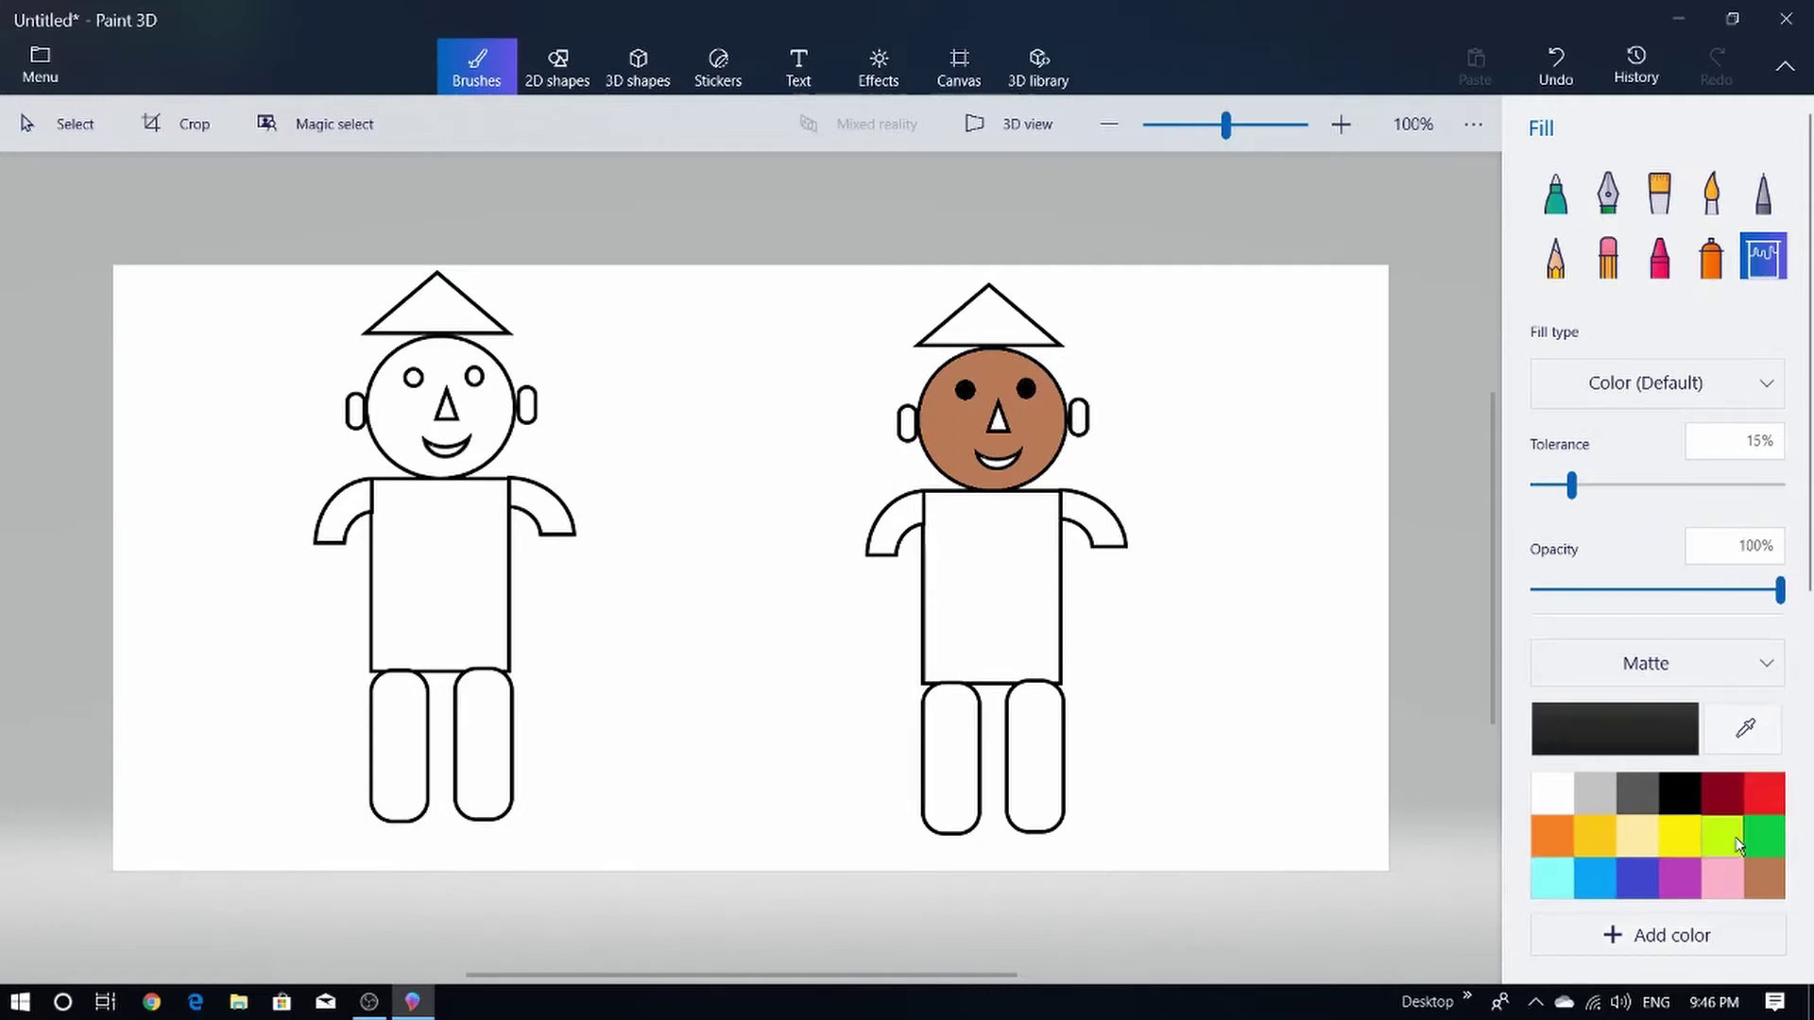
- Fill the duplicate figure's nose with dark red and its mouth with orange
{"action": "left_click", "coordinate": [1757, 733]}
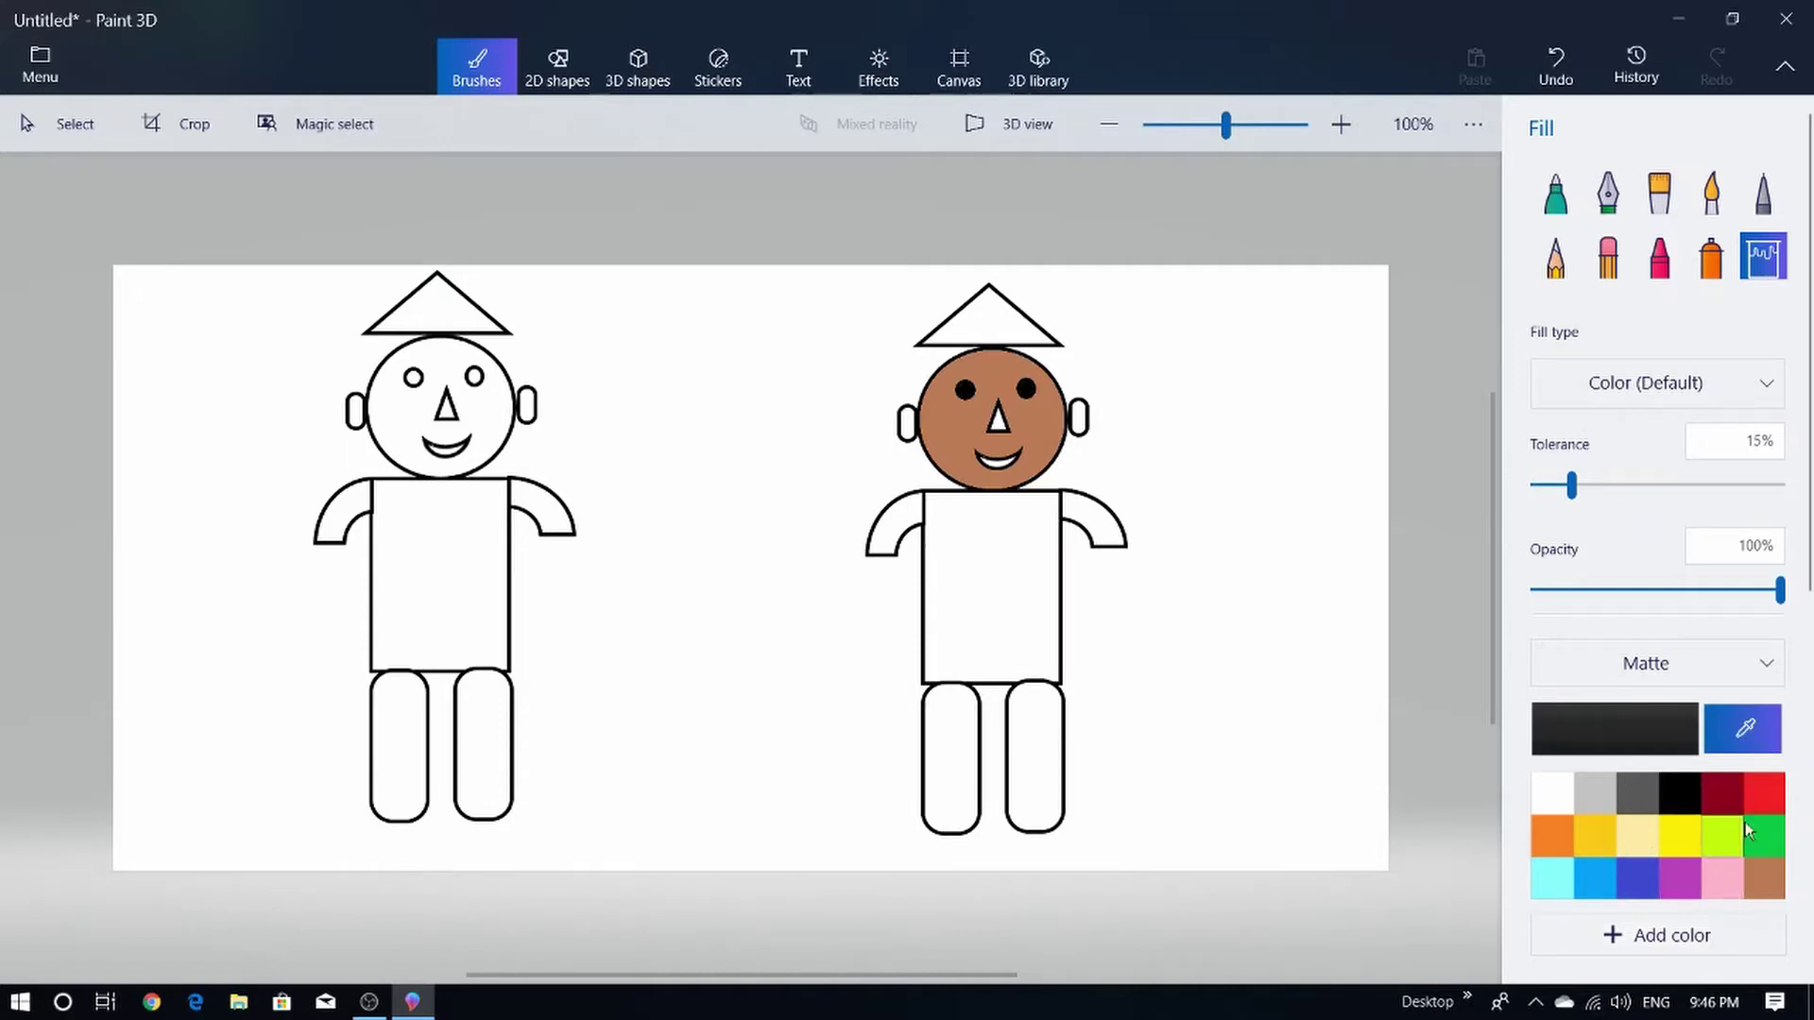
{"action": "left_click", "coordinate": [1714, 788]}
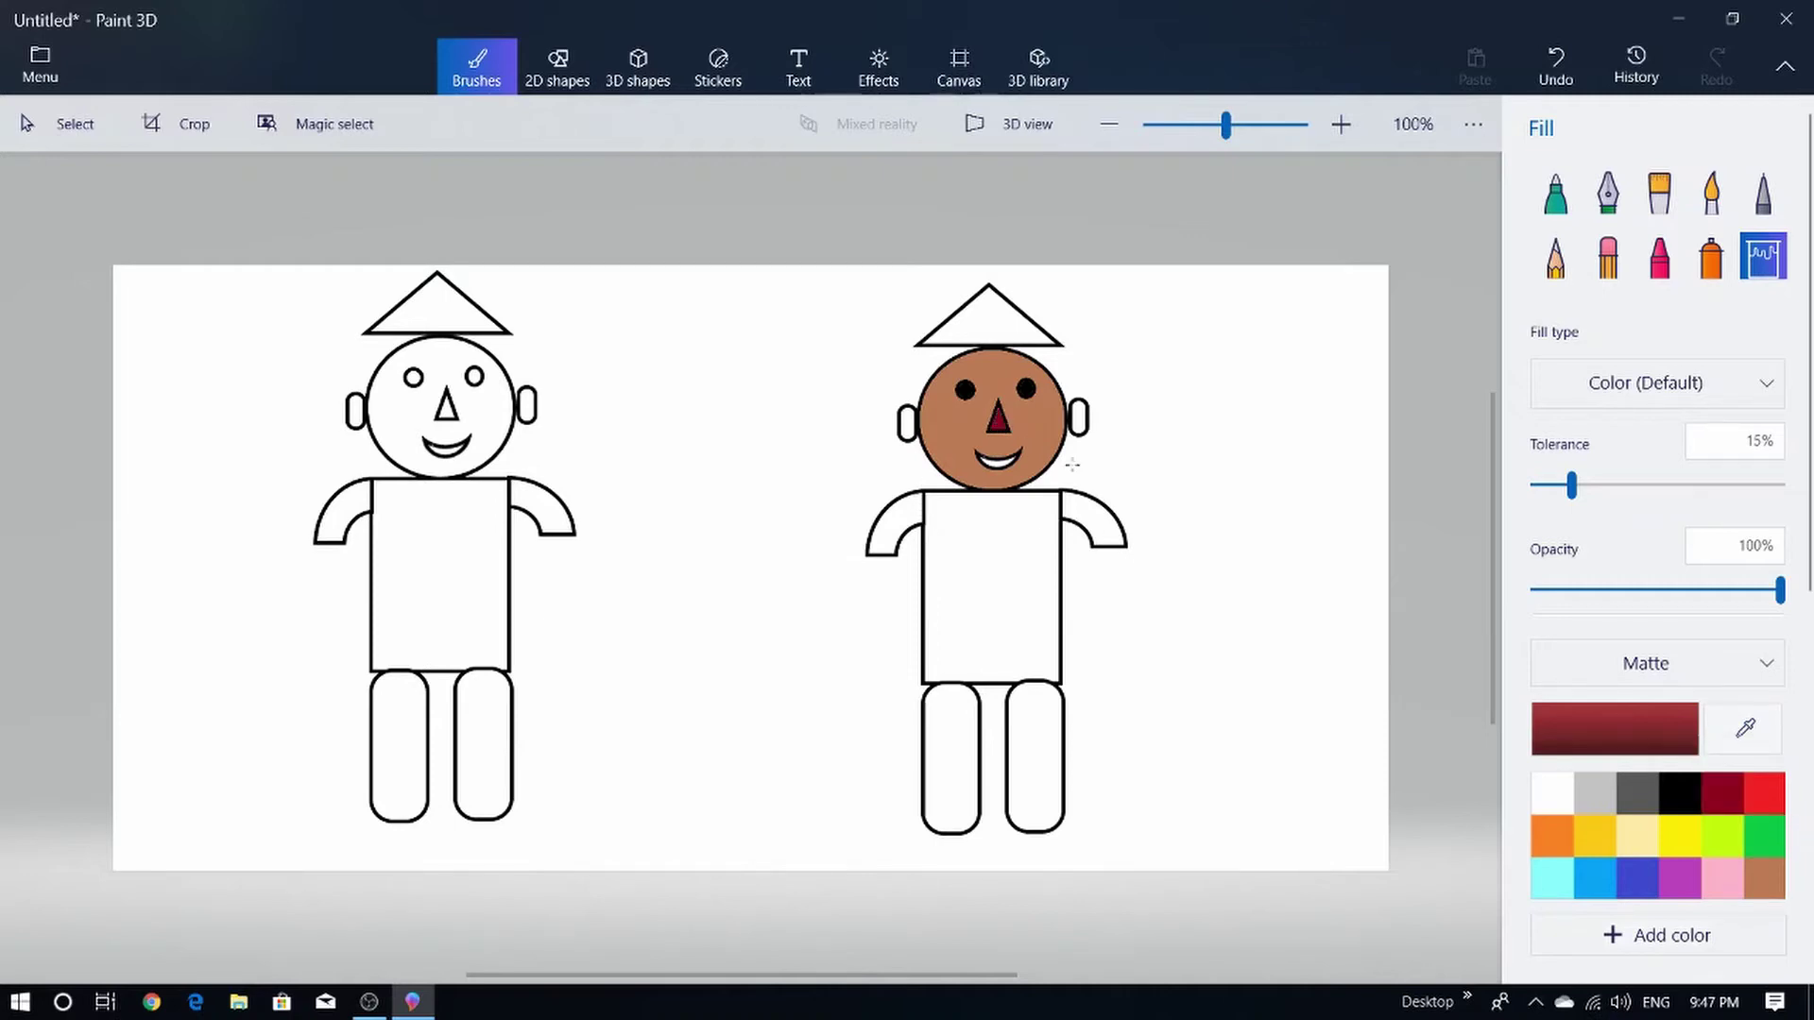
{"action": "left_click", "coordinate": [1553, 837]}
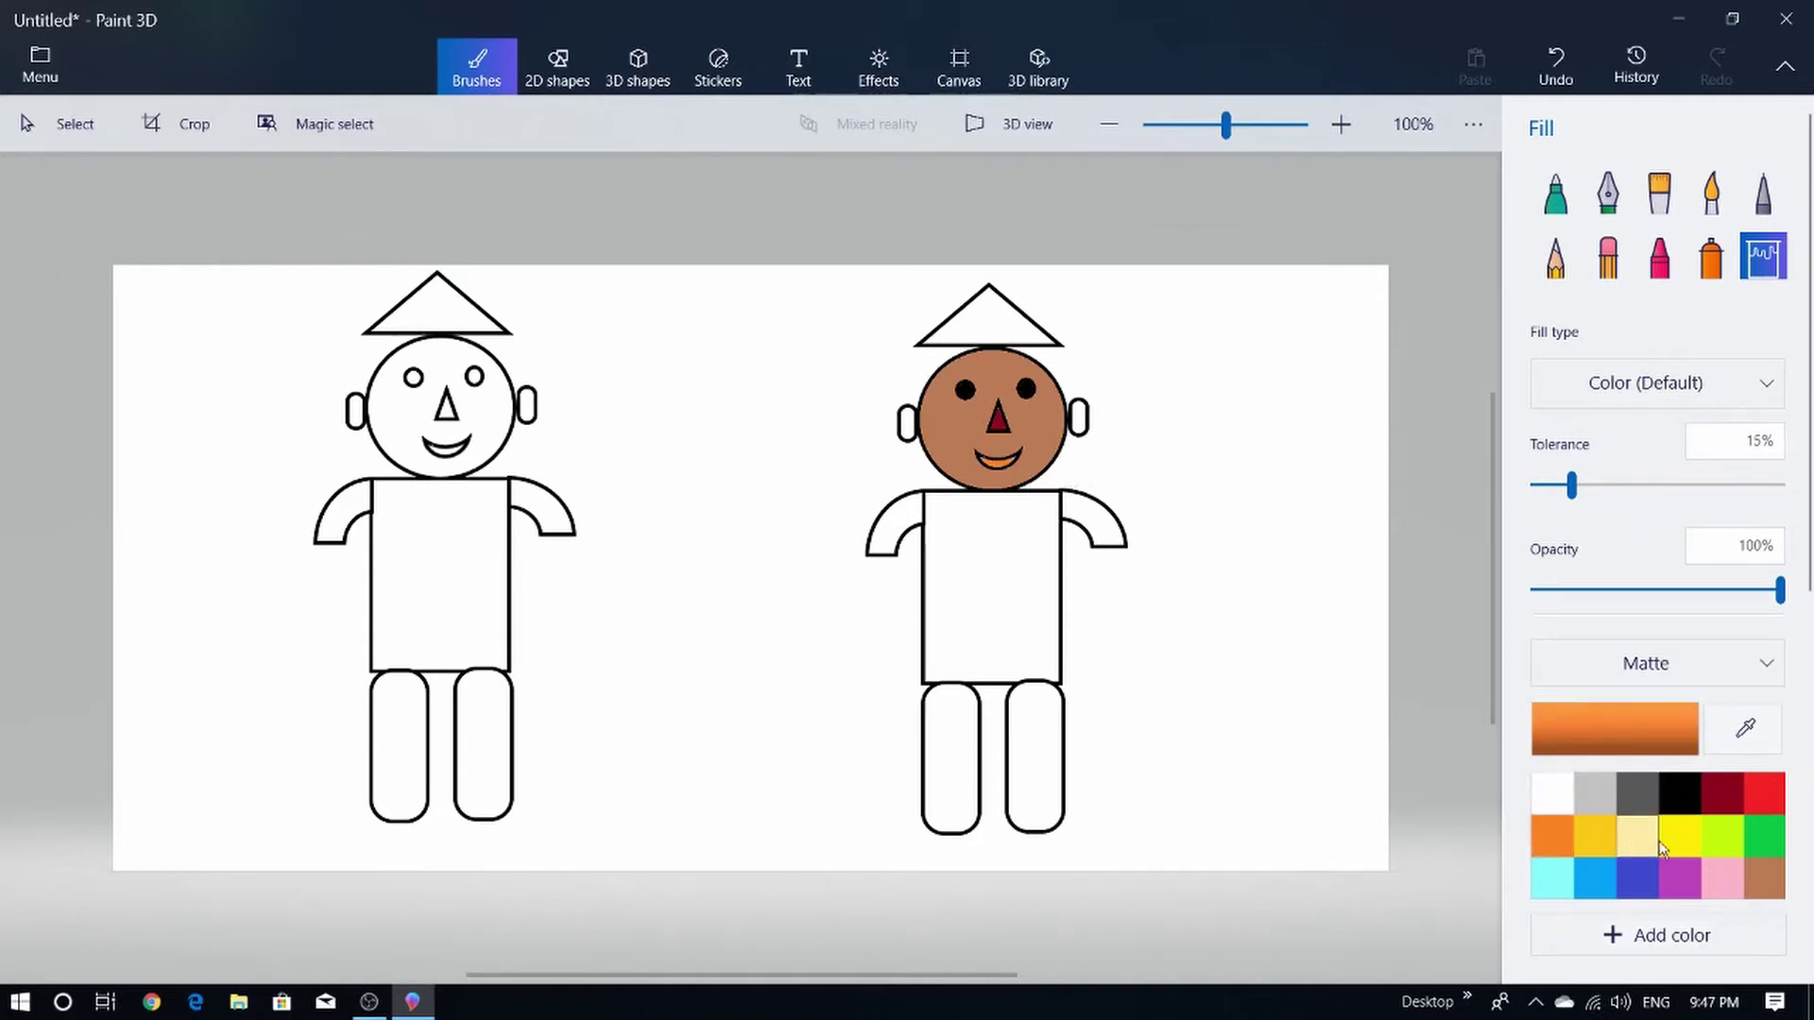
- Fill both ears of the duplicate figure with the same brown as its face
{"action": "left_click", "coordinate": [1772, 889]}
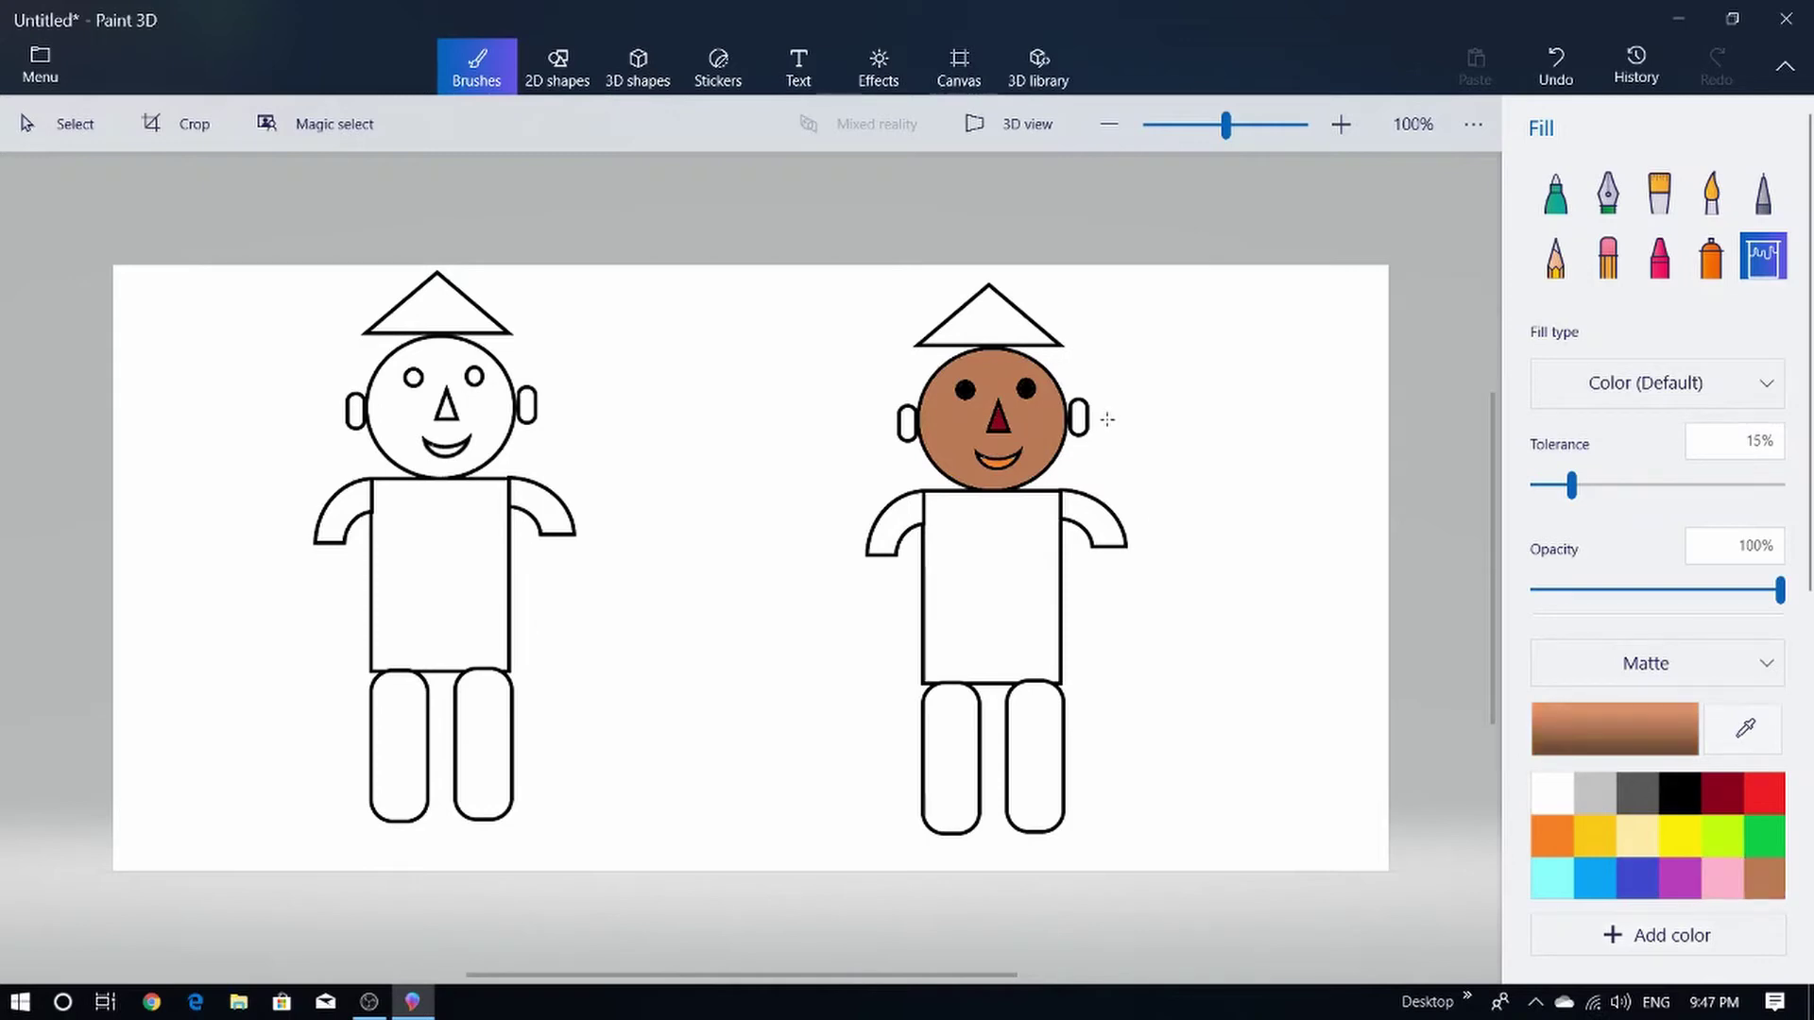
{"action": "left_click", "coordinate": [1080, 415]}
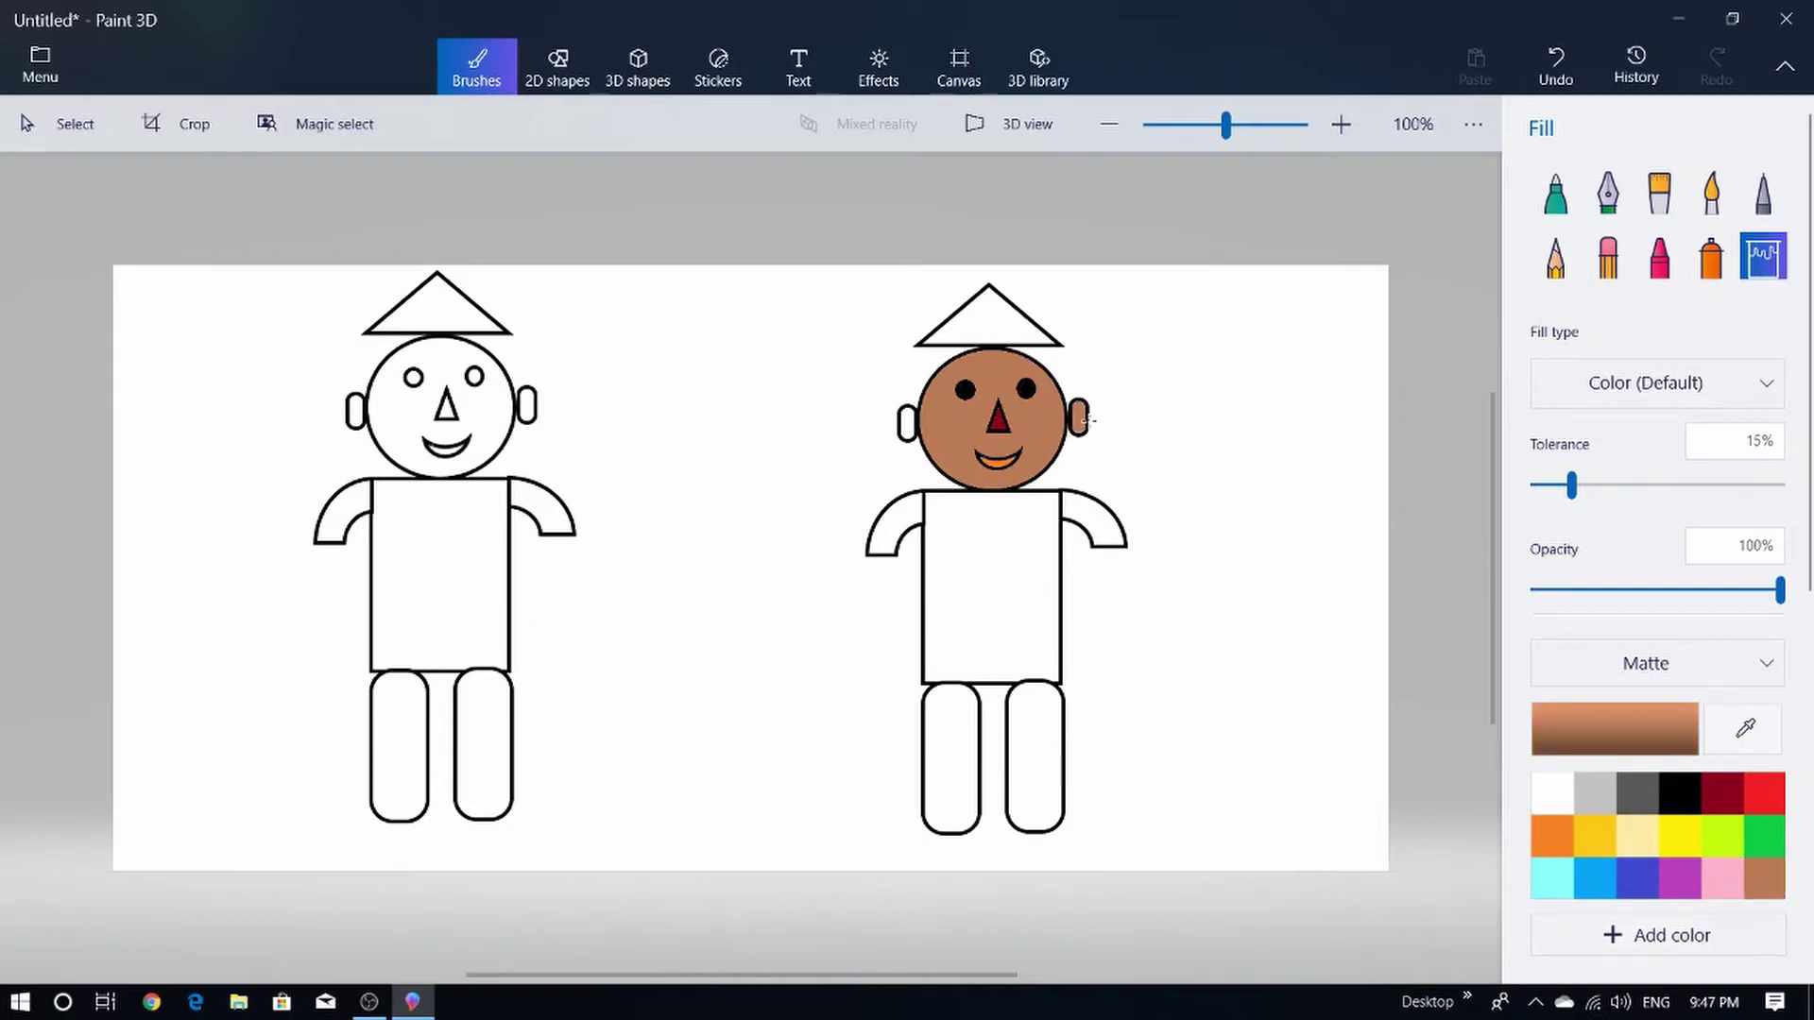
{"action": "left_click", "coordinate": [907, 423]}
- Fill the duplicate figure's hat with purple and its rectangular body with light turquoise
{"action": "left_click", "coordinate": [1678, 883]}
{"action": "left_click", "coordinate": [994, 319]}
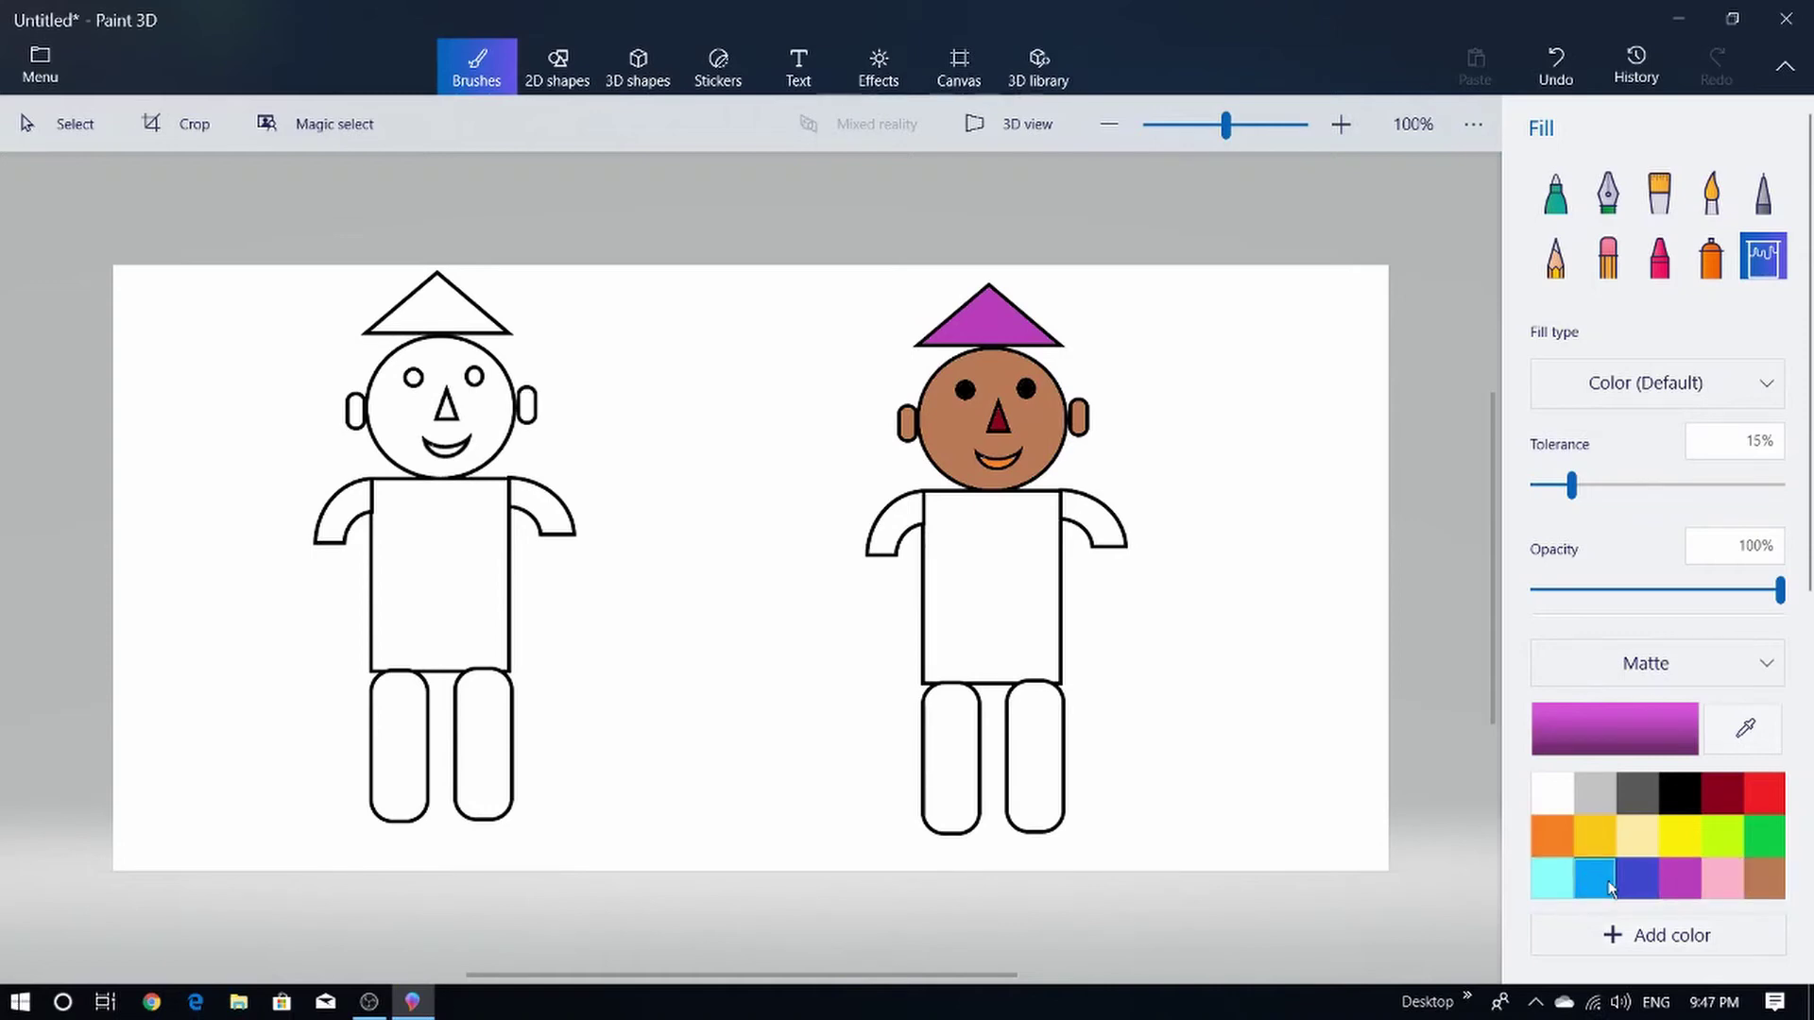
{"action": "left_click", "coordinate": [1551, 880]}
{"action": "left_click", "coordinate": [952, 570]}
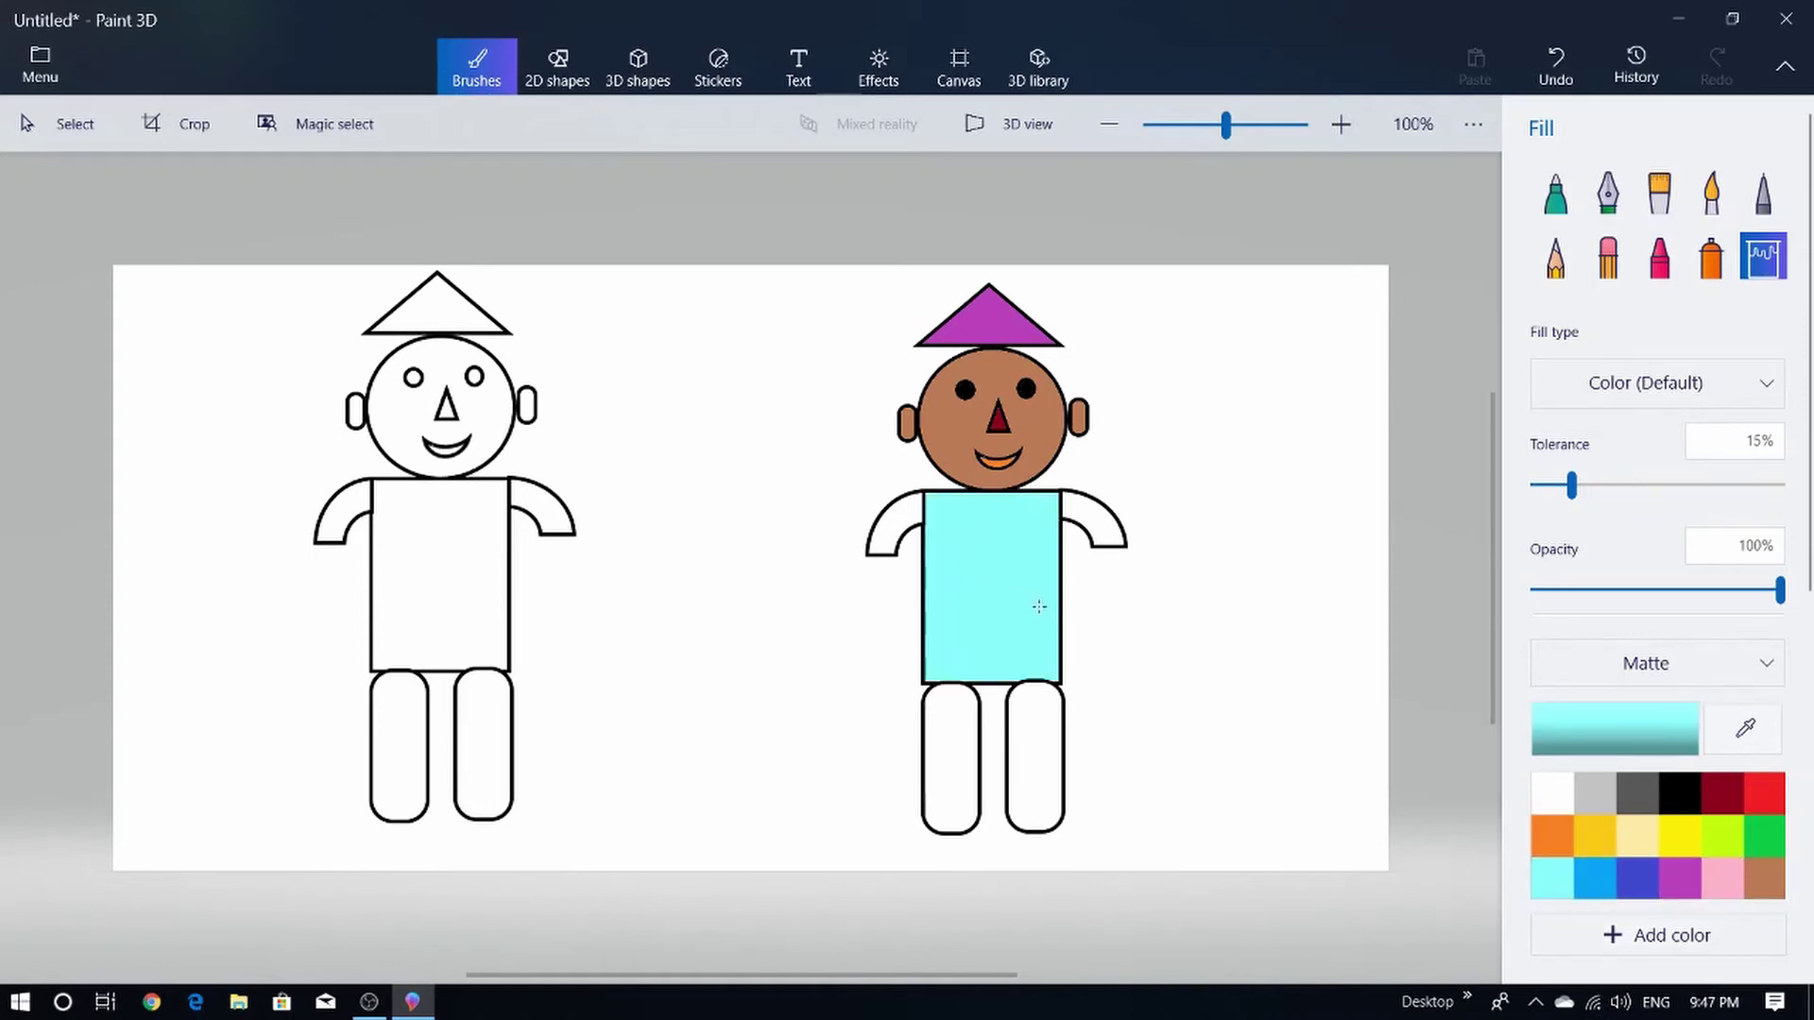
- Fill both arms of the duplicate figure with red
{"action": "left_click", "coordinate": [1757, 795]}
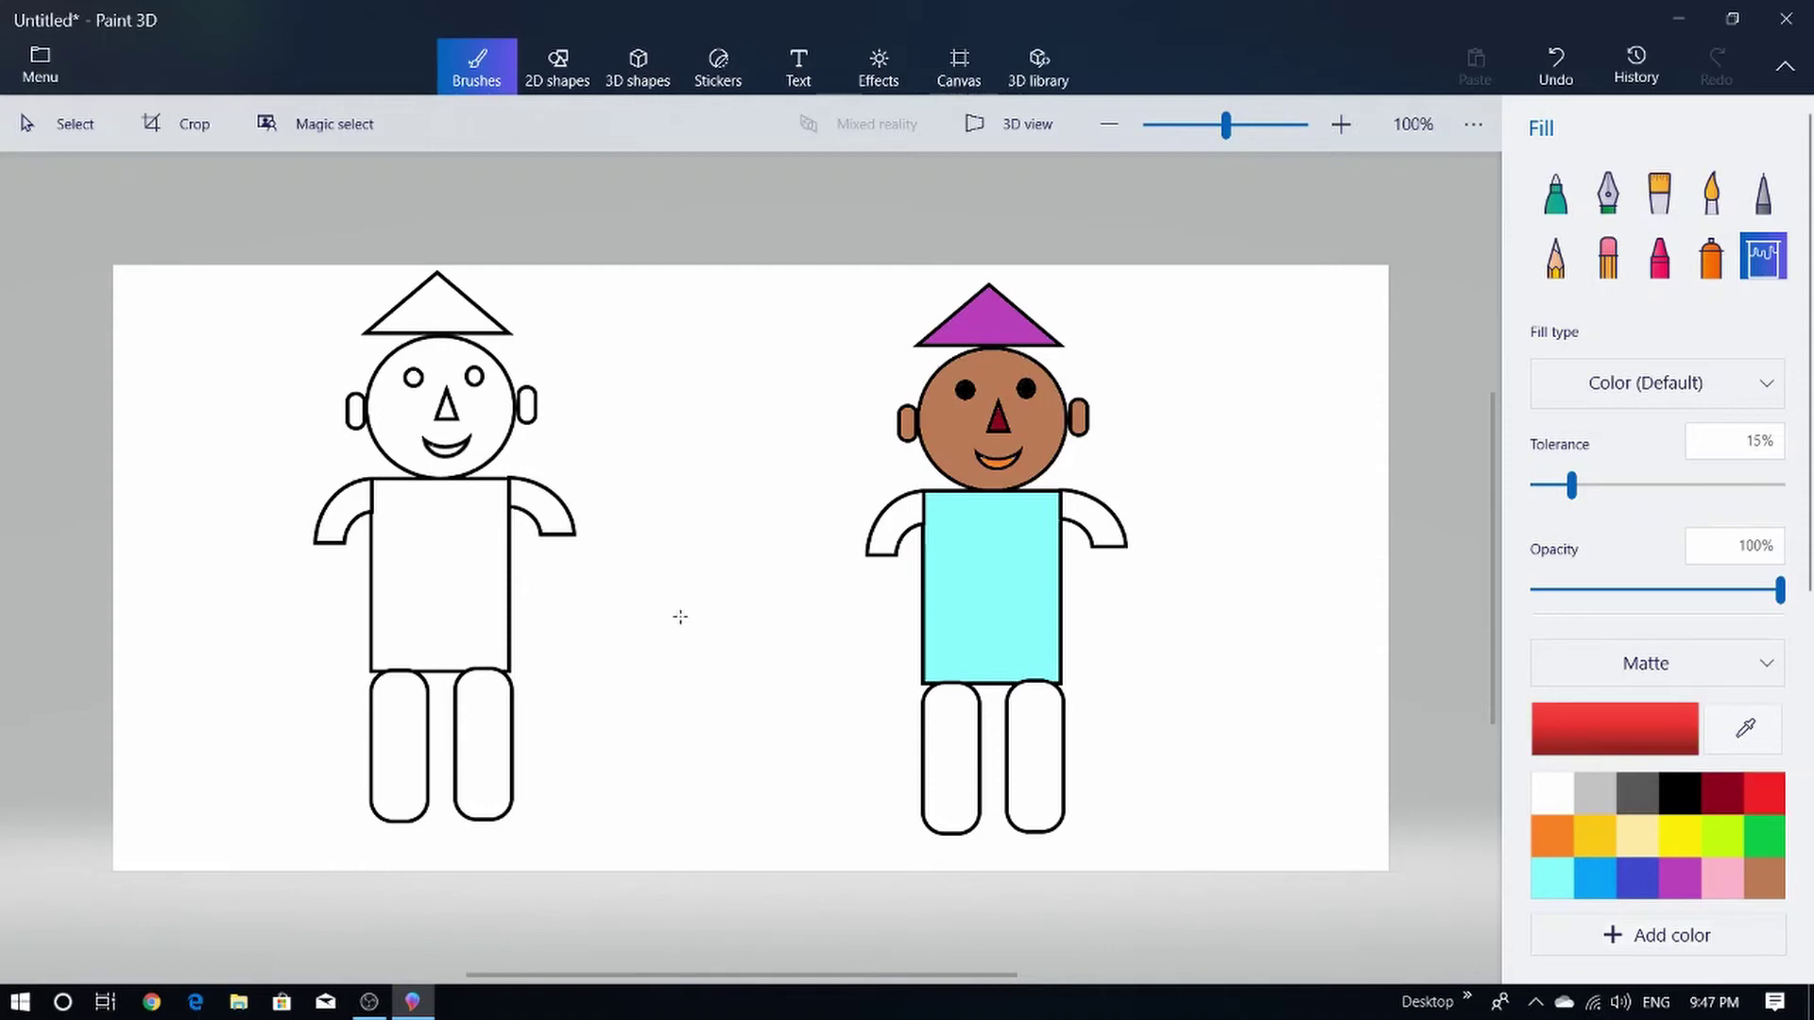
{"action": "left_click", "coordinate": [893, 529]}
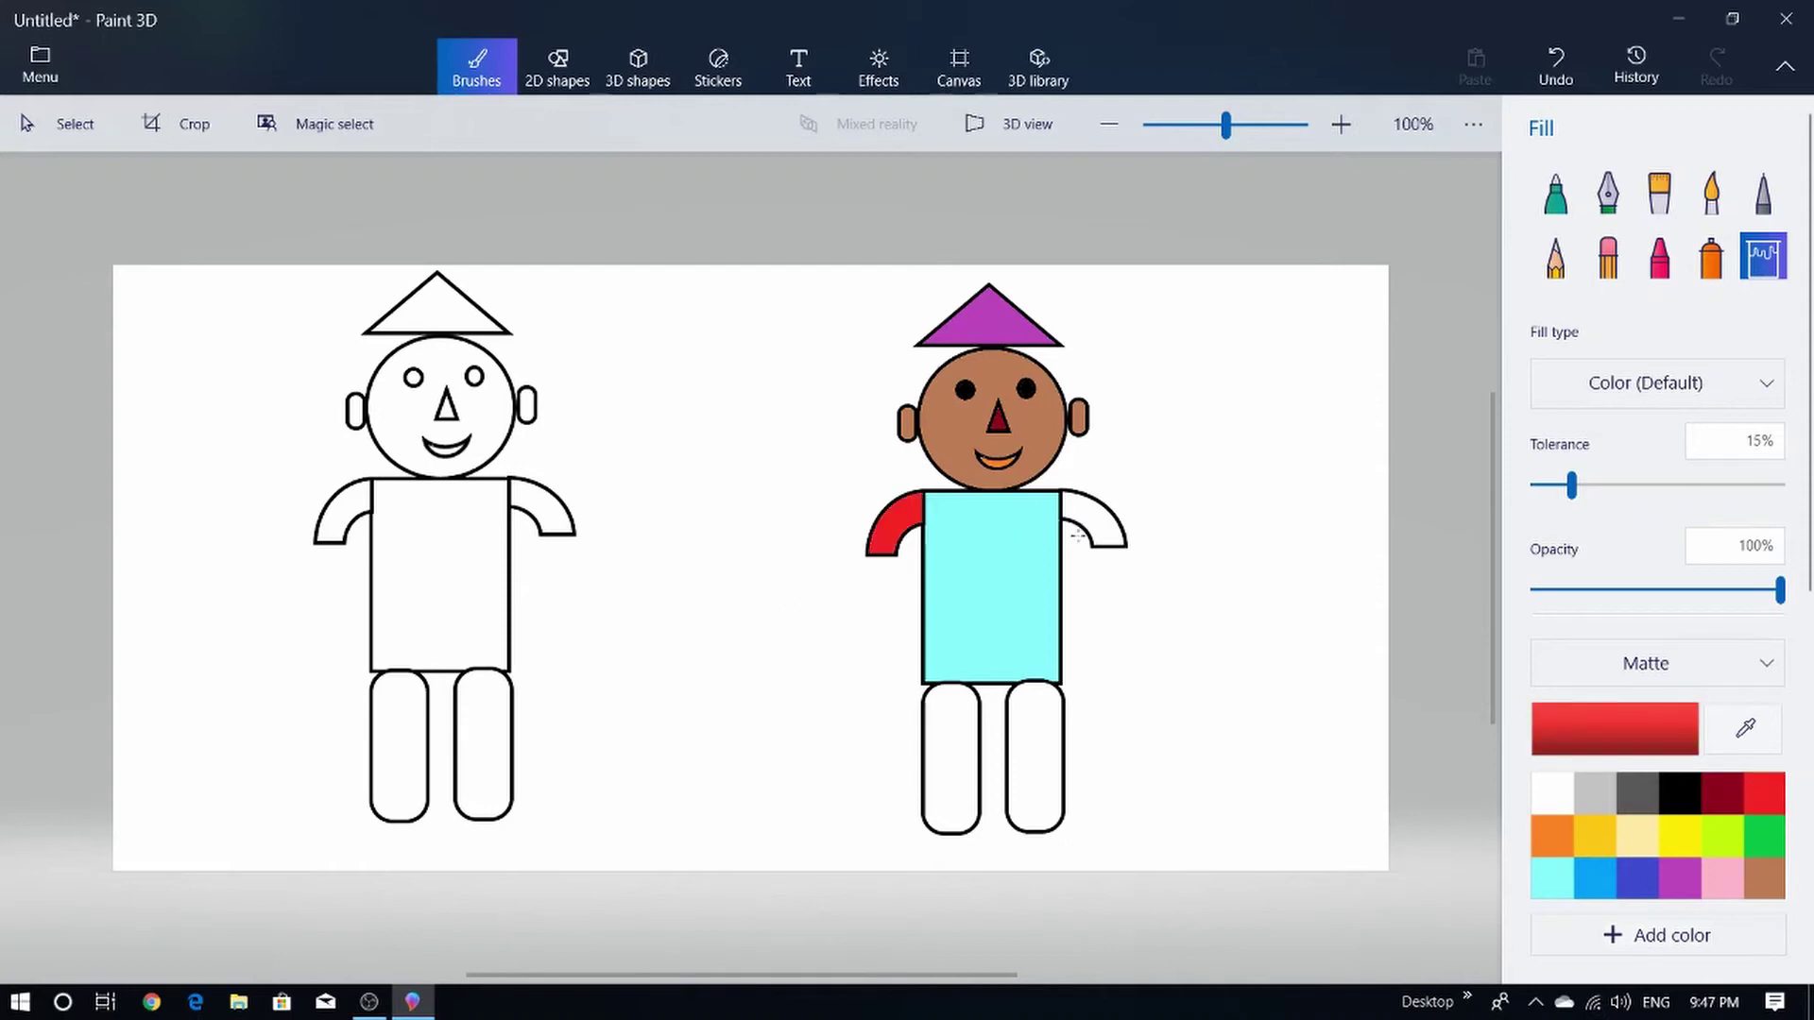
{"action": "left_click", "coordinate": [1107, 521]}
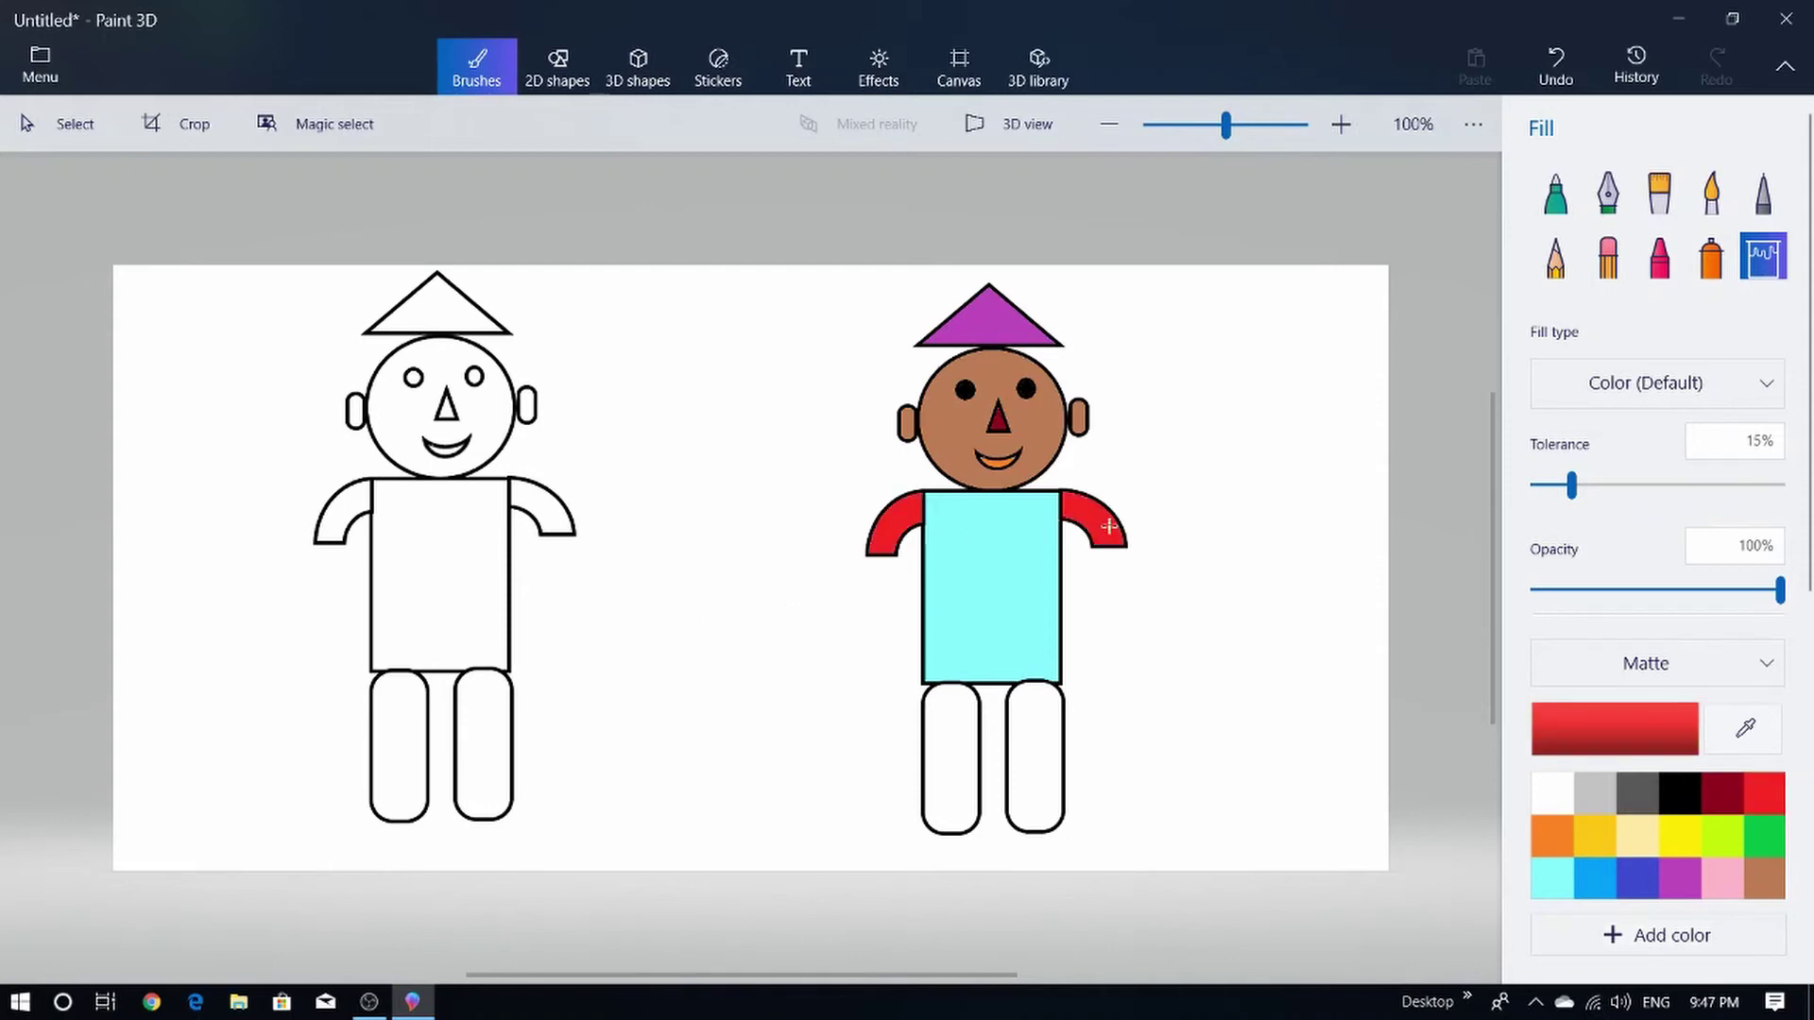
- Fill both legs of the duplicate figure with yellow, undoing any fill that spills onto the background
{"action": "left_click", "coordinate": [1691, 840]}
{"action": "left_click", "coordinate": [974, 776]}
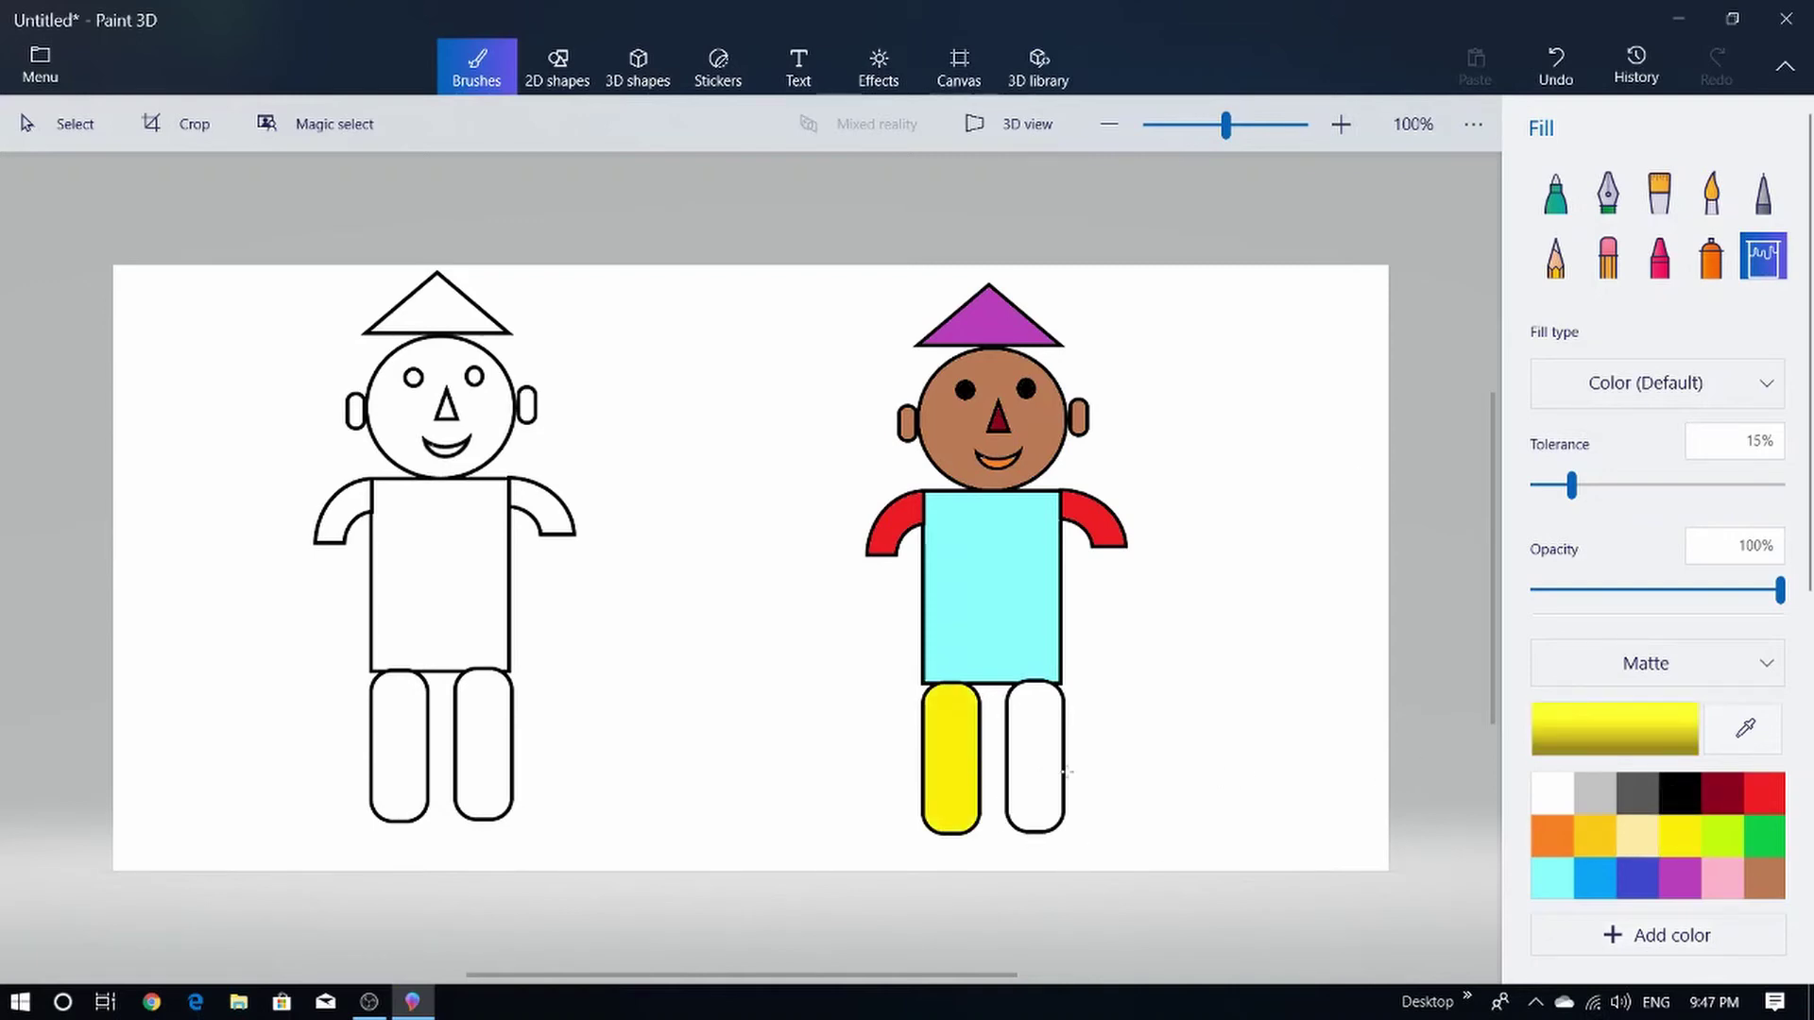
{"action": "left_click", "coordinate": [1066, 772]}
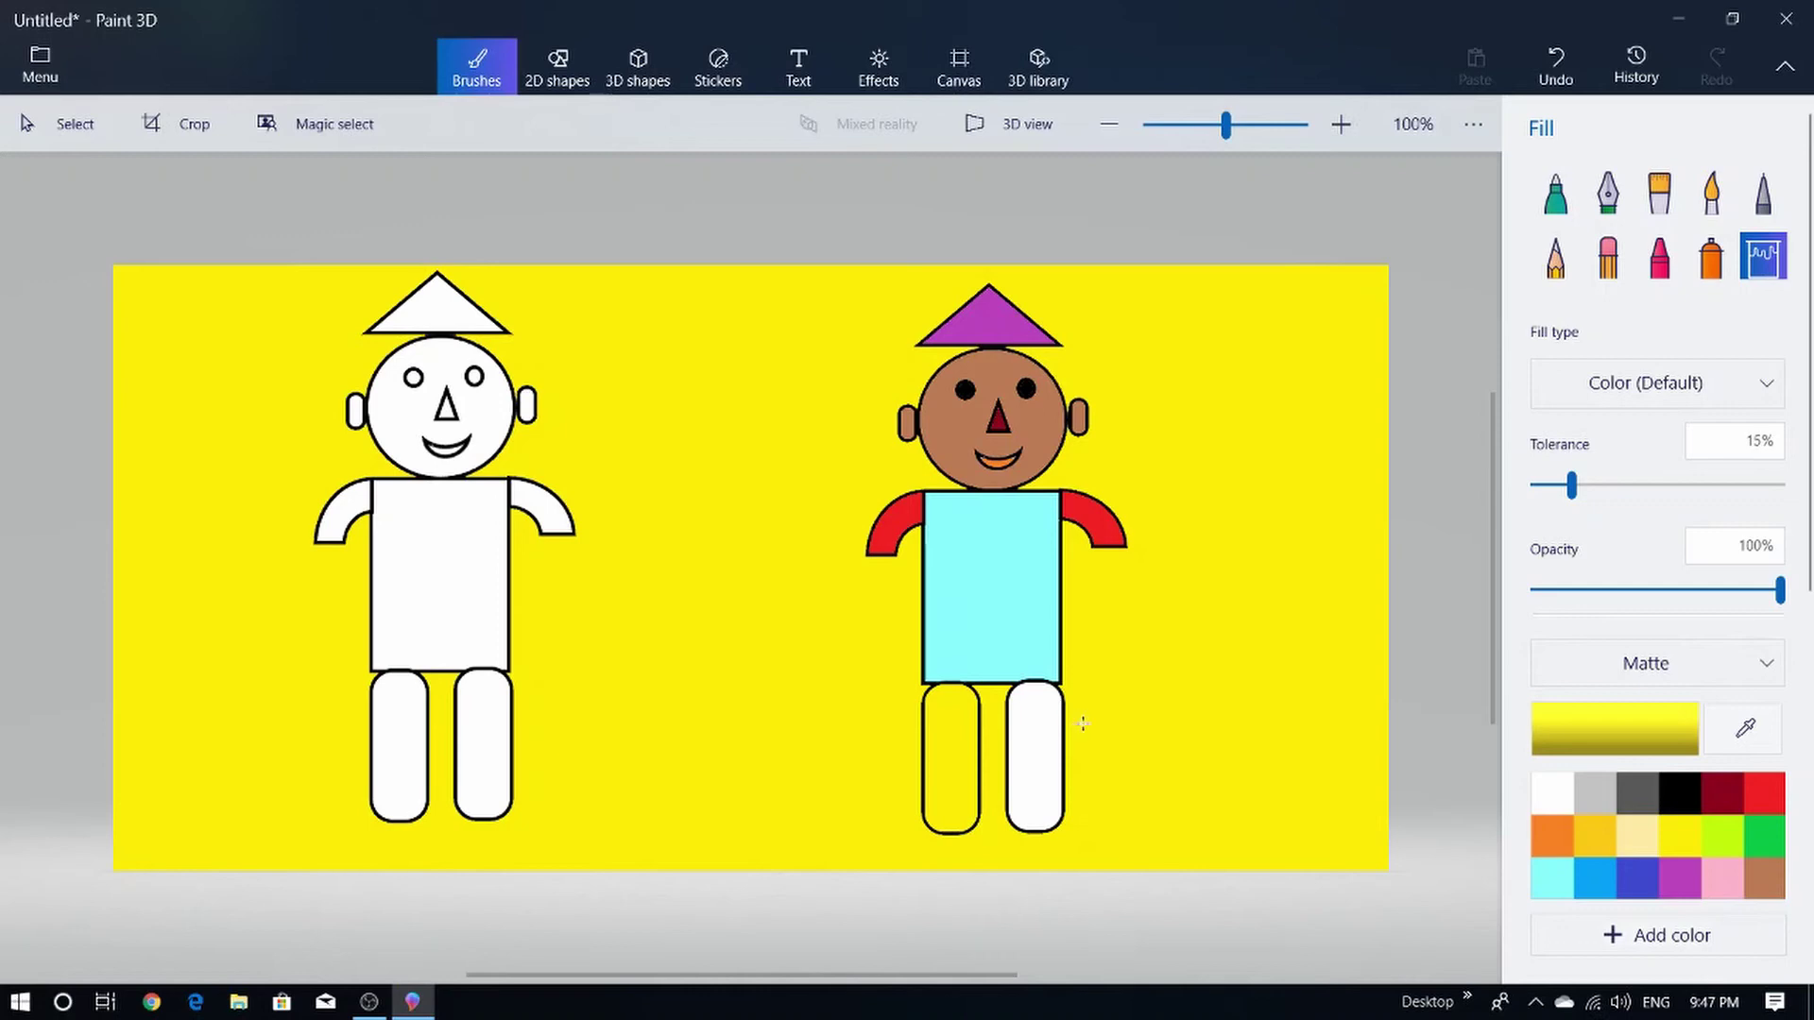
{"action": "left_click", "coordinate": [1557, 75]}
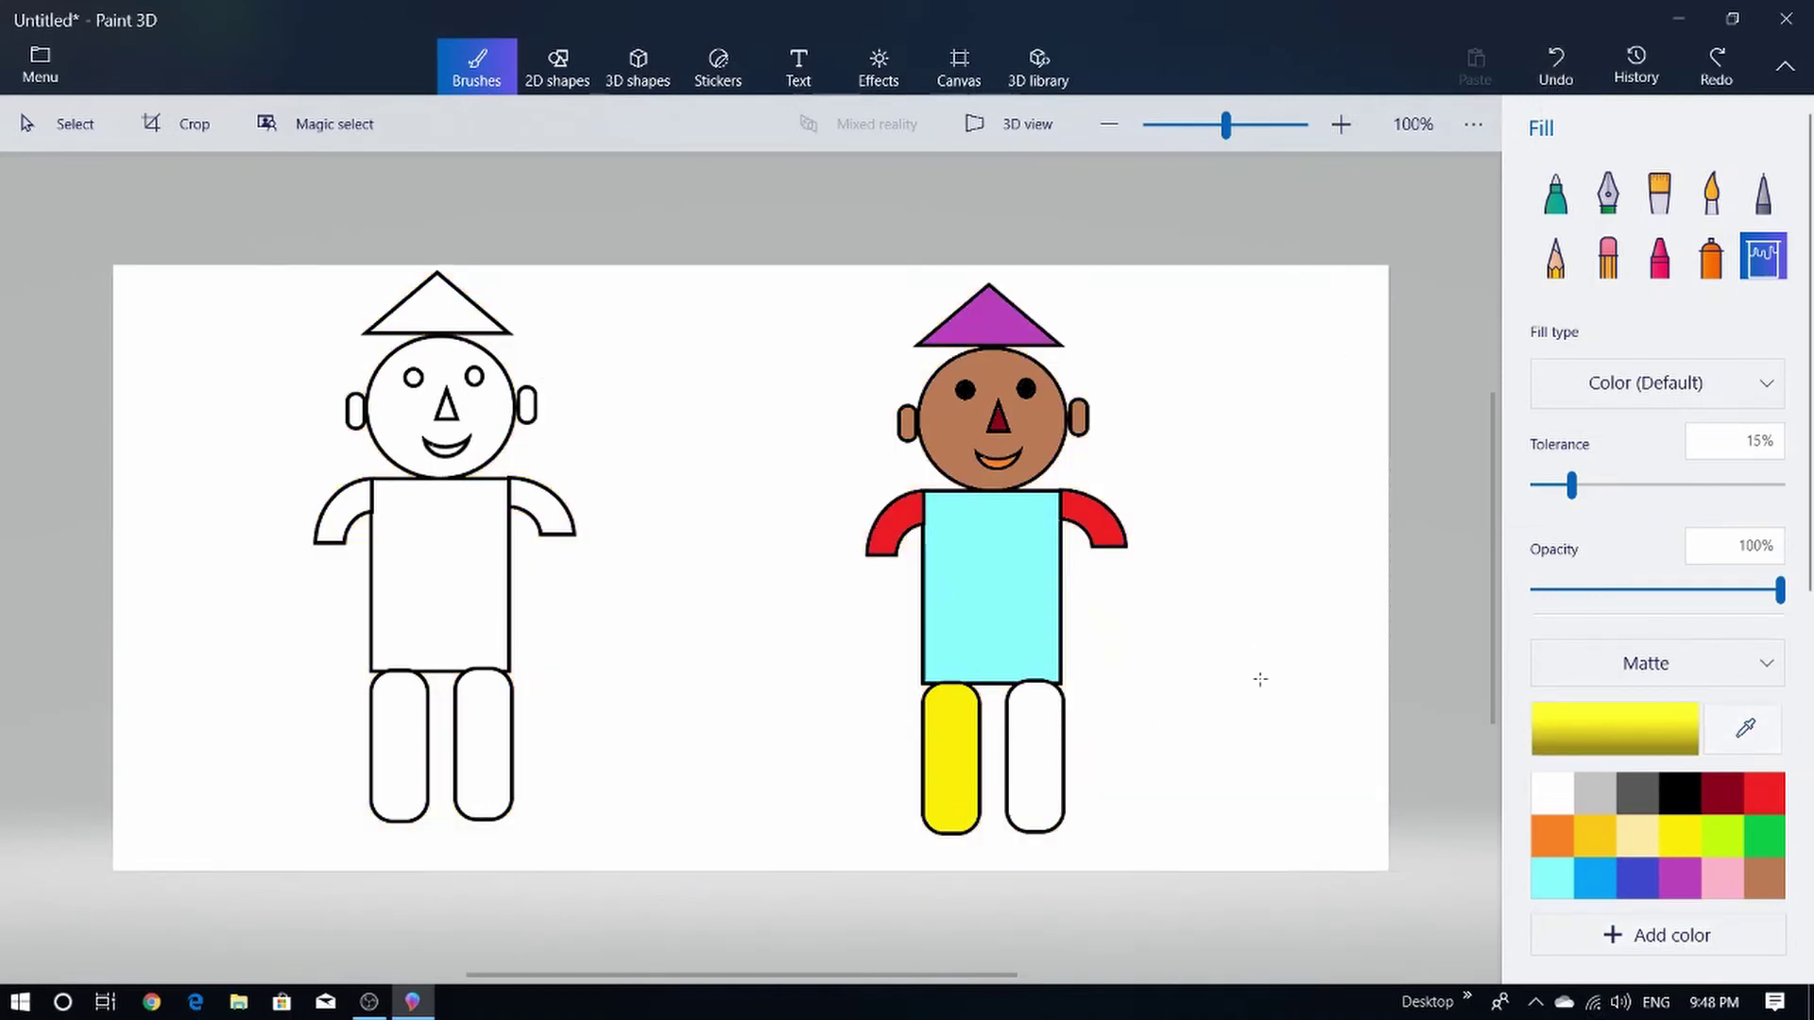
{"action": "left_click", "coordinate": [1041, 734]}
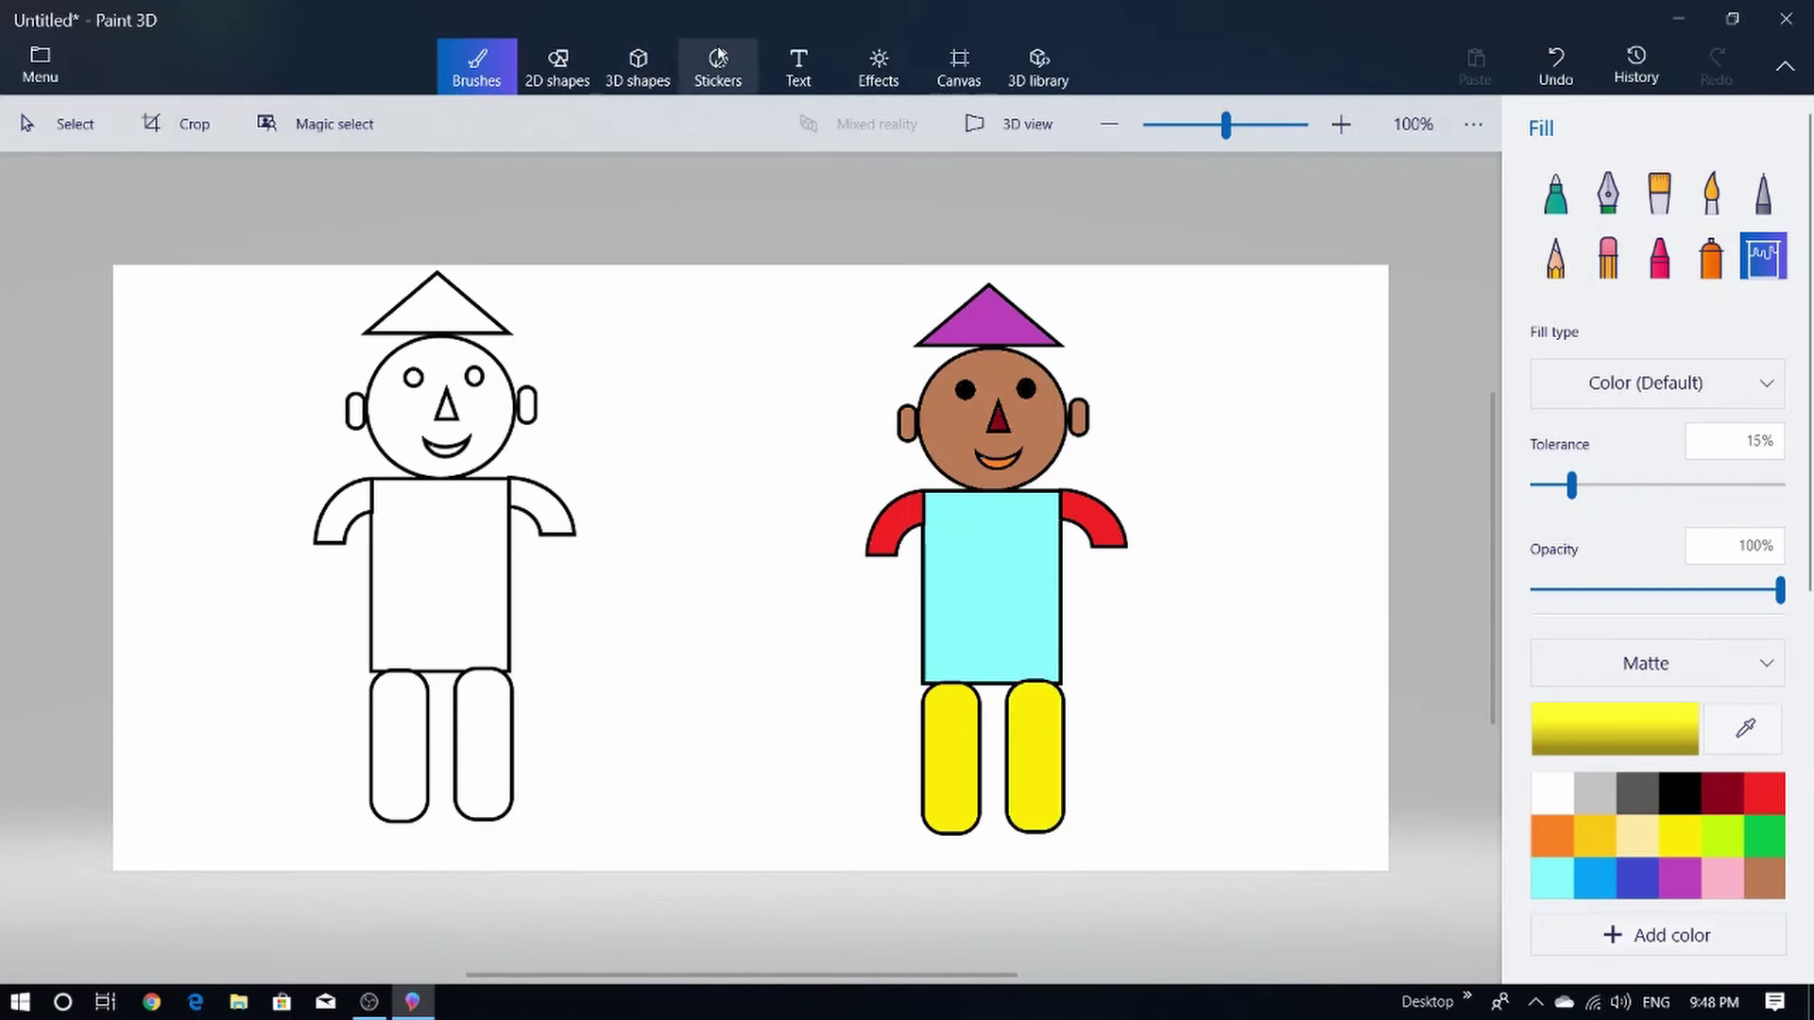
- Draw a small heart in the middle of the turquoise body with a 6px black outline and no fill
{"action": "left_click", "coordinate": [560, 74]}
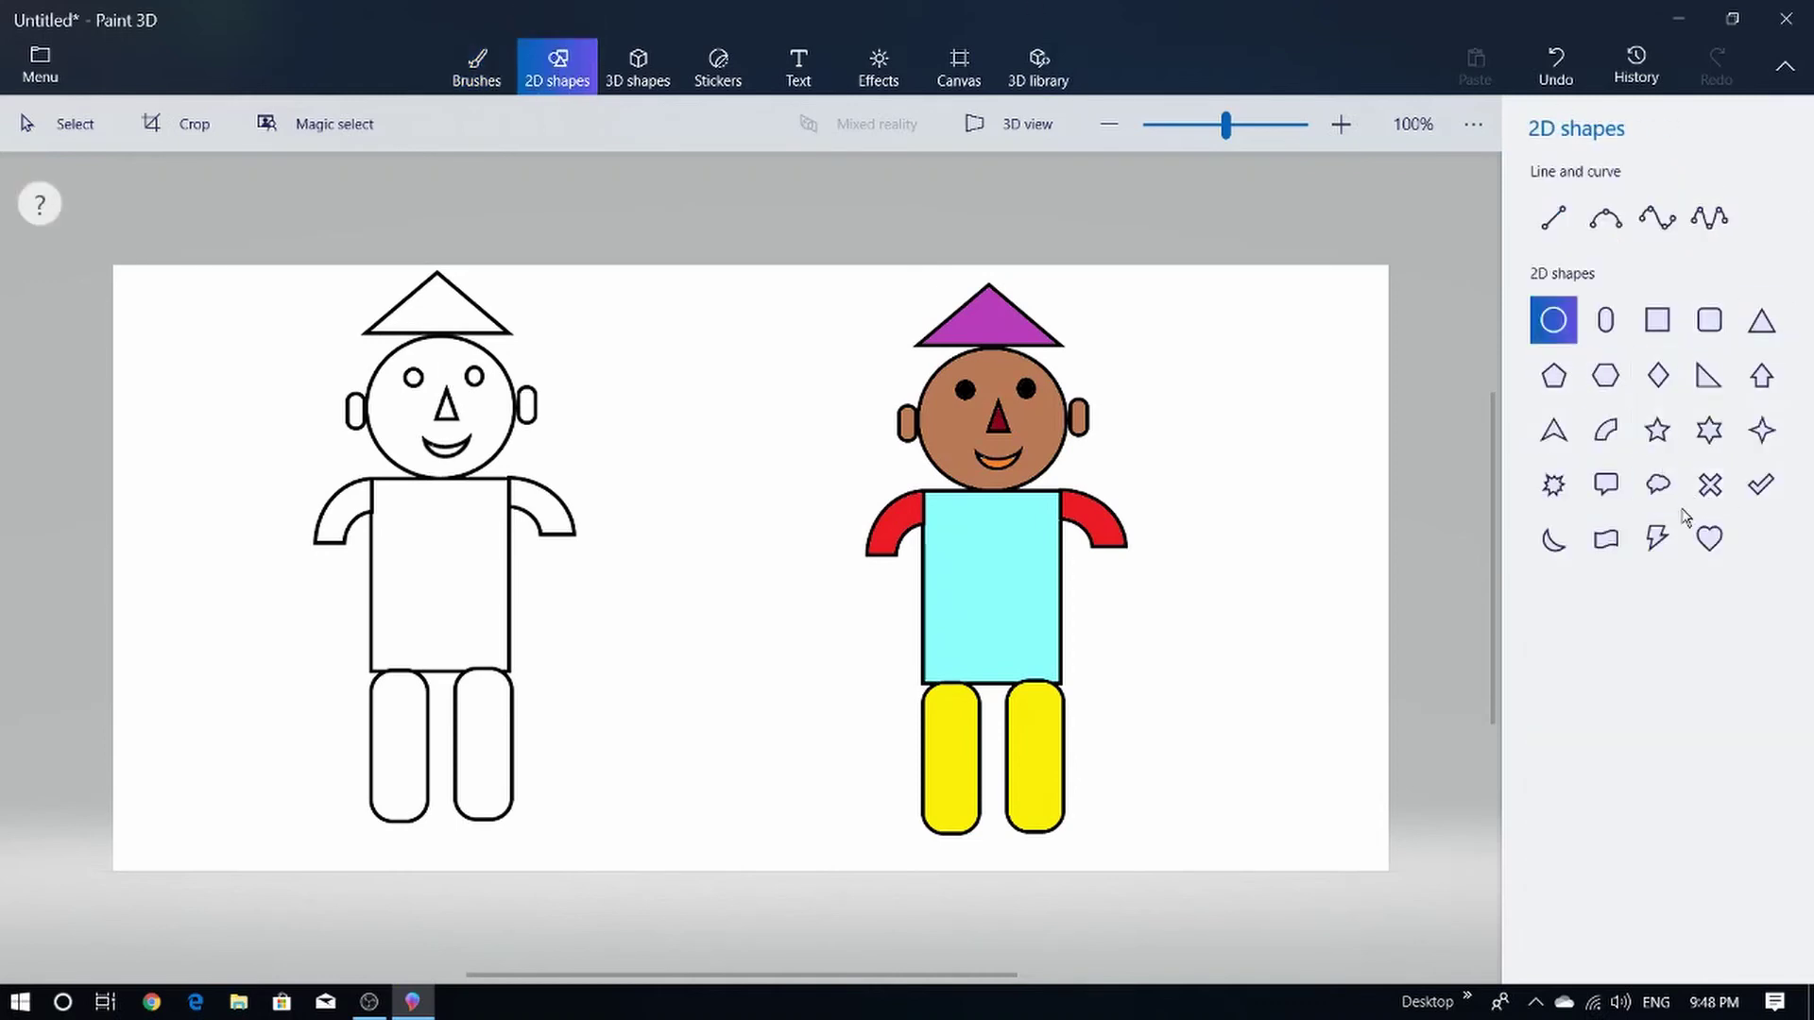
{"action": "left_click", "coordinate": [1709, 538]}
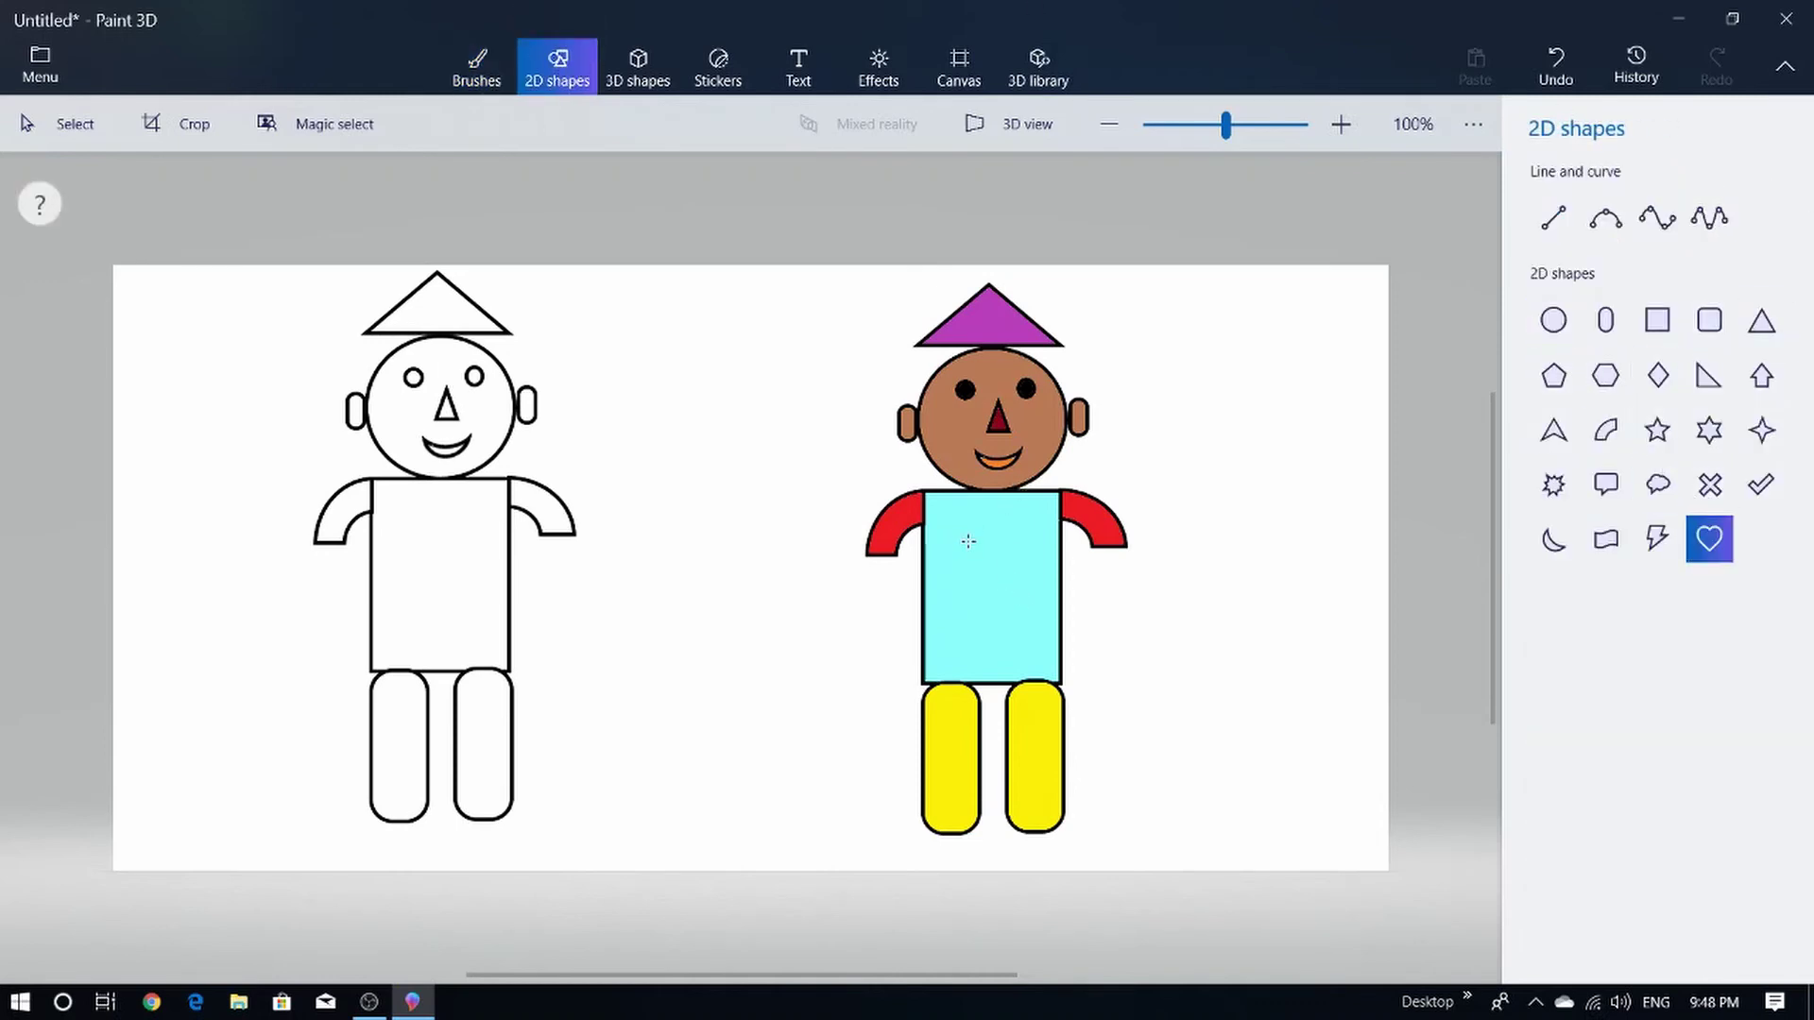
{"action": "mouse_move", "coordinate": [969, 542]}
{"action": "left_mouse_down"}
{"action": "mouse_move", "coordinate": [1043, 612]}
{"action": "mouse_move", "coordinate": [1005, 580]}
{"action": "left_mouse_up"}
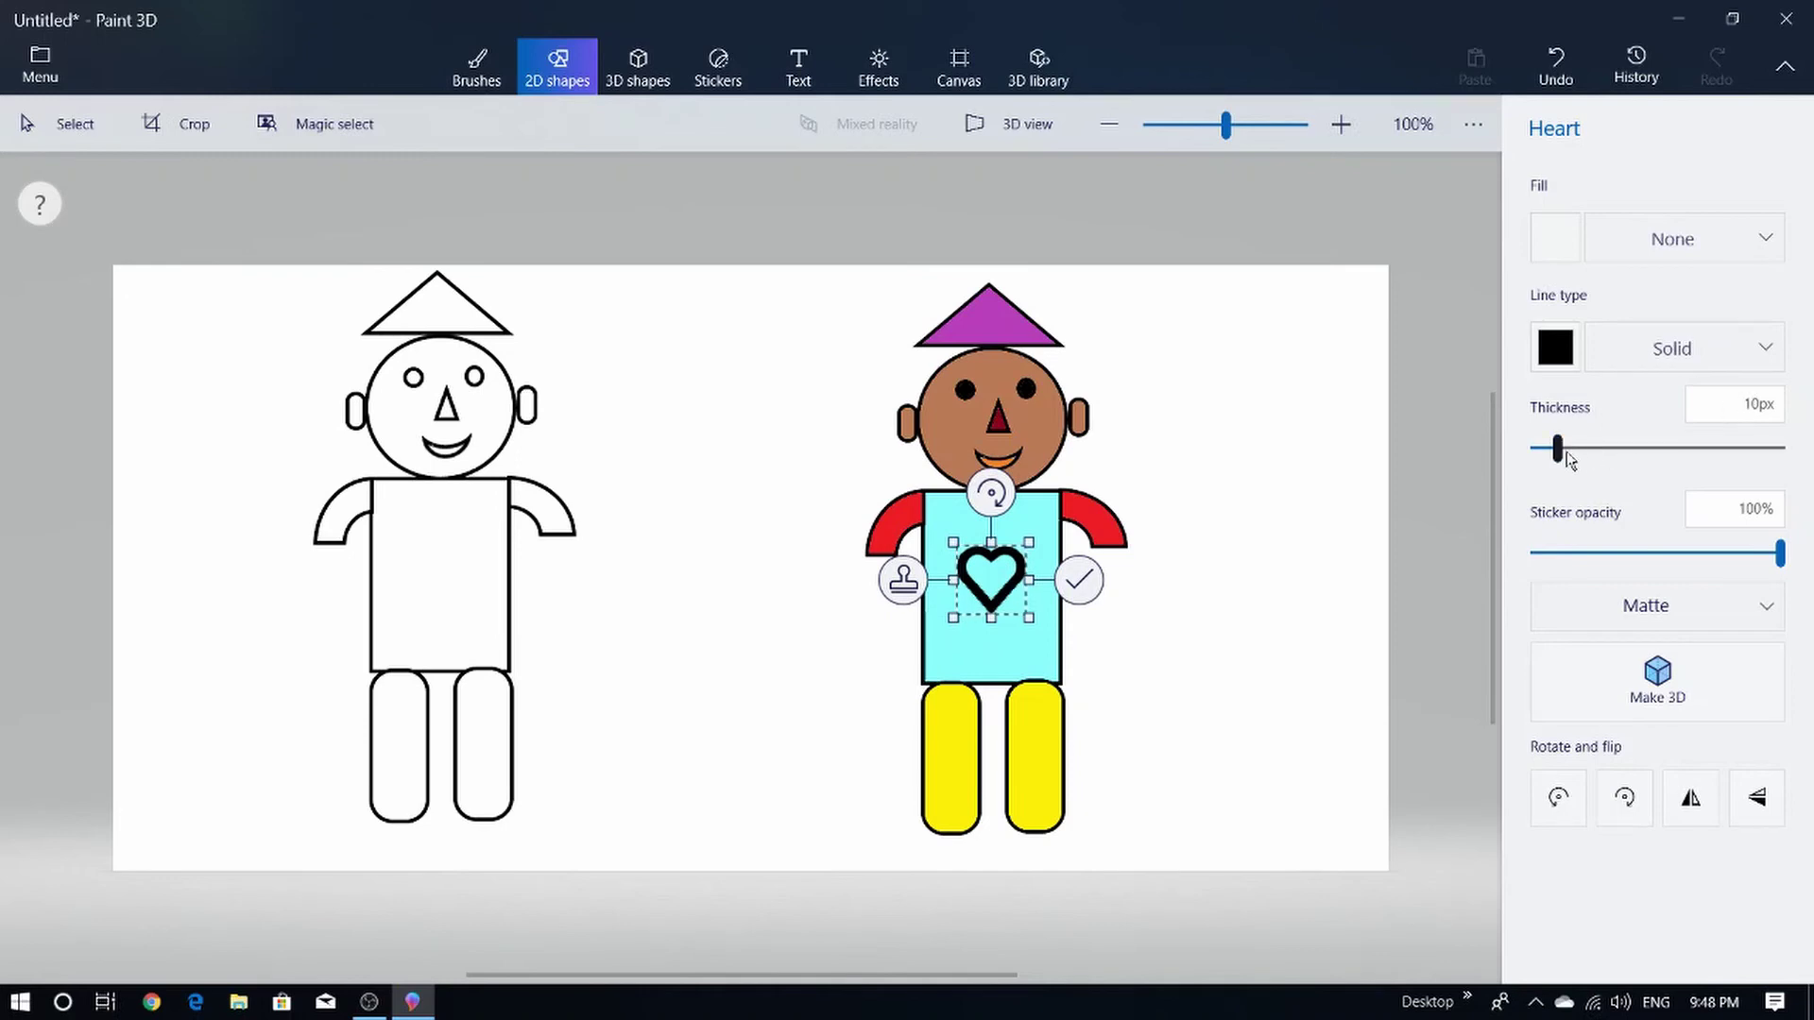
{"action": "left_click_drag", "start_coordinate": [1561, 447], "coordinate": [1552, 451]}
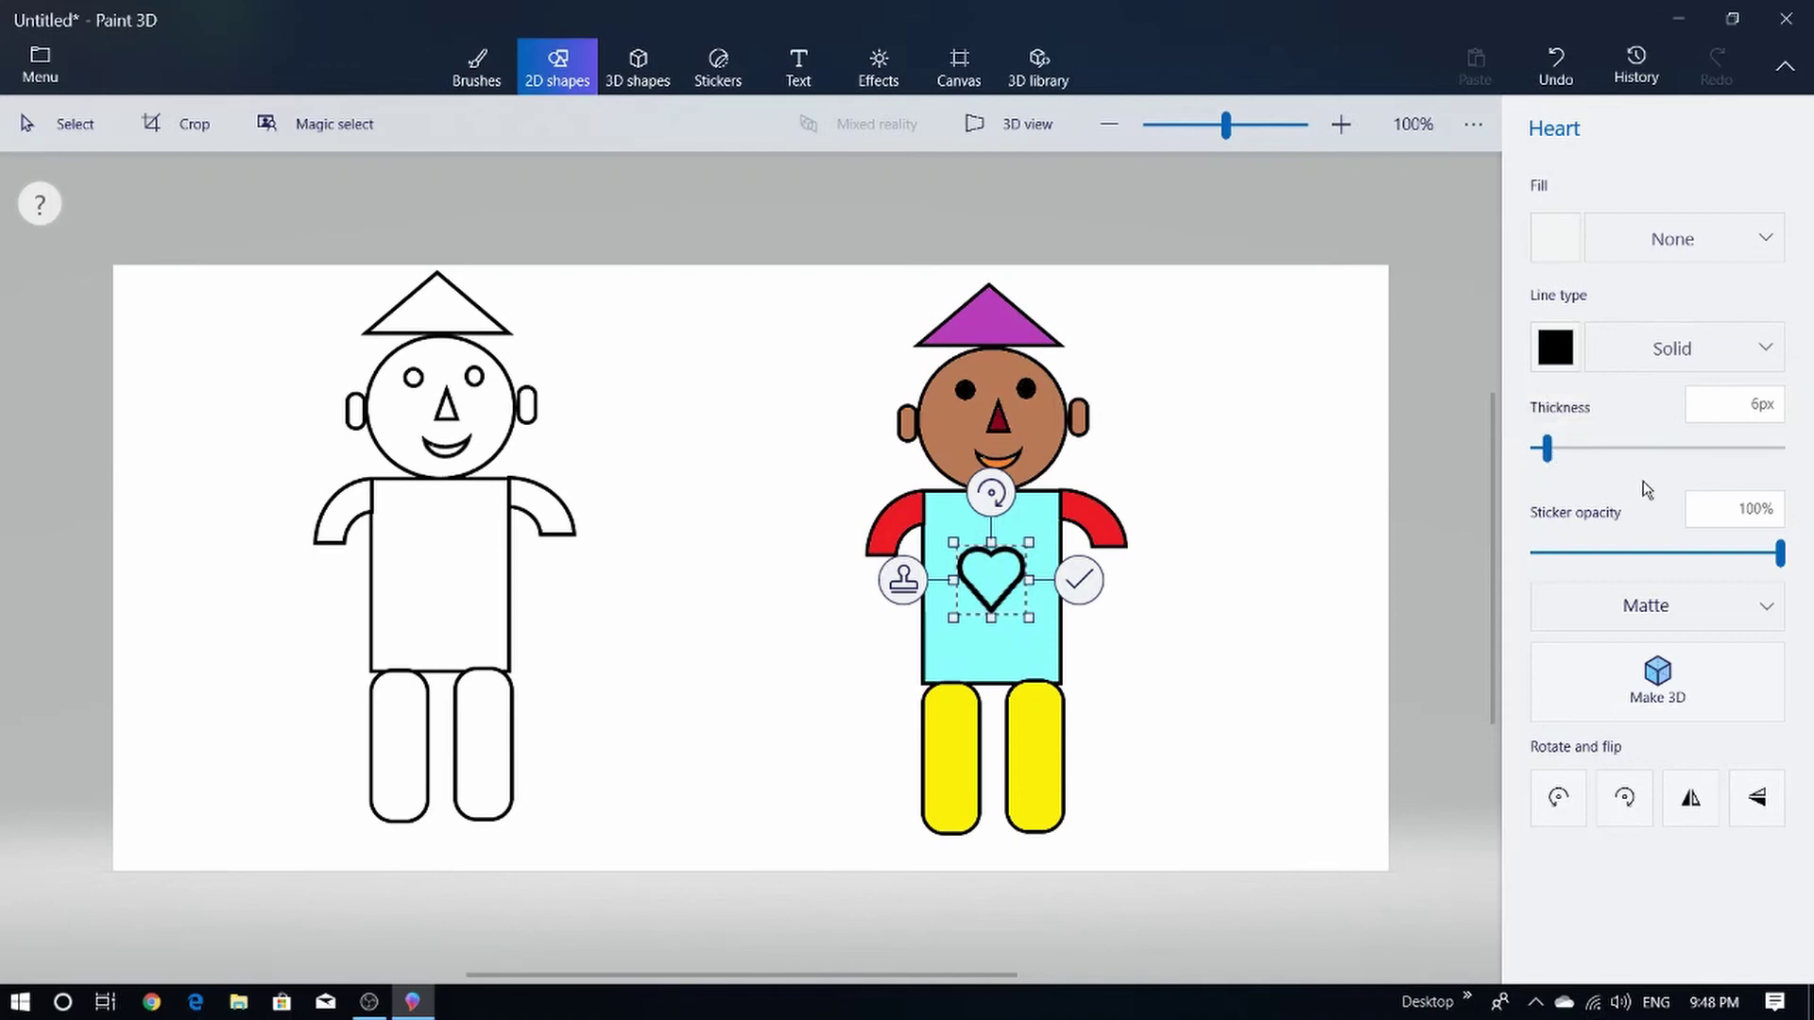
{"action": "left_click", "coordinate": [1078, 580]}
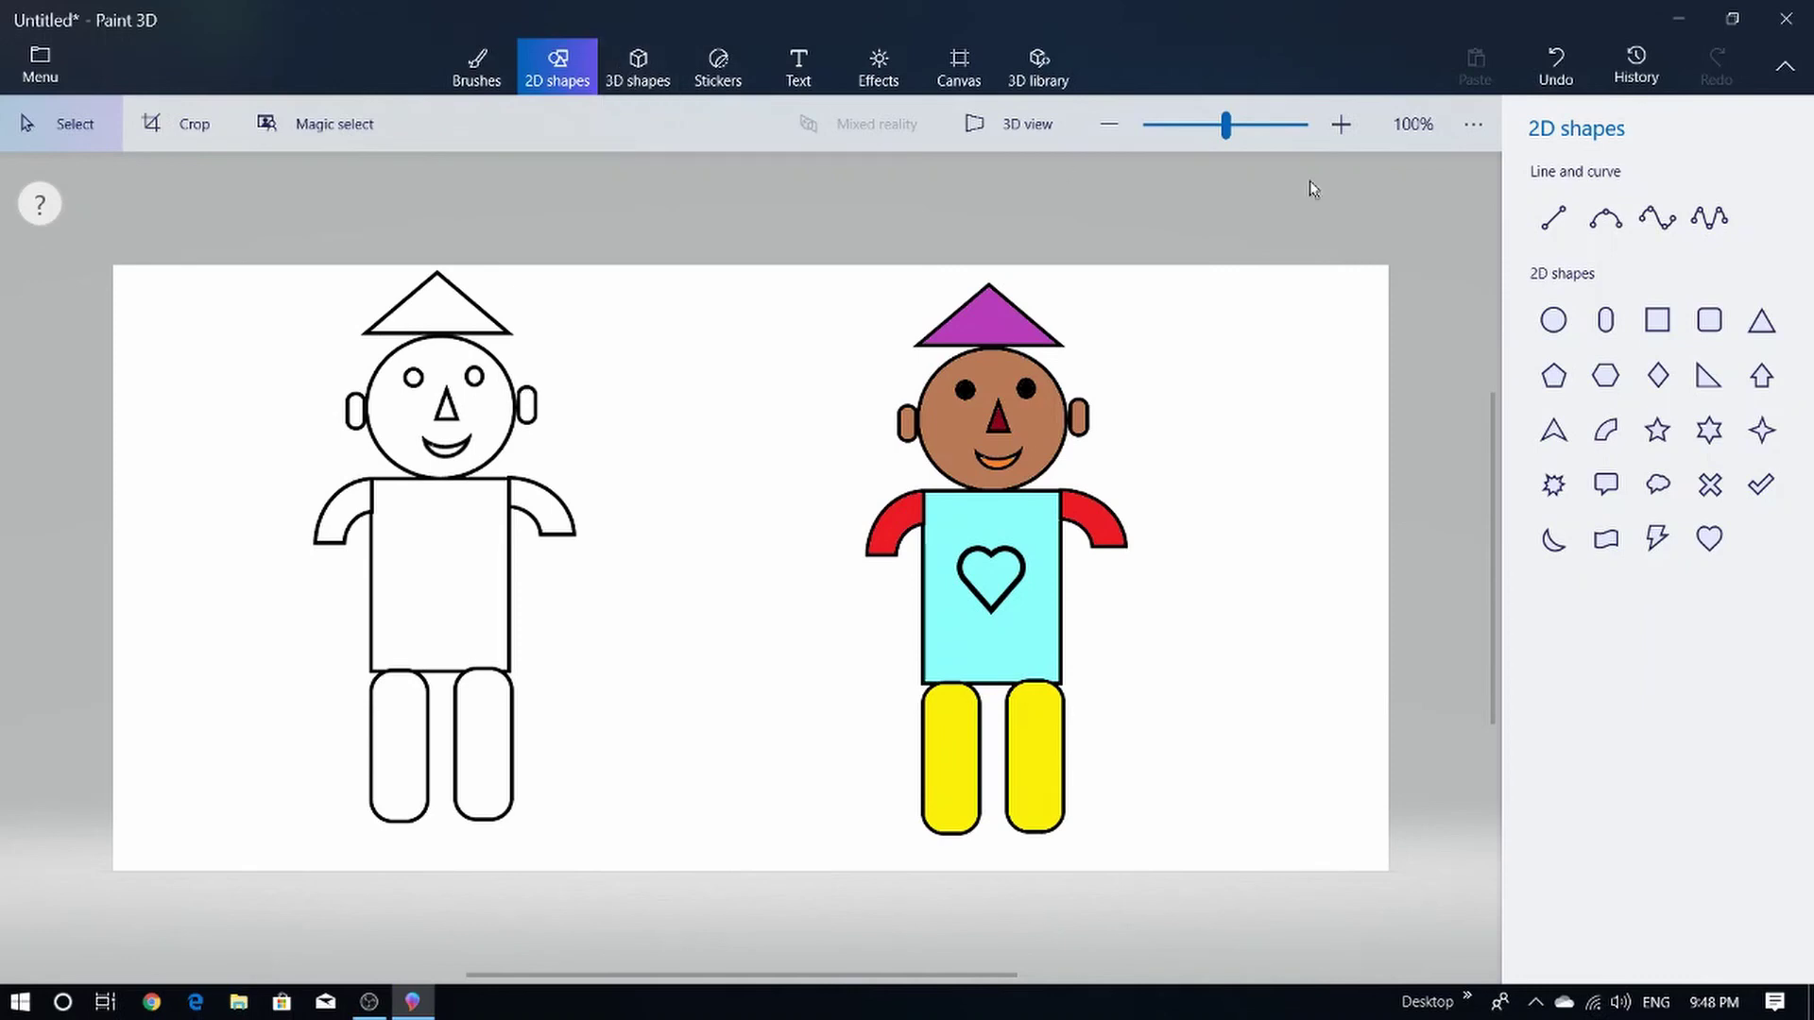
- Fill the heart on the turquoise body with light pink
{"action": "left_click", "coordinate": [475, 75]}
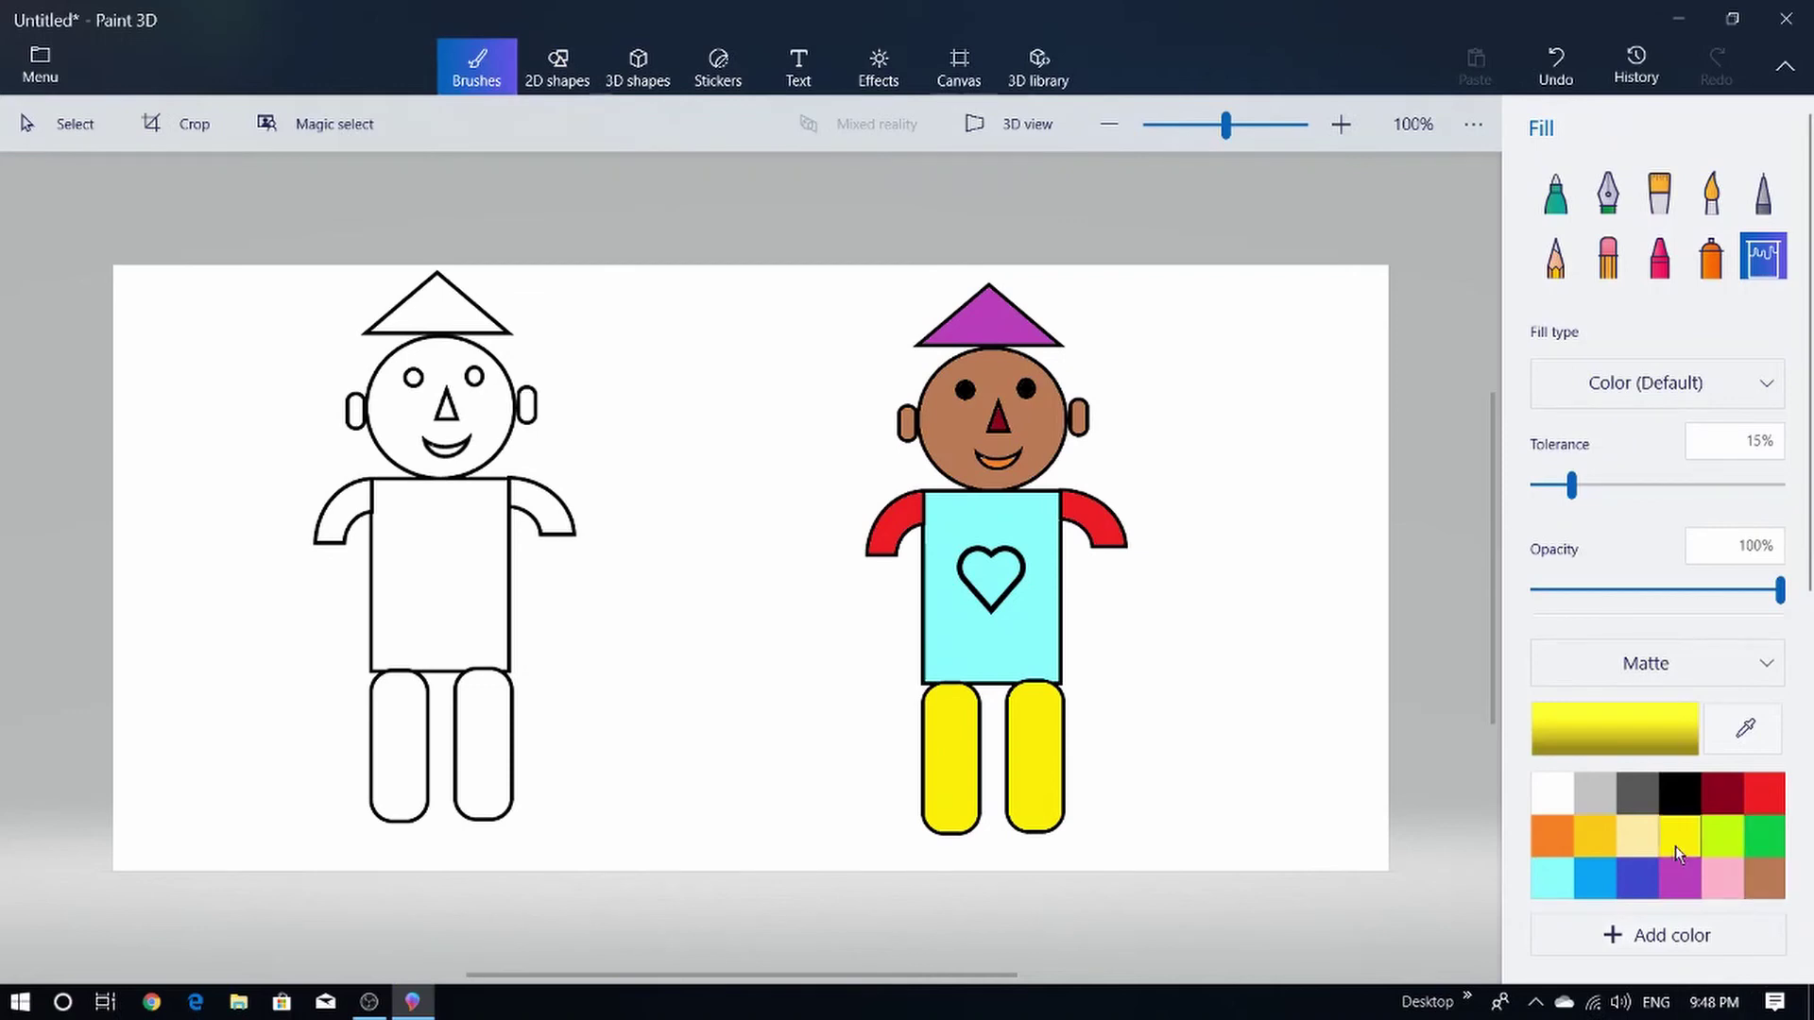
{"action": "left_click", "coordinate": [1722, 880]}
{"action": "left_click", "coordinate": [991, 571]}
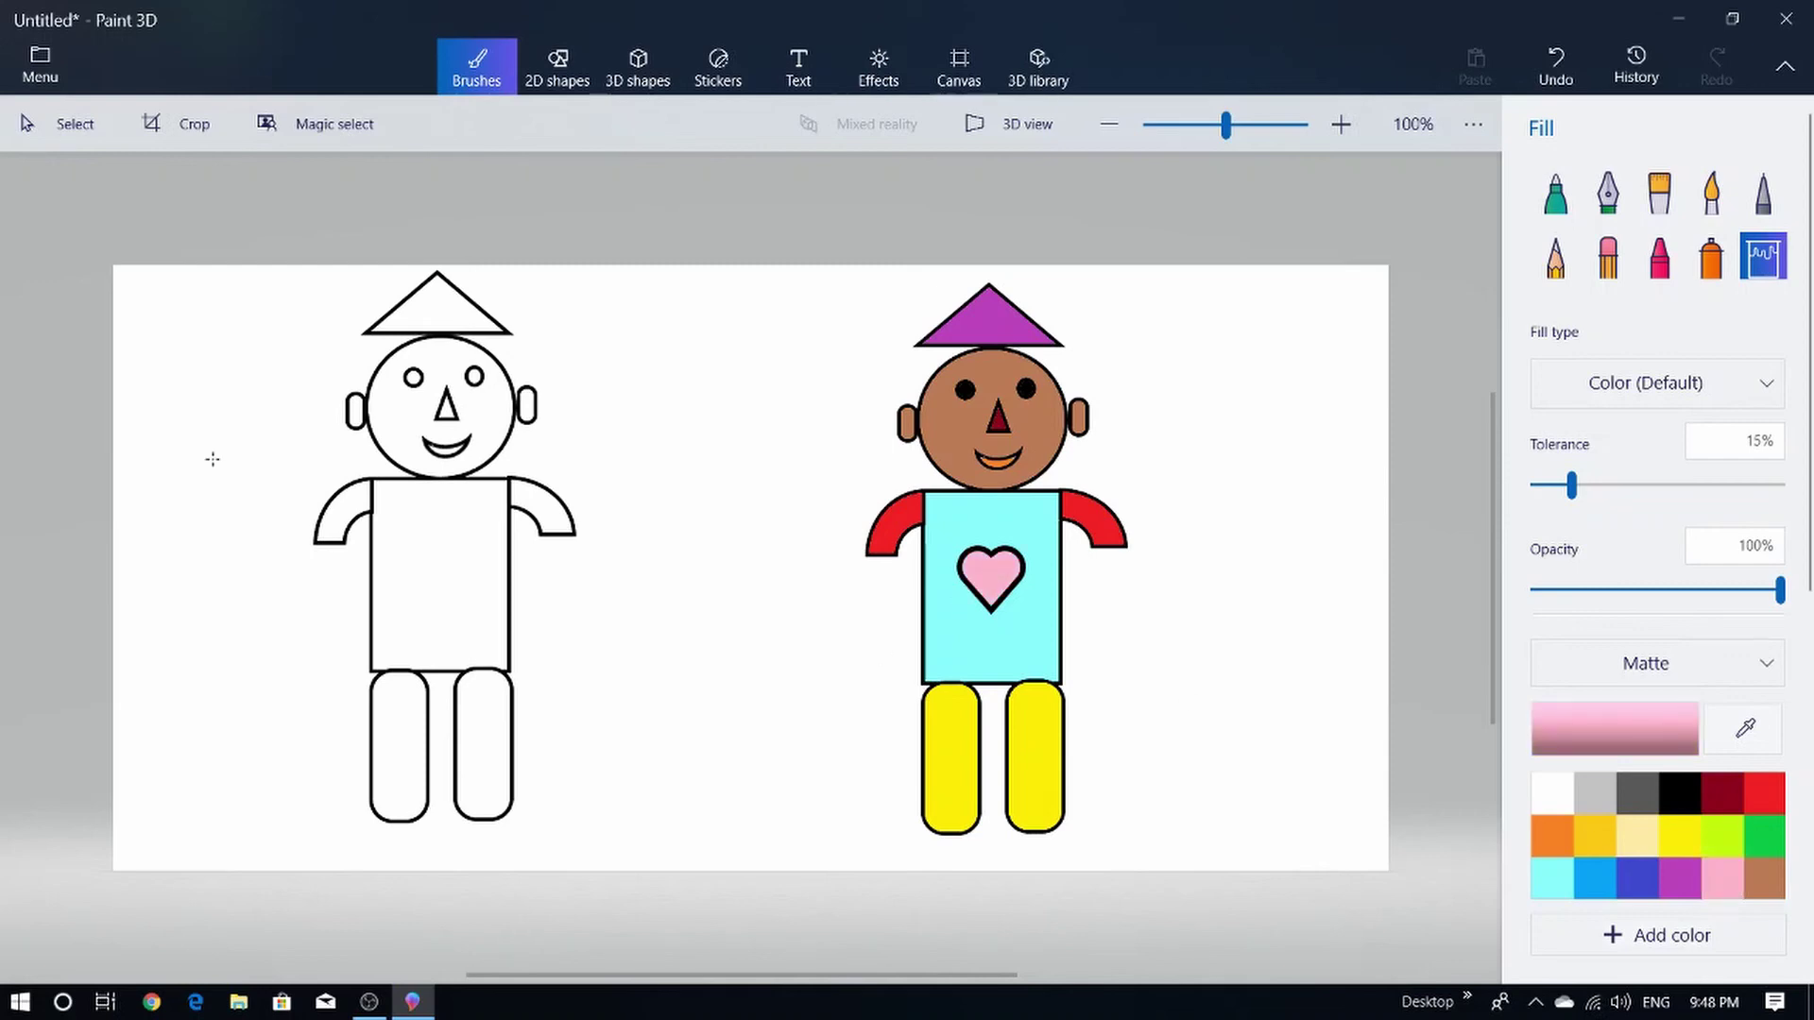